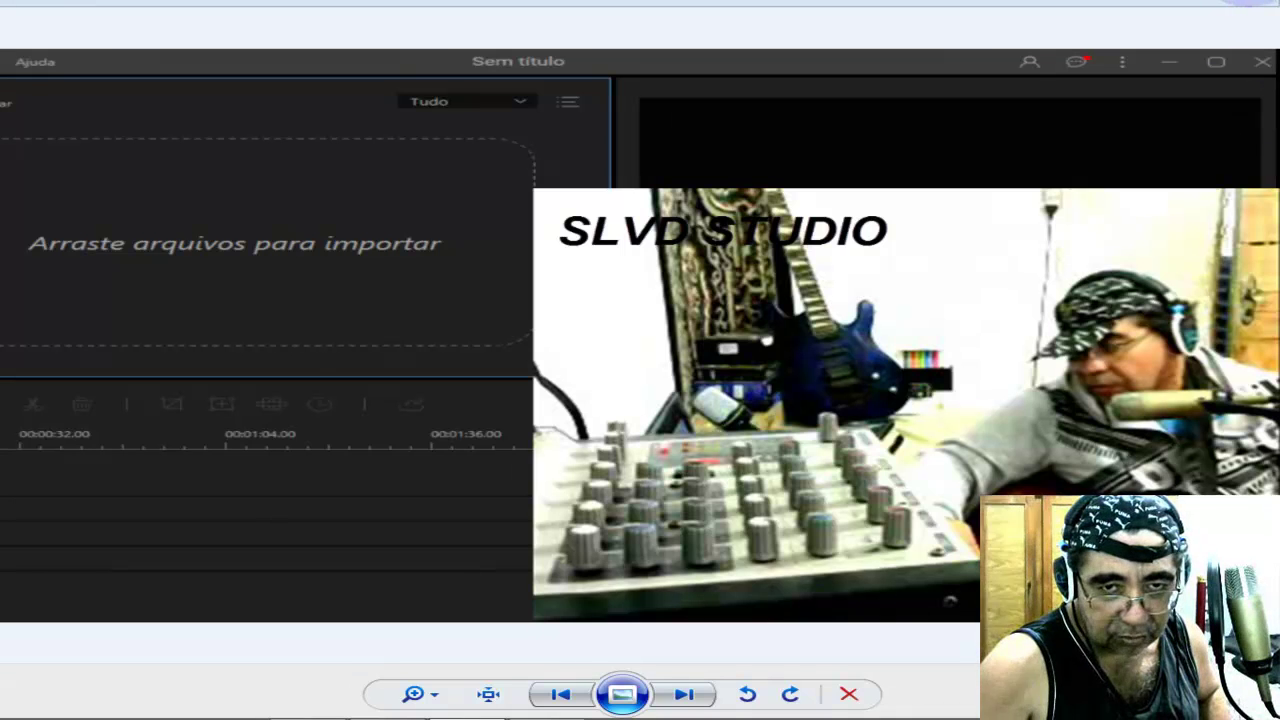
Close Windows Photo Viewer and select the Picture 55 icon on the desktop.
click(1258, 4)
click(697, 655)
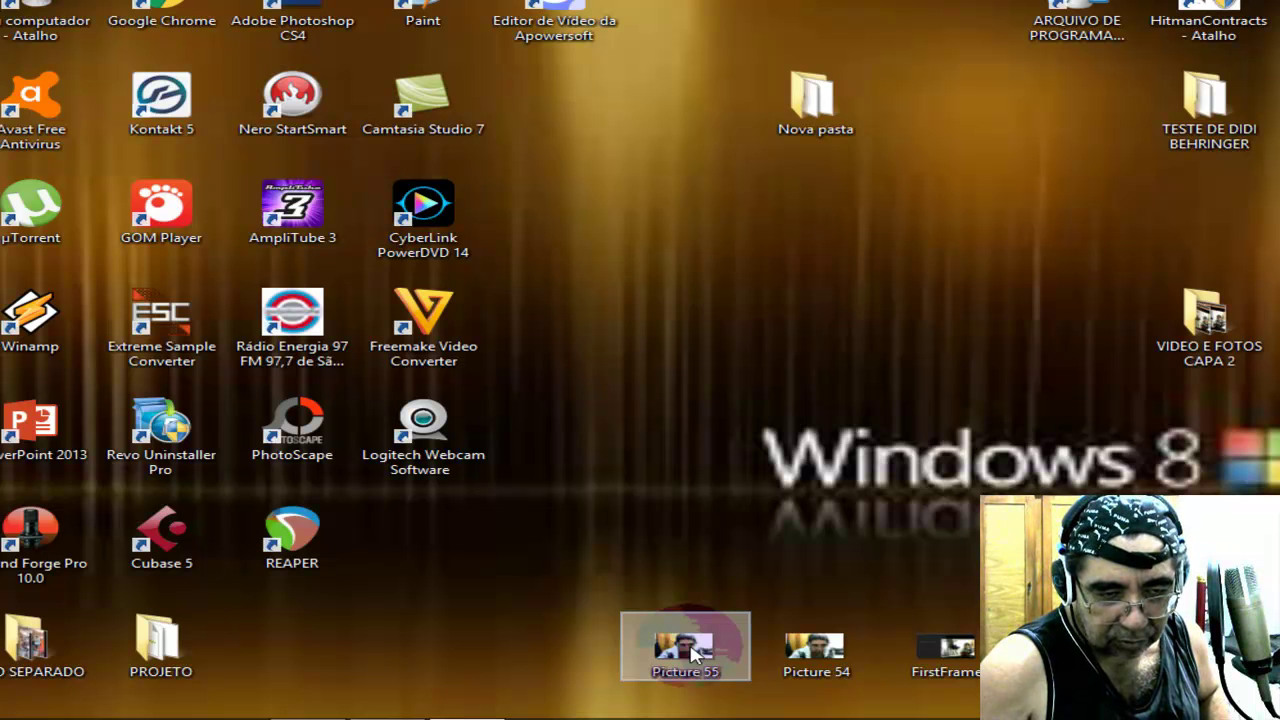
Open Picture 55 in Photo Viewer and advance to the captioned webcam photo.
double_click(697, 655)
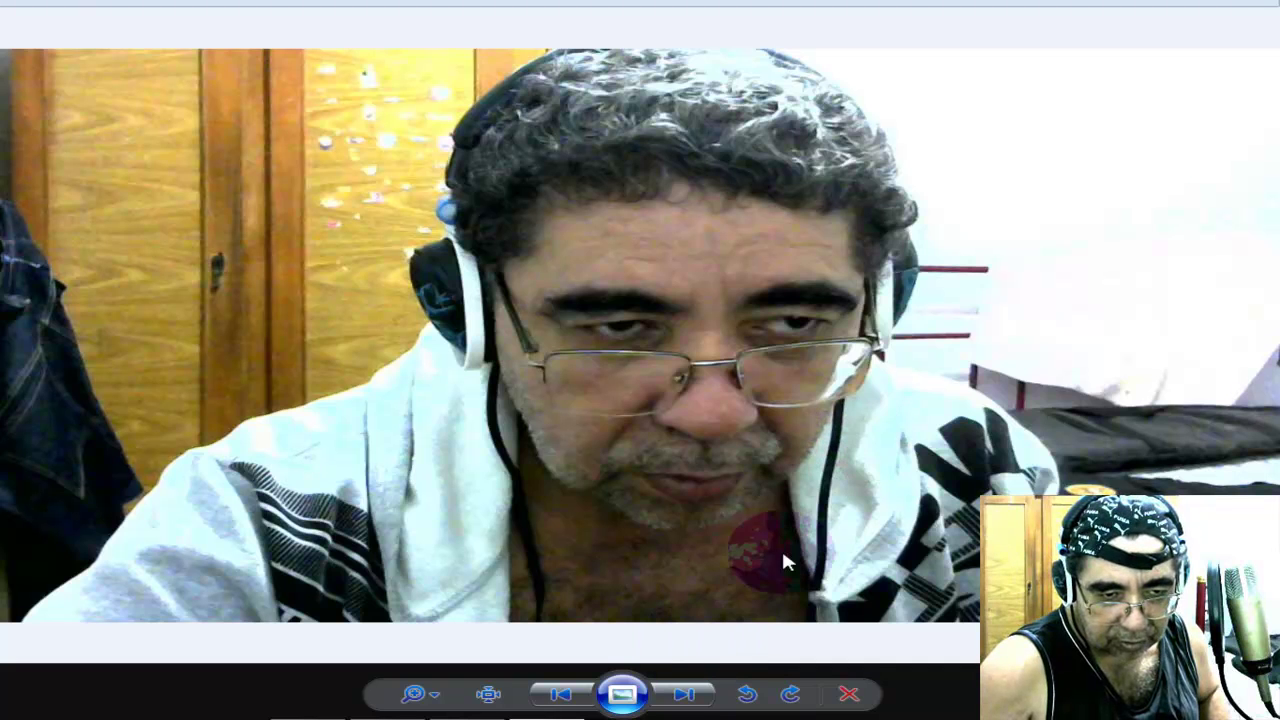
click(686, 693)
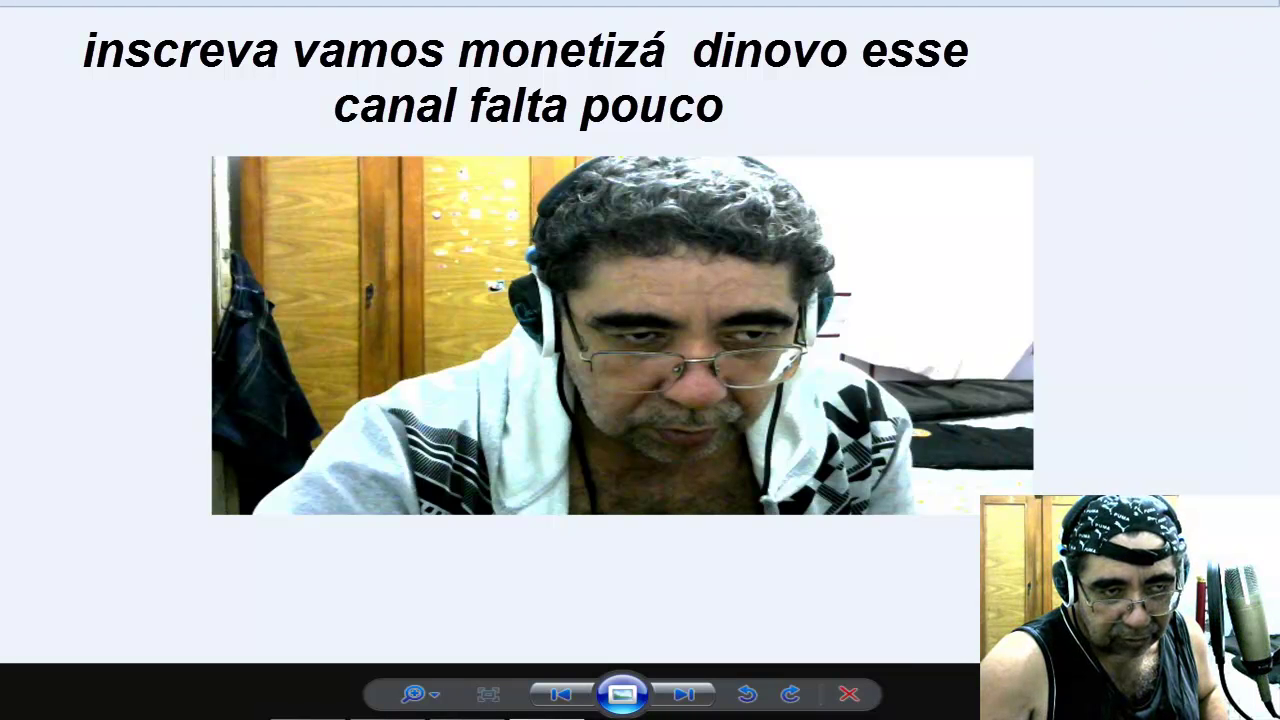
Close Photo Viewer and launch Paint, zooming to view the blank 1280 × 720 canvas.
key(alt+F4)
double_click(422, 12)
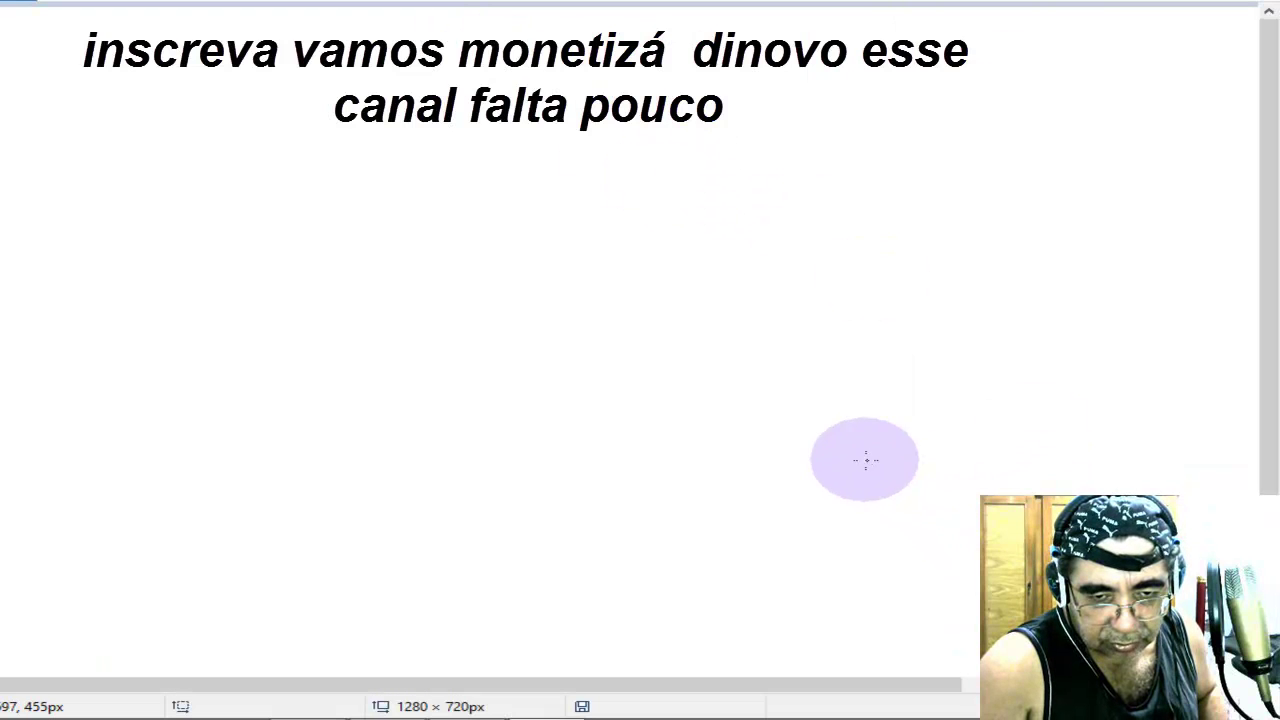
mouse_move(148, 712)
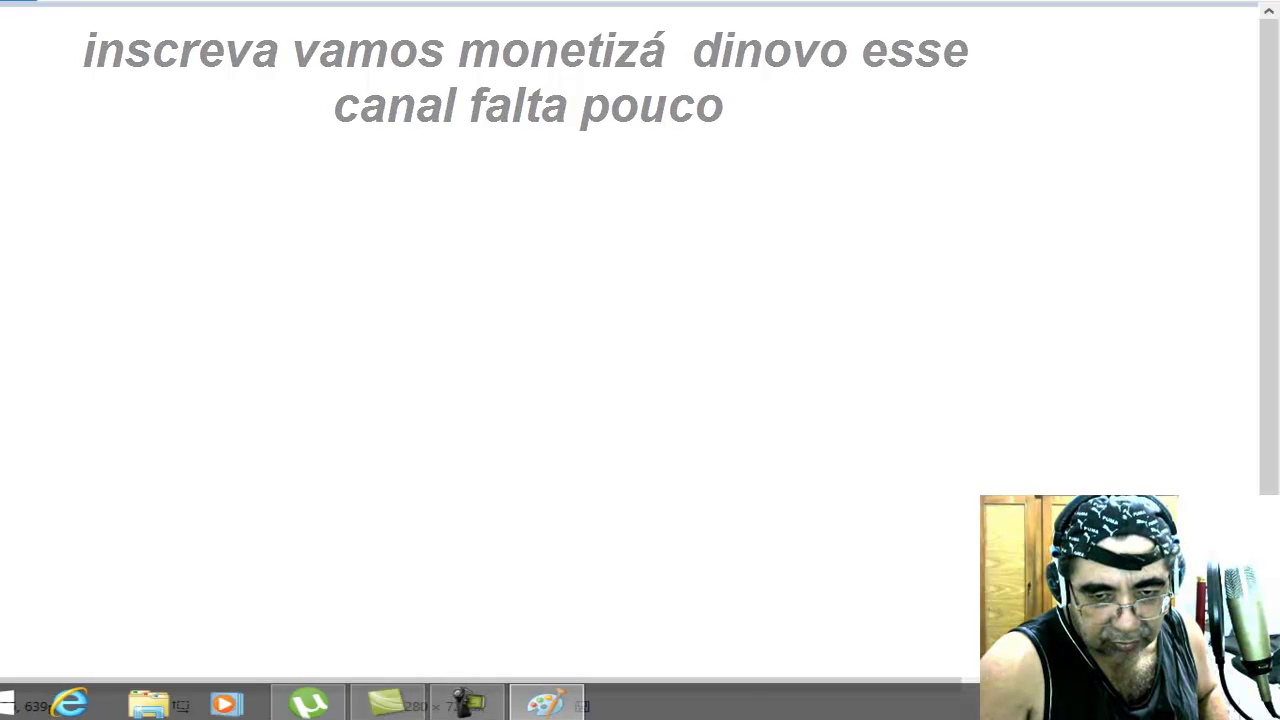
scroll(640, 360, down, 2)
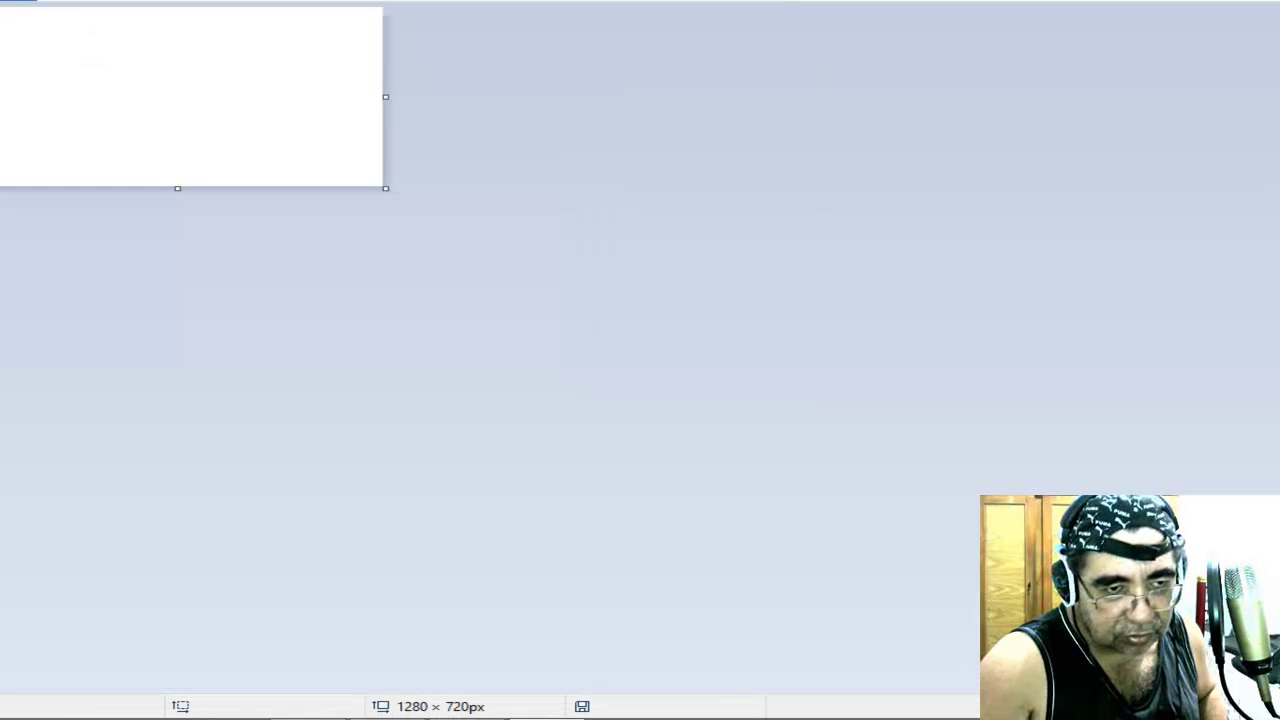
scroll(400, 186, up, 2)
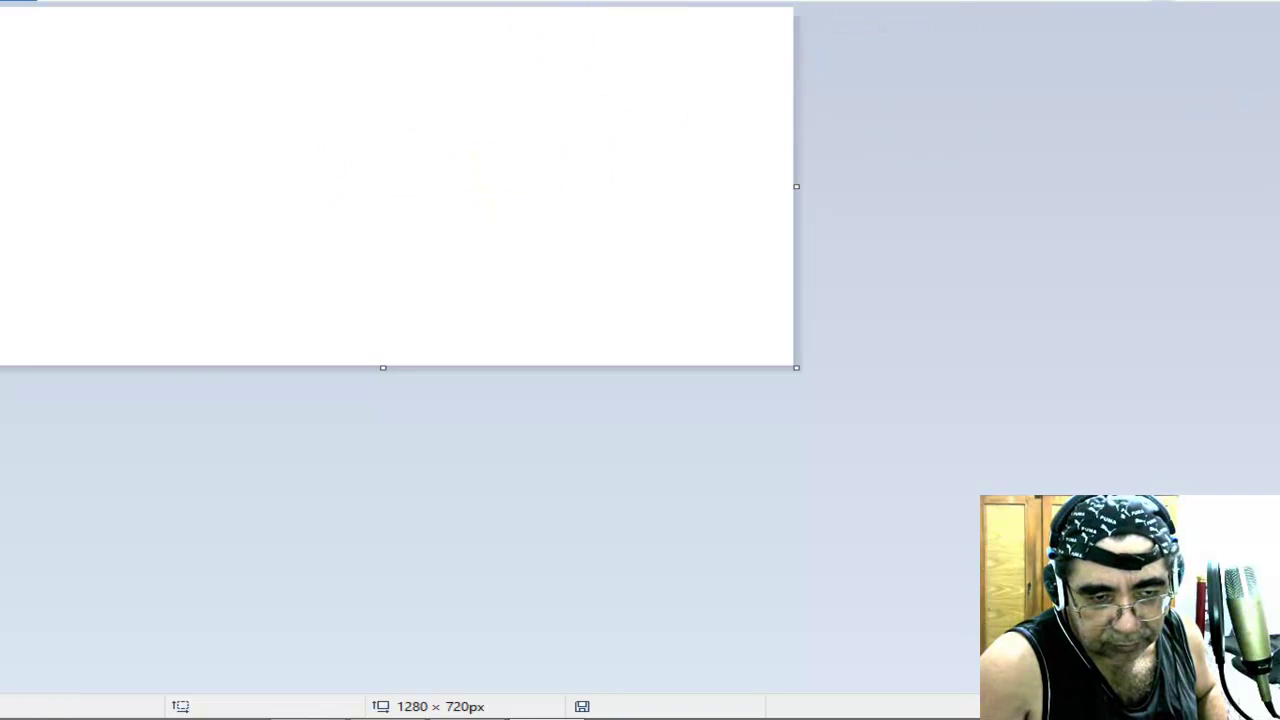
Drag Picture 54 from the desktop into Paint and reposition the window showing the 640 × 360 photo.
double_click(1162, 8)
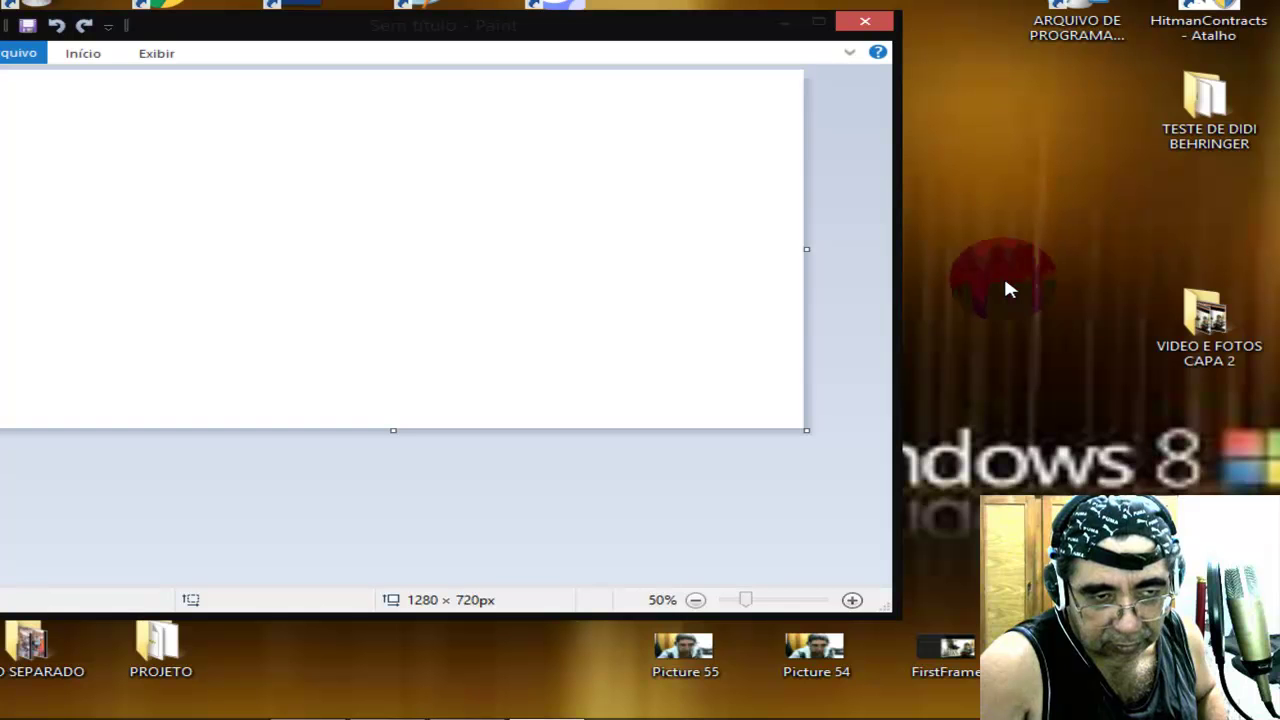
mouse_move(757, 661)
mouse_down()
mouse_move(808, 608)
mouse_move(557, 349)
mouse_move(452, 288)
mouse_up()
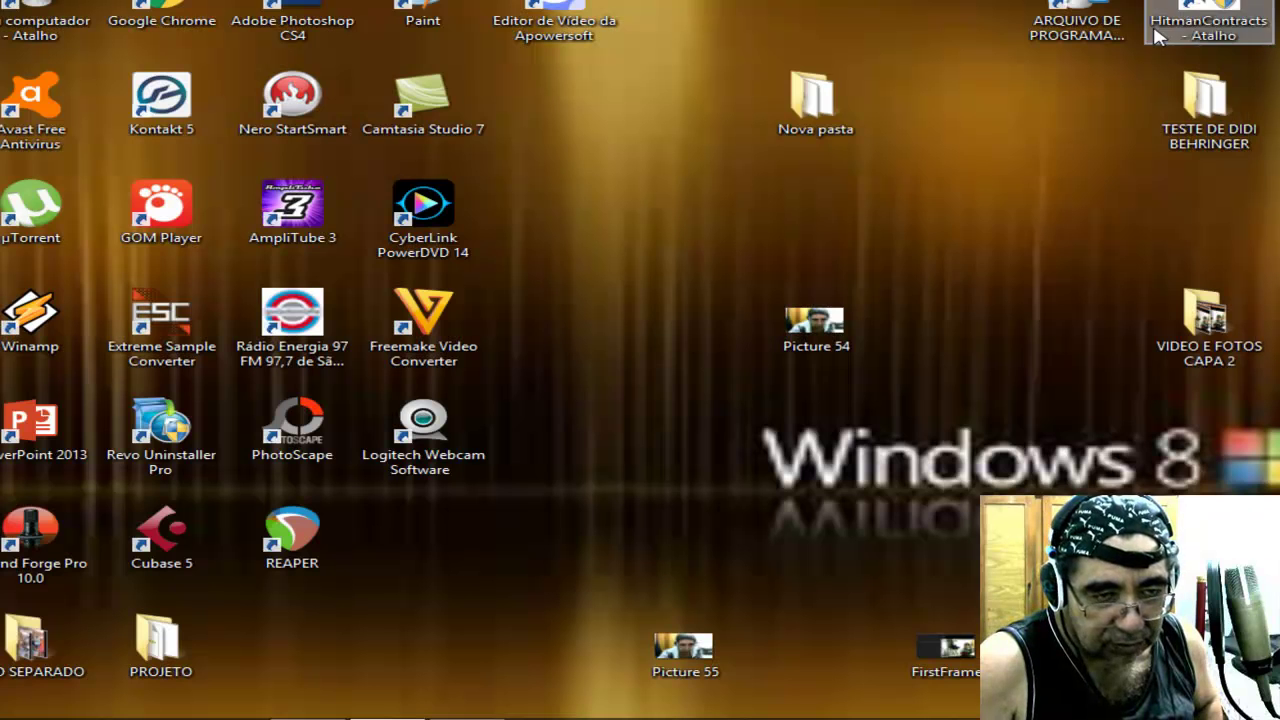
double_click(424, 8)
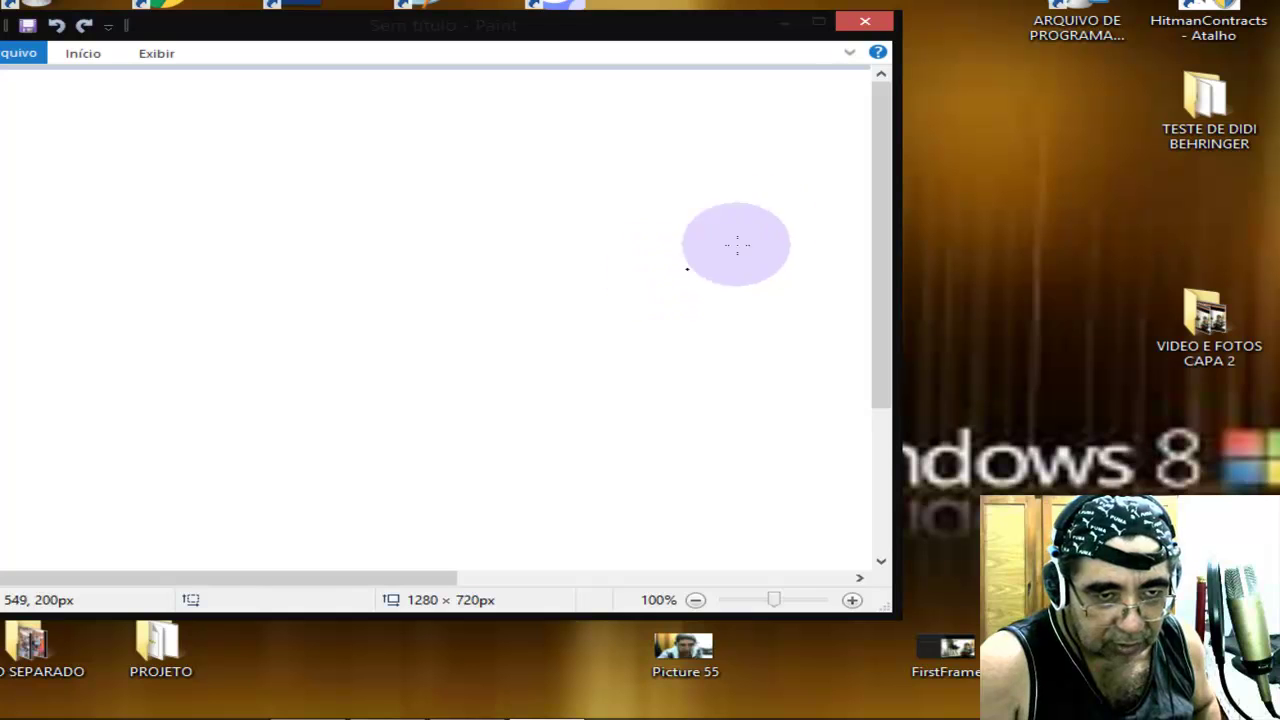
mouse_move(686, 29)
mouse_down()
mouse_move(615, 80)
mouse_move(546, 103)
mouse_up()
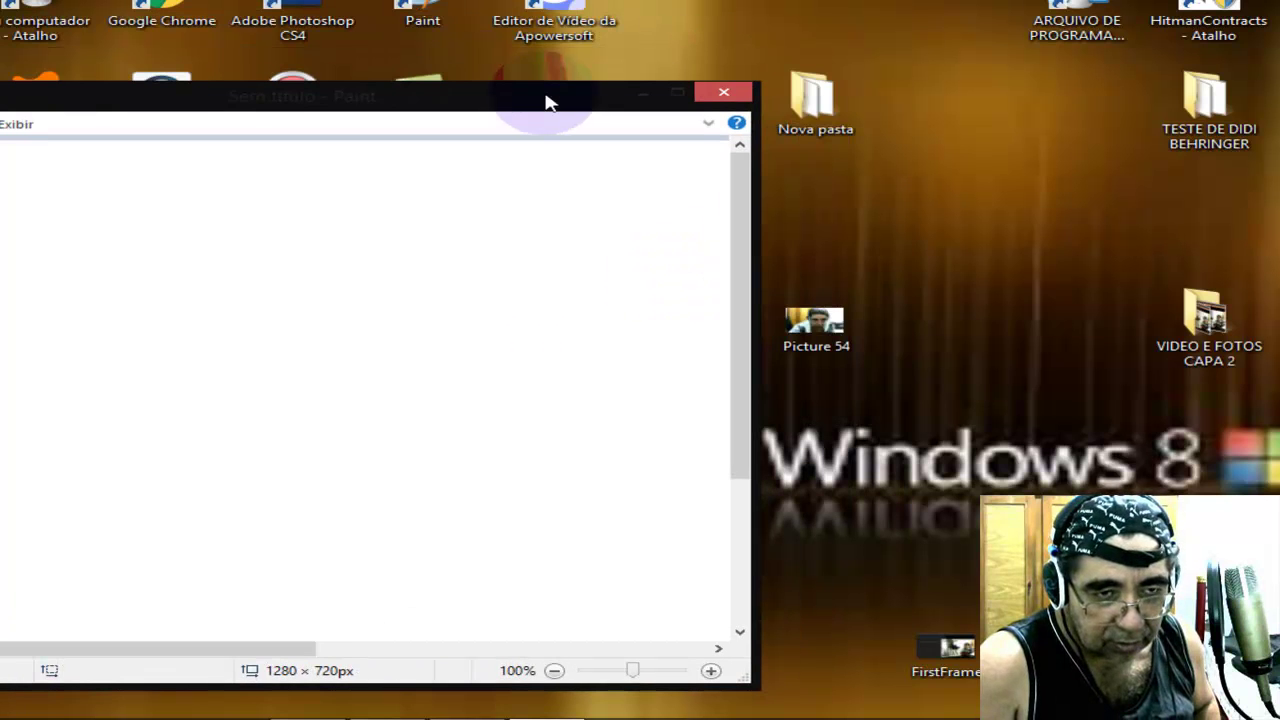
mouse_move(816, 322)
mouse_down()
mouse_move(629, 283)
mouse_move(524, 294)
mouse_up()
drag(588, 108, 929, 86)
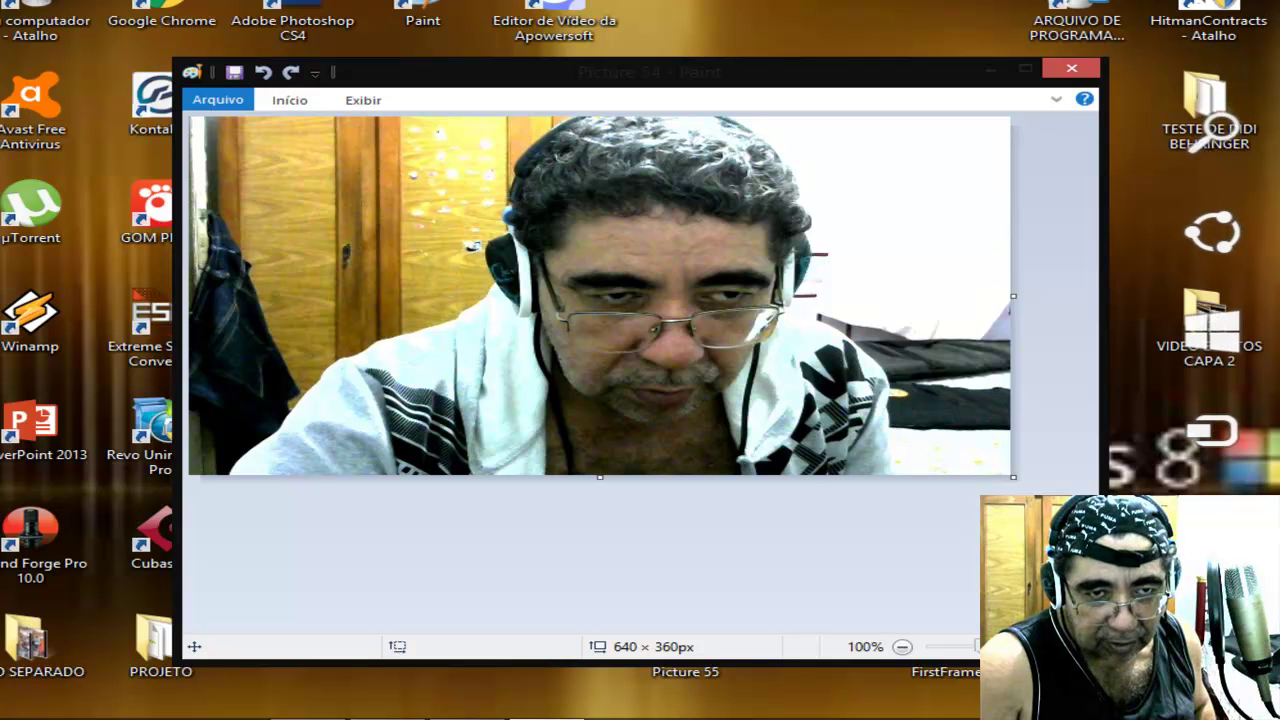
key(super+s)
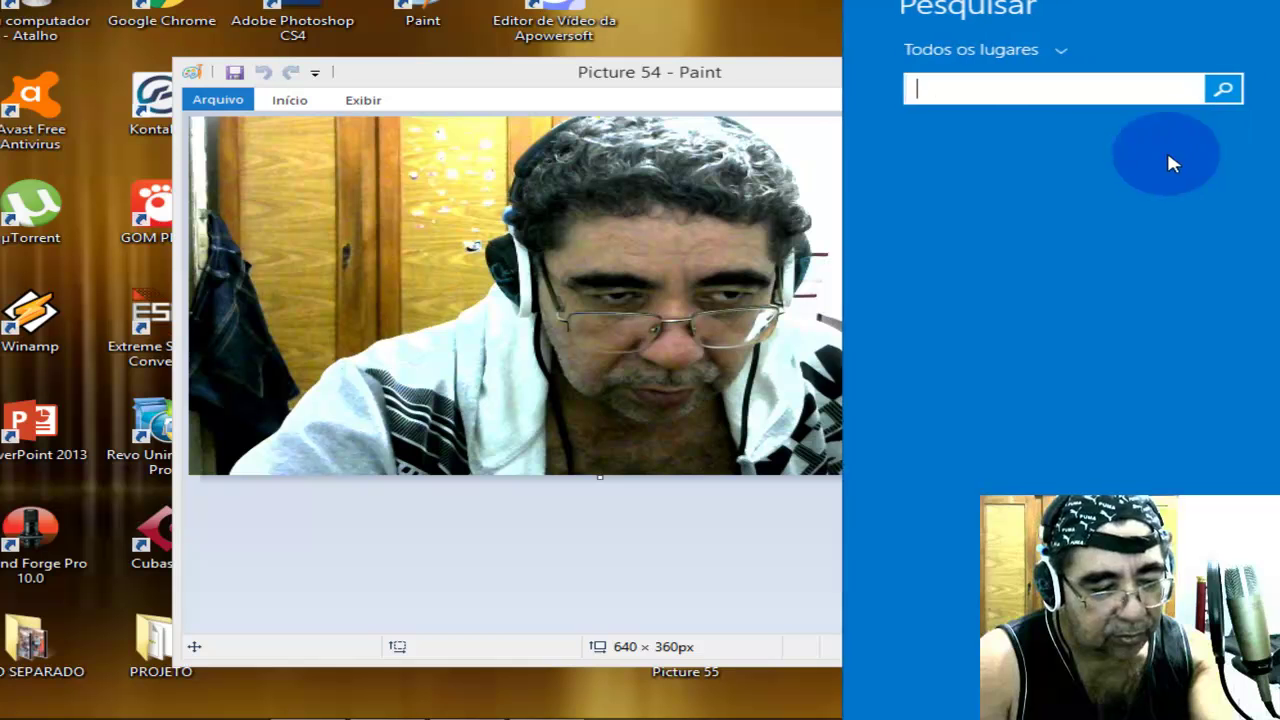
click(932, 94)
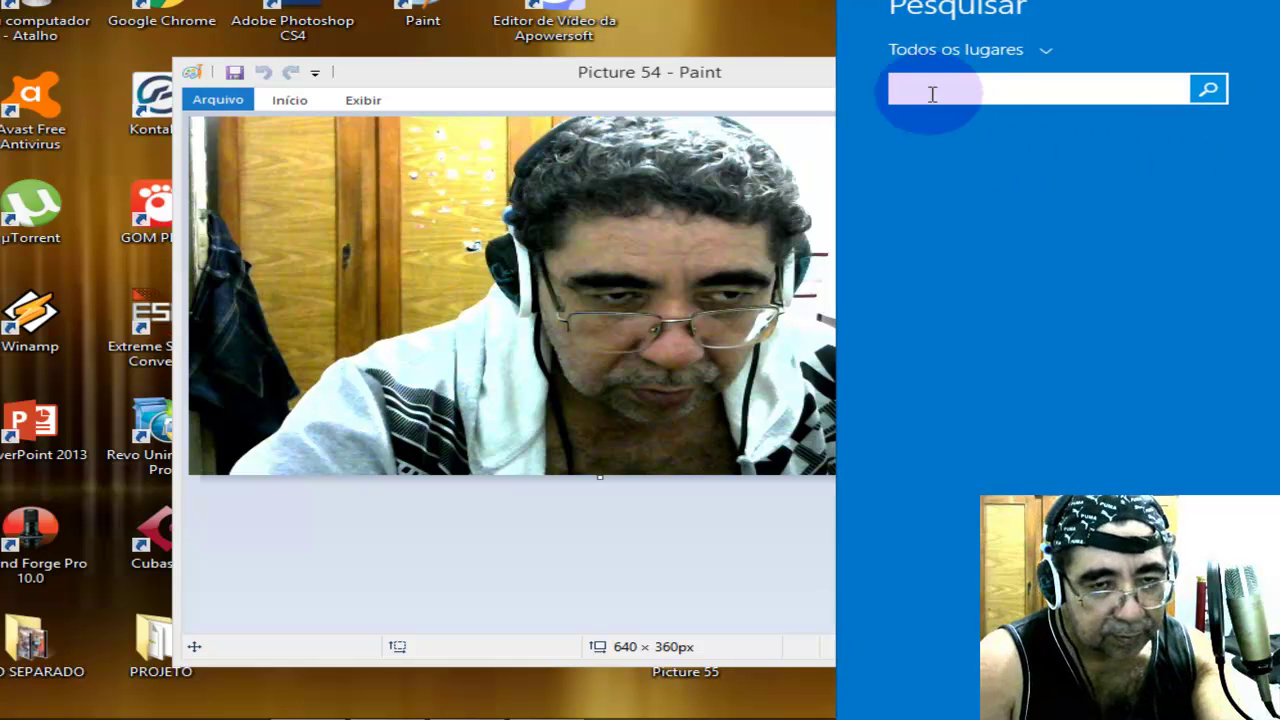
text(p)
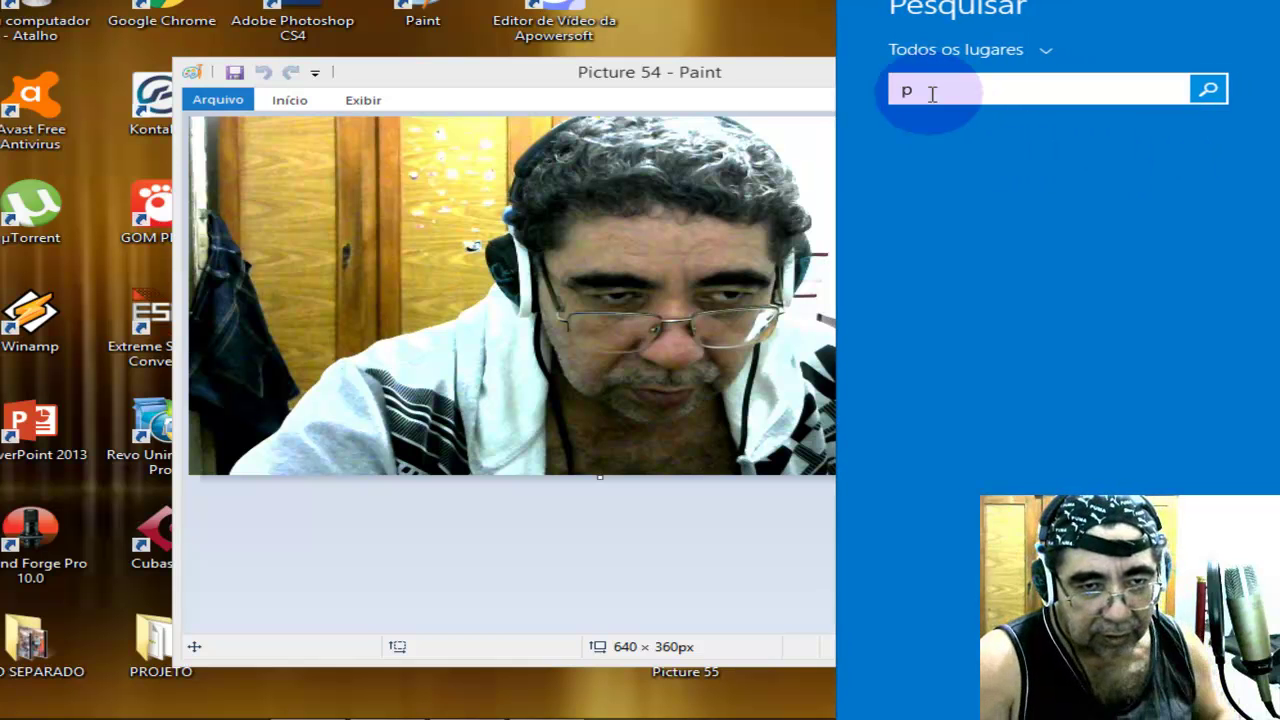
text(a)
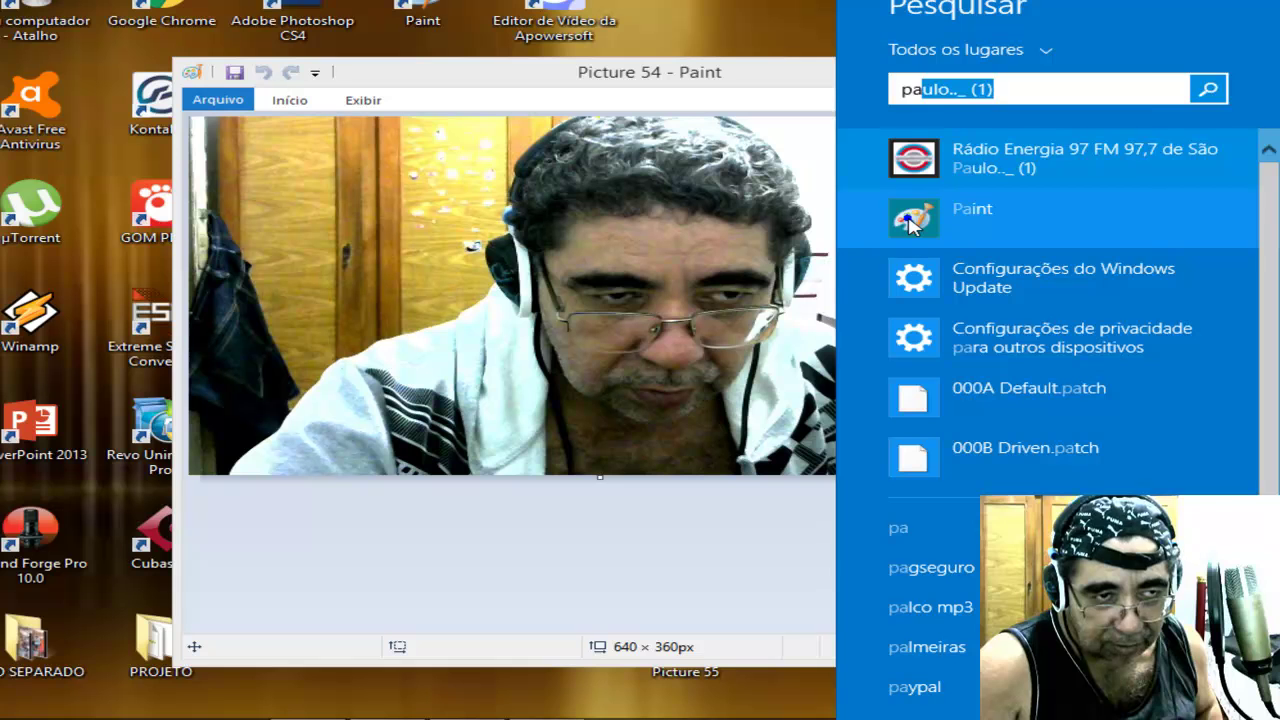
right_click(873, 224)
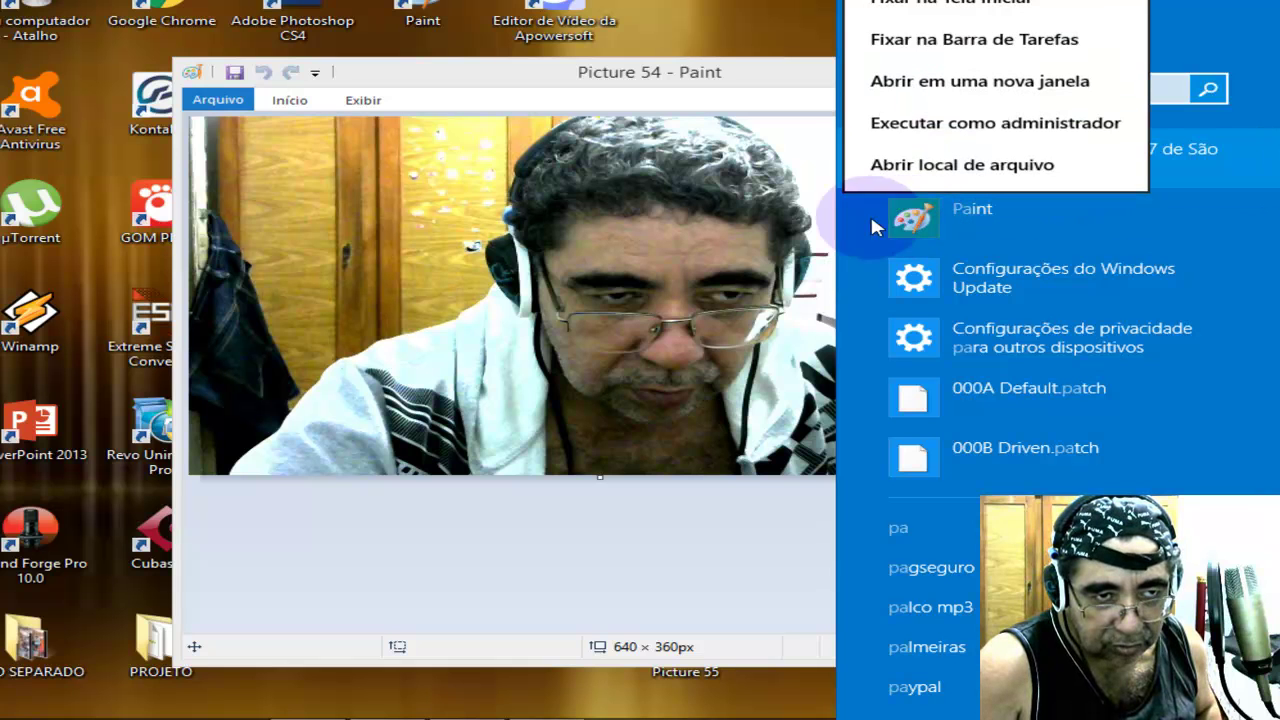
click(418, 14)
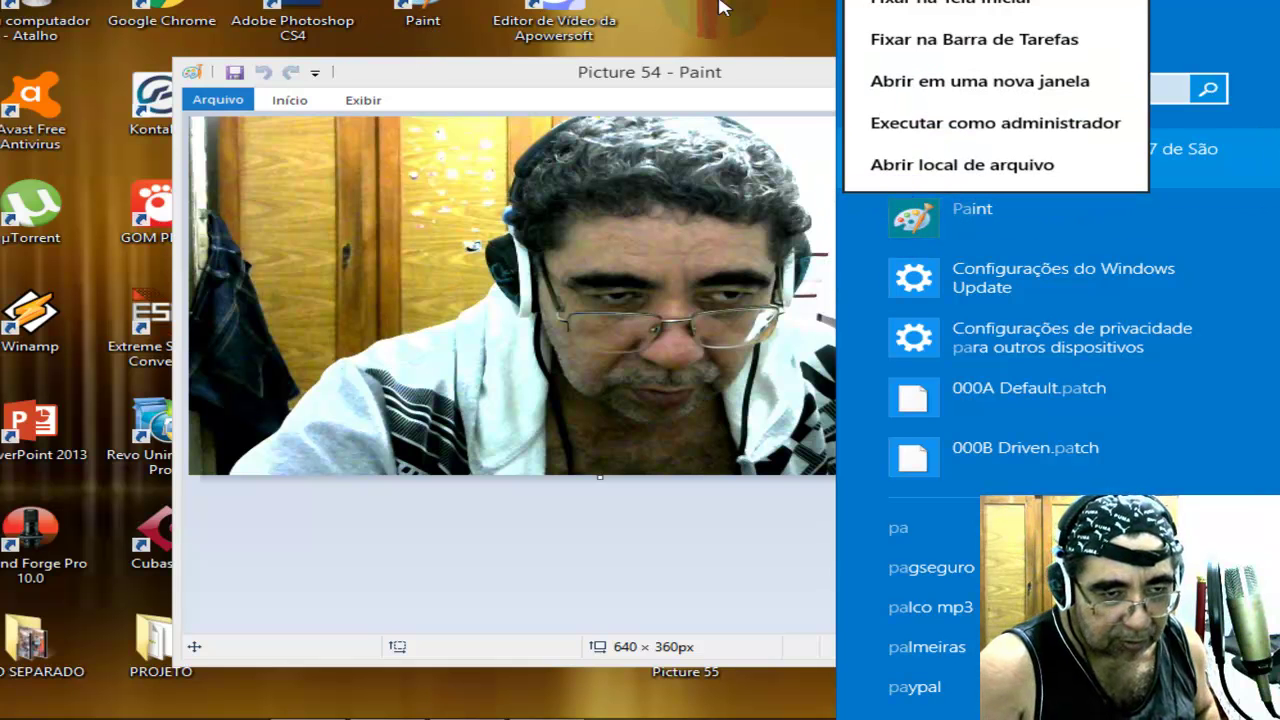
click(722, 8)
click(428, 8)
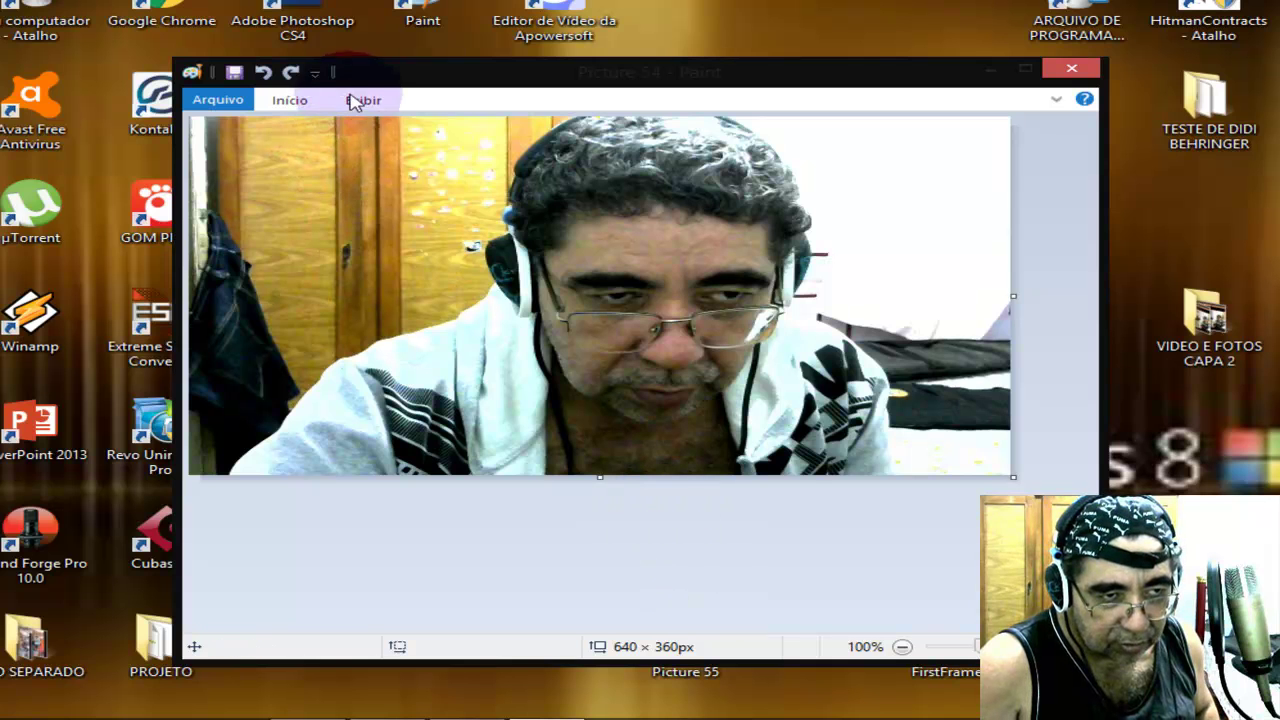
Resize Picture 54 by pixels to 1280 × 720 with Maintain aspect ratio unticked.
click(290, 100)
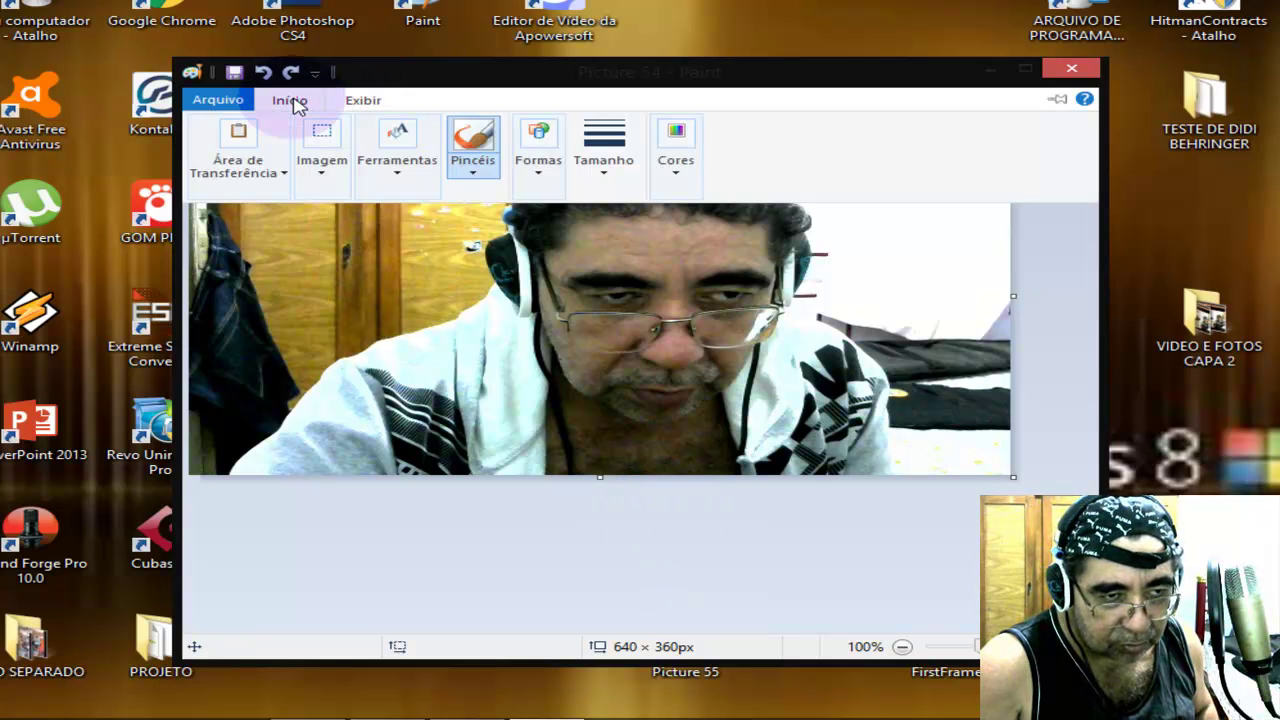
click(322, 177)
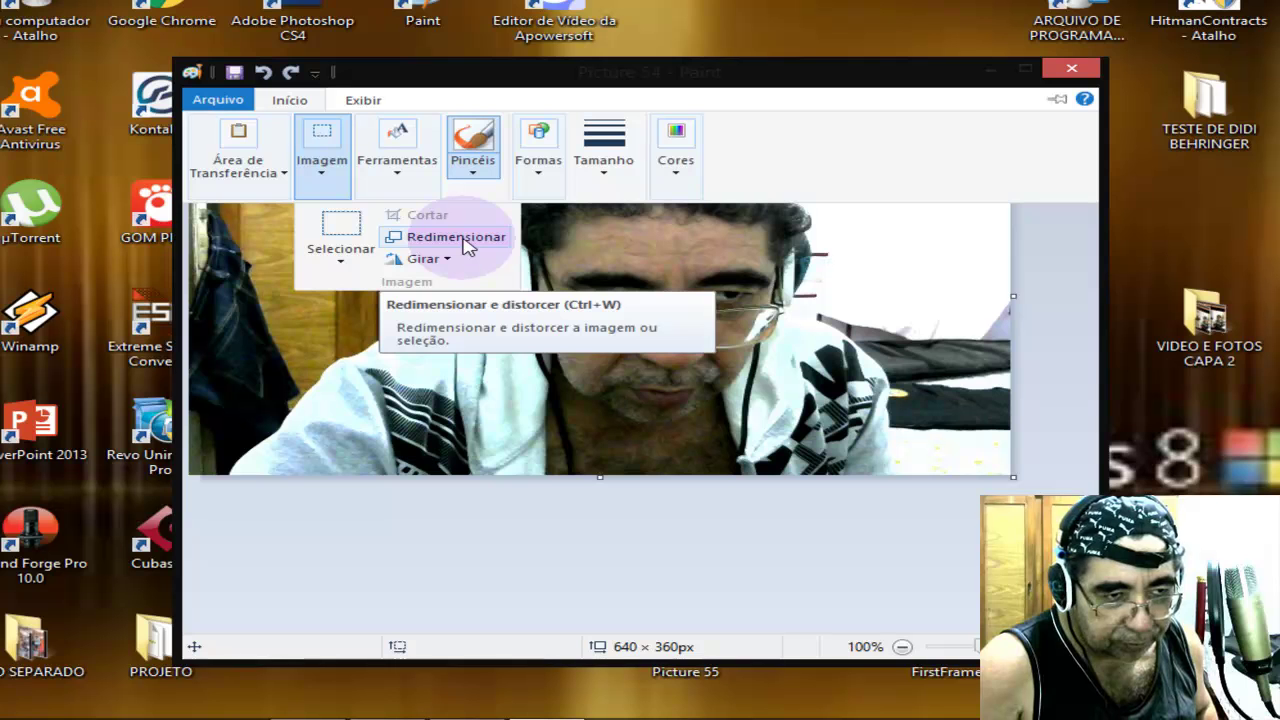
click(463, 240)
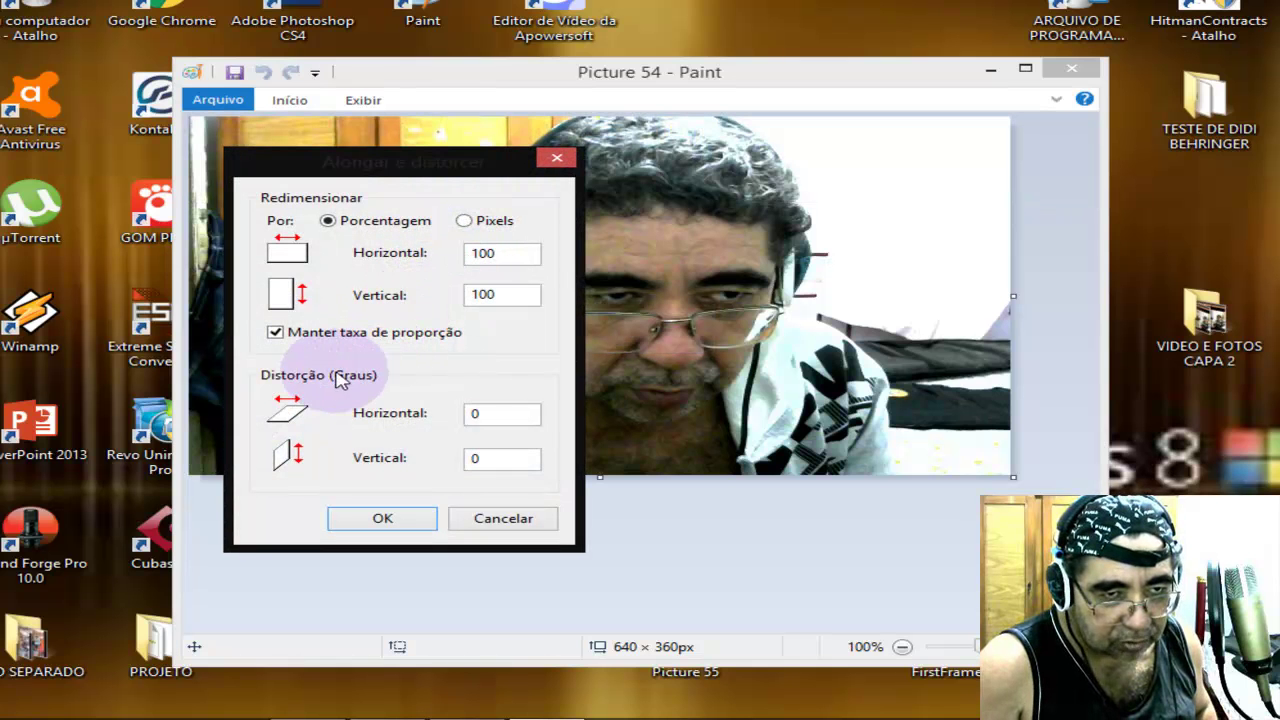
click(488, 294)
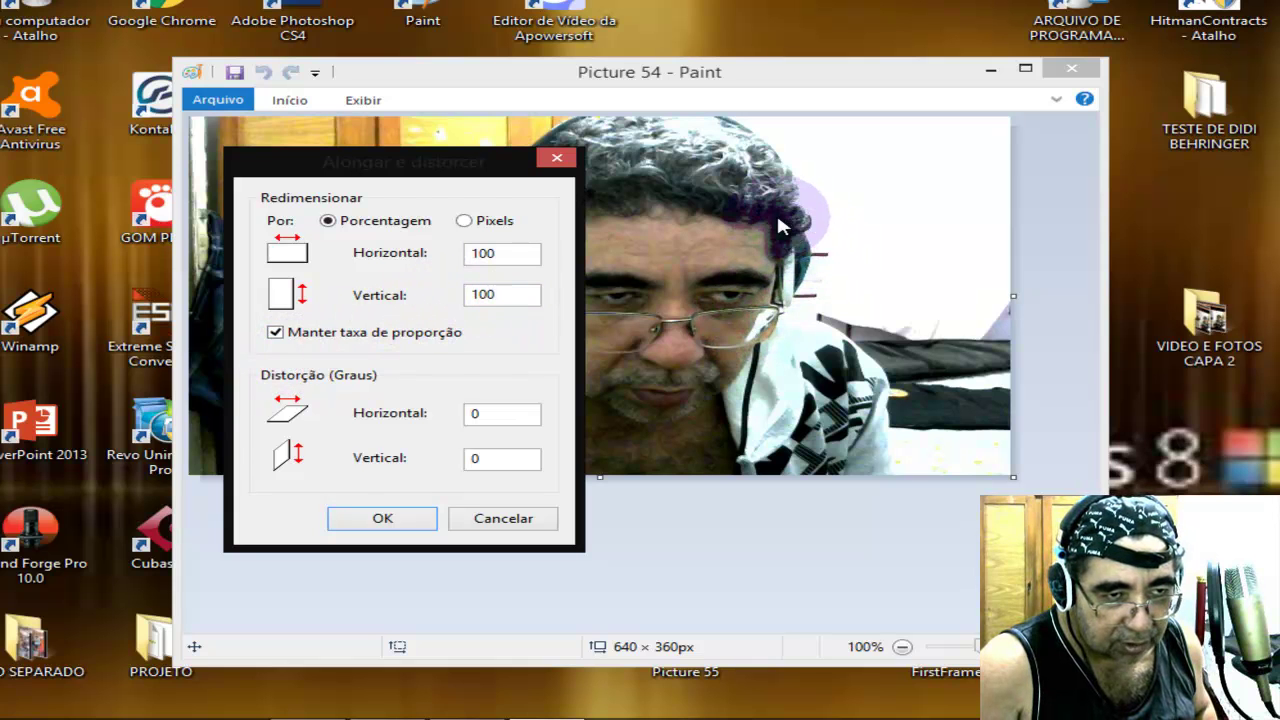
click(275, 332)
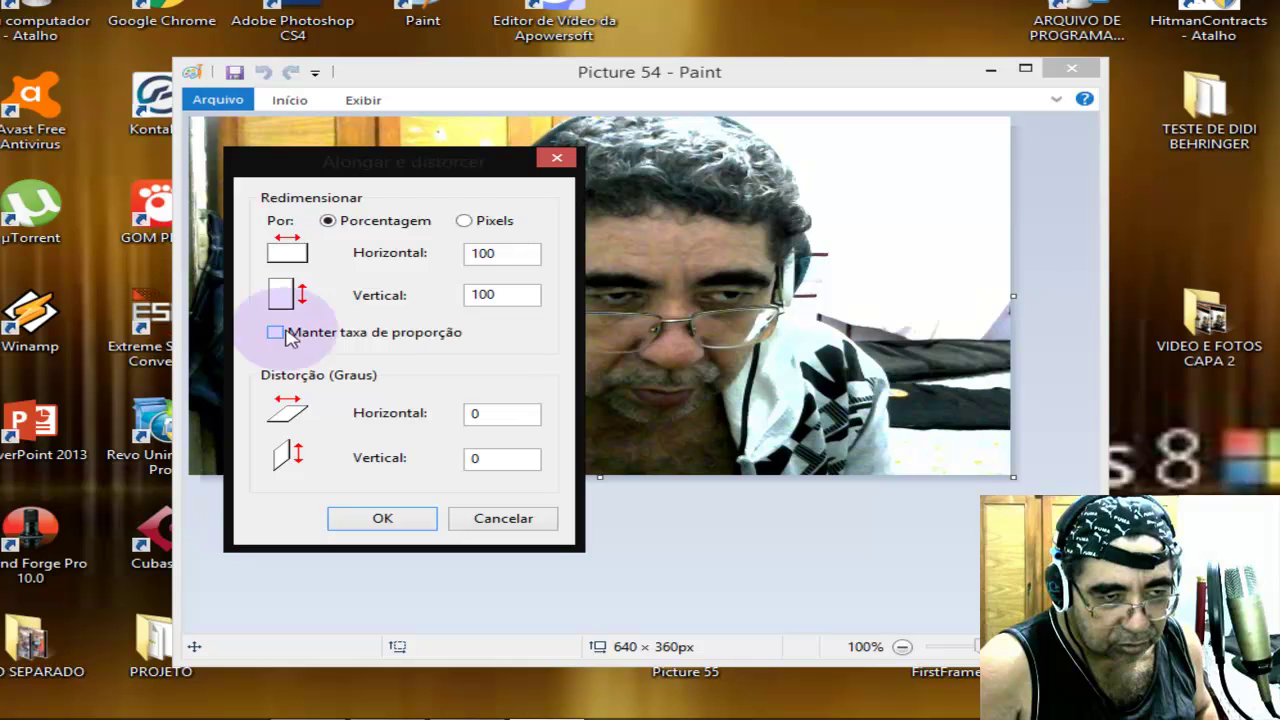
click(466, 245)
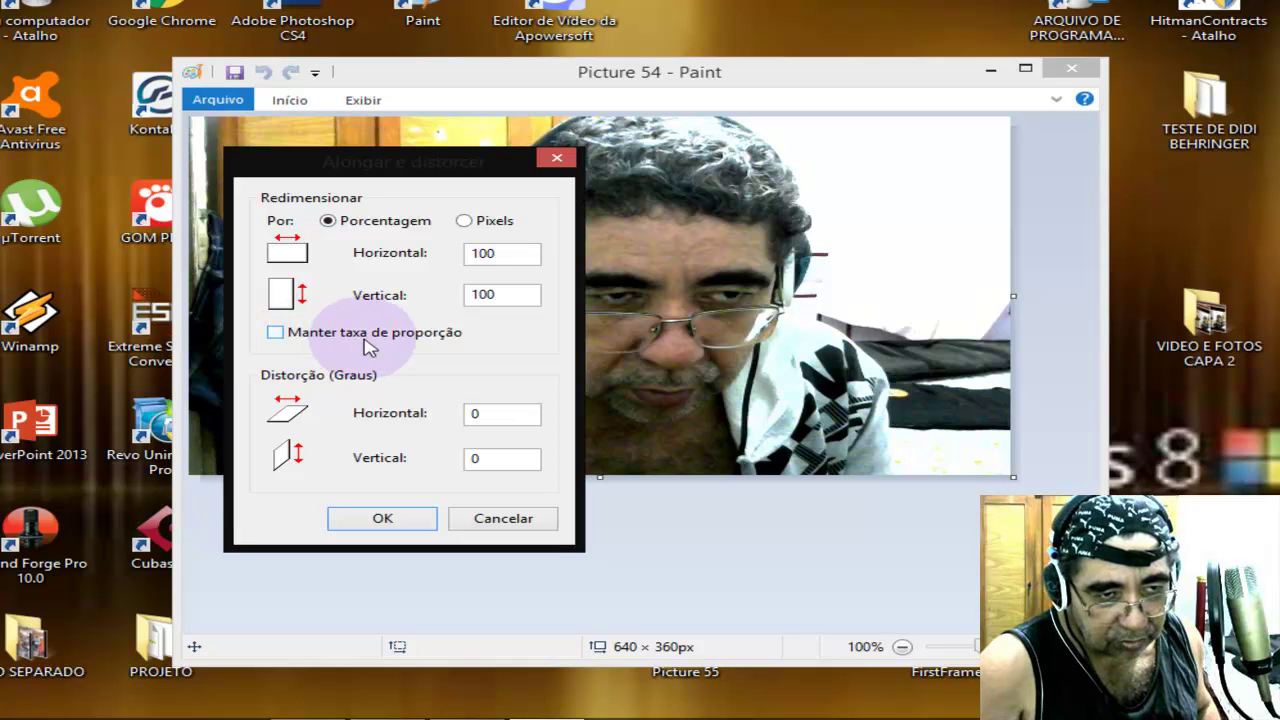
click(464, 221)
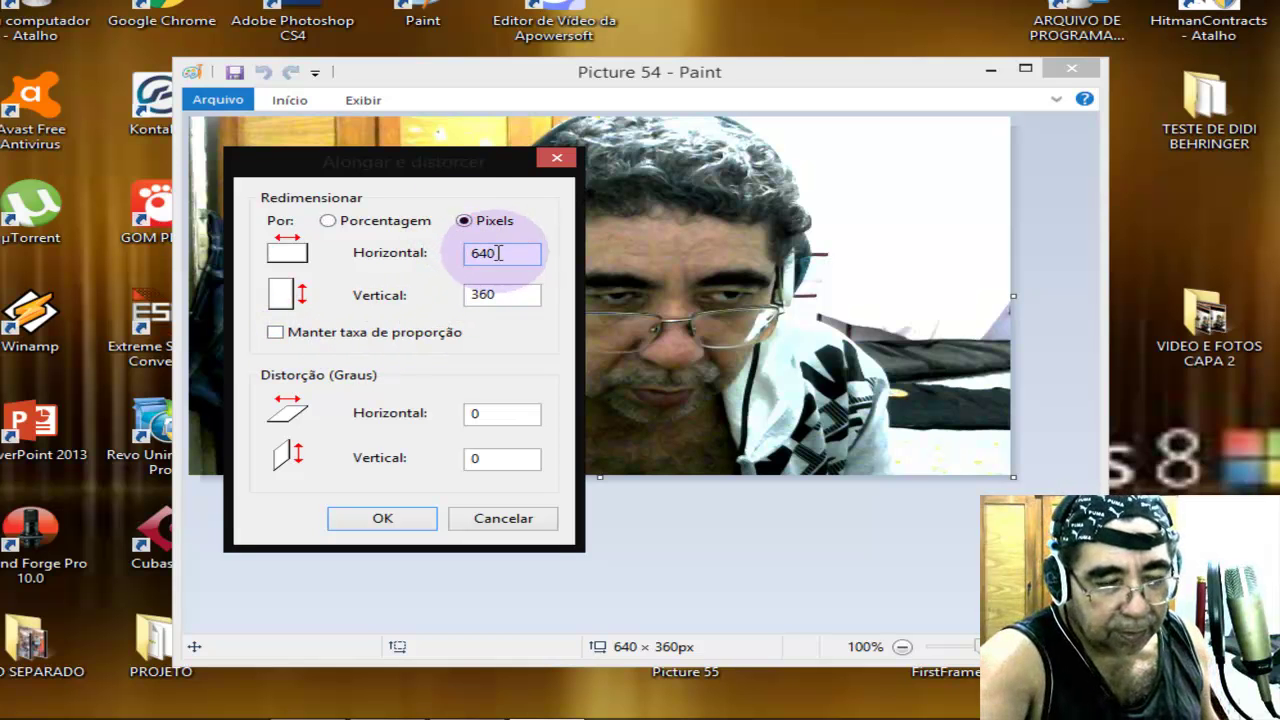
click(499, 253)
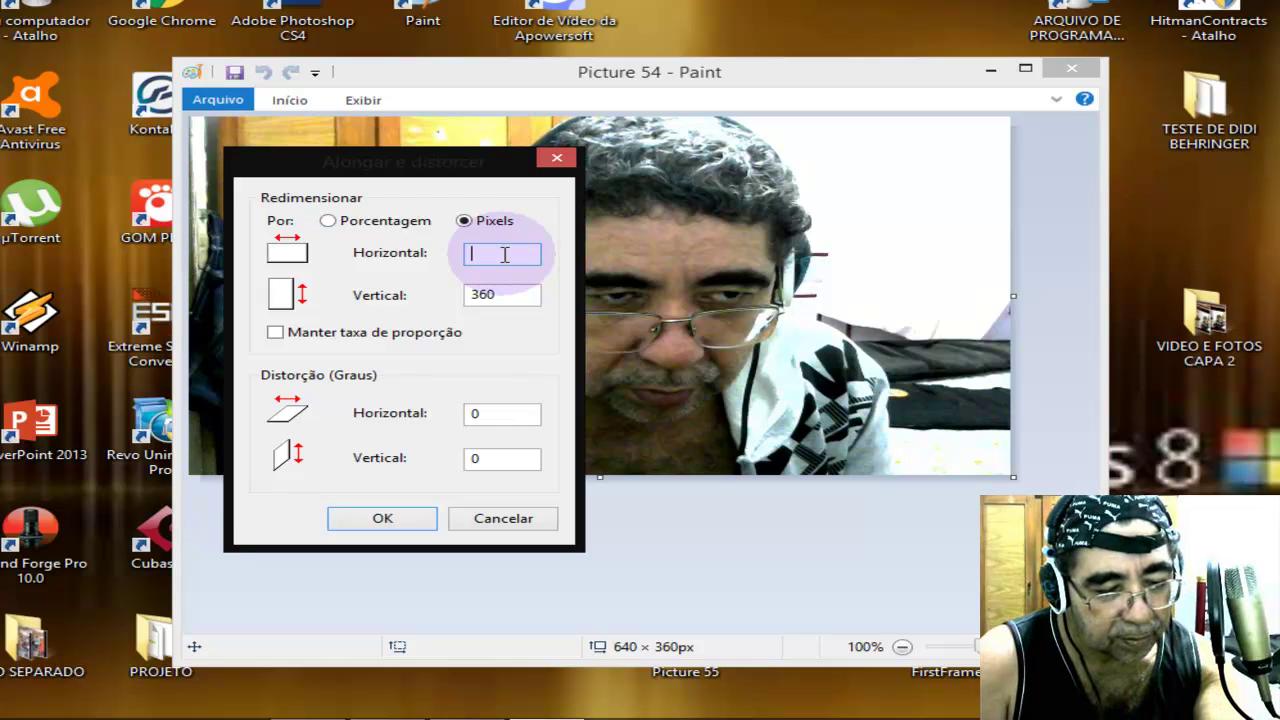
text(12)
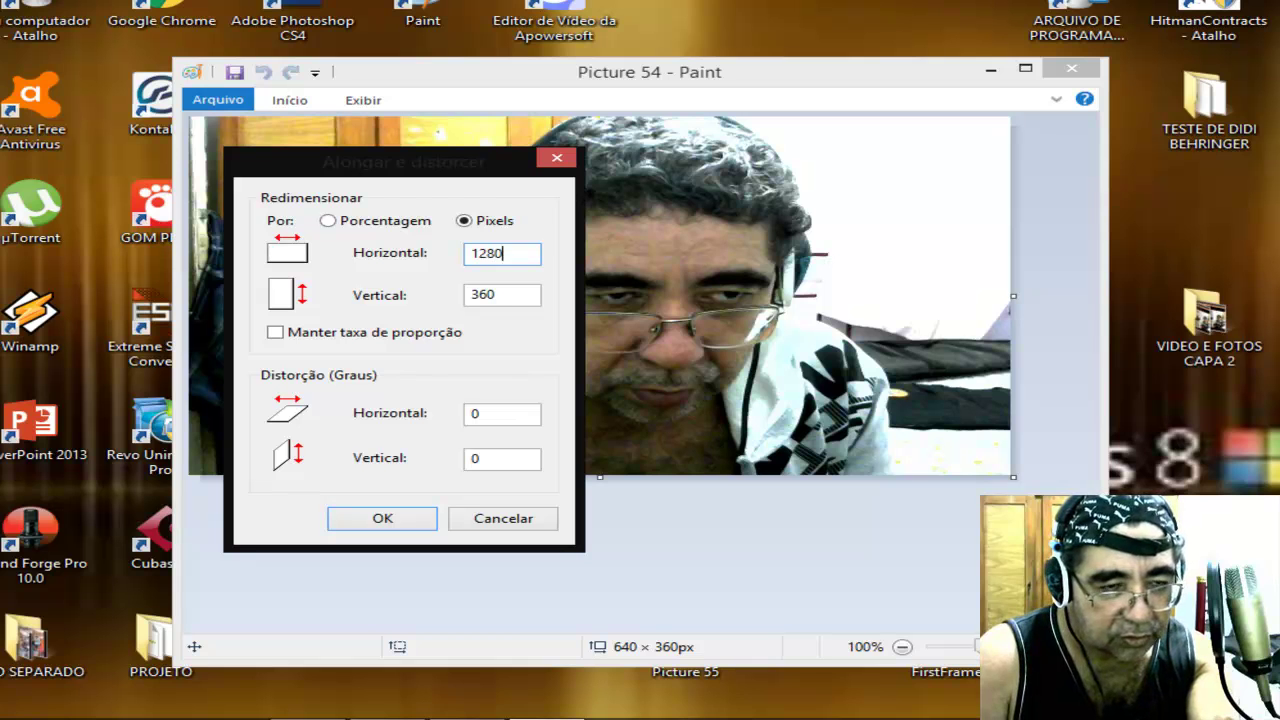
text(80)
click(502, 295)
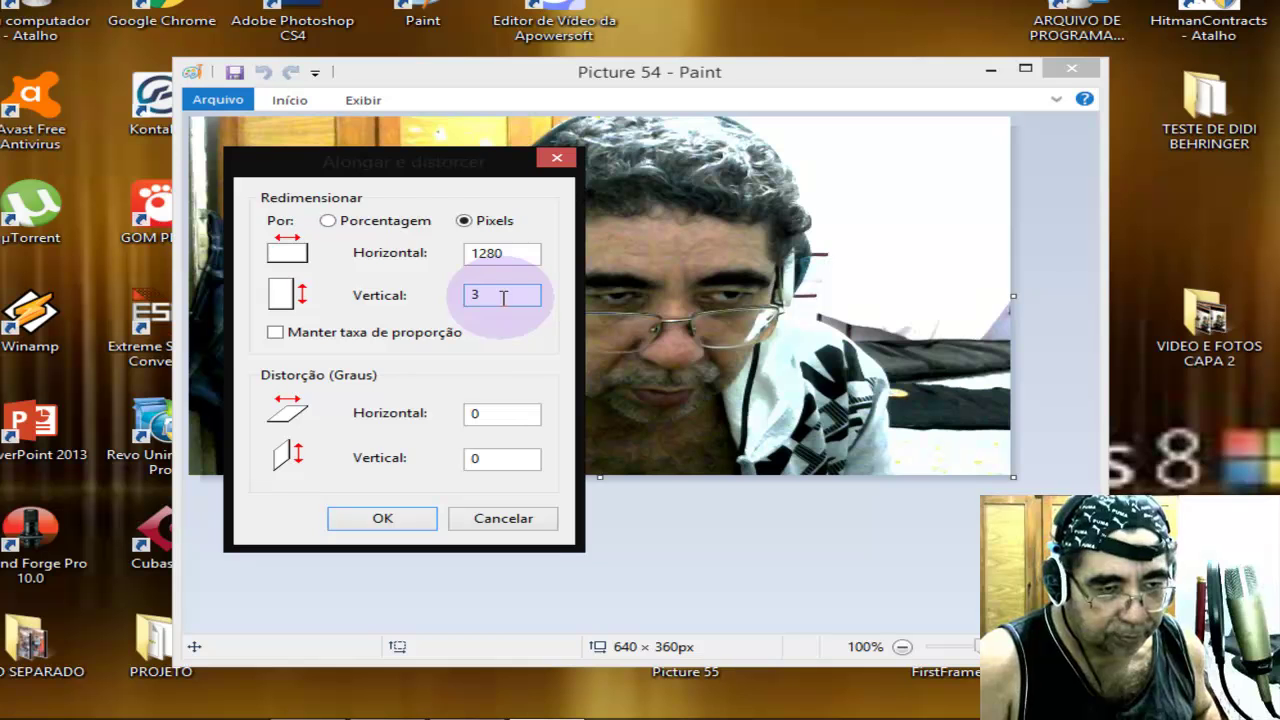
text(720)
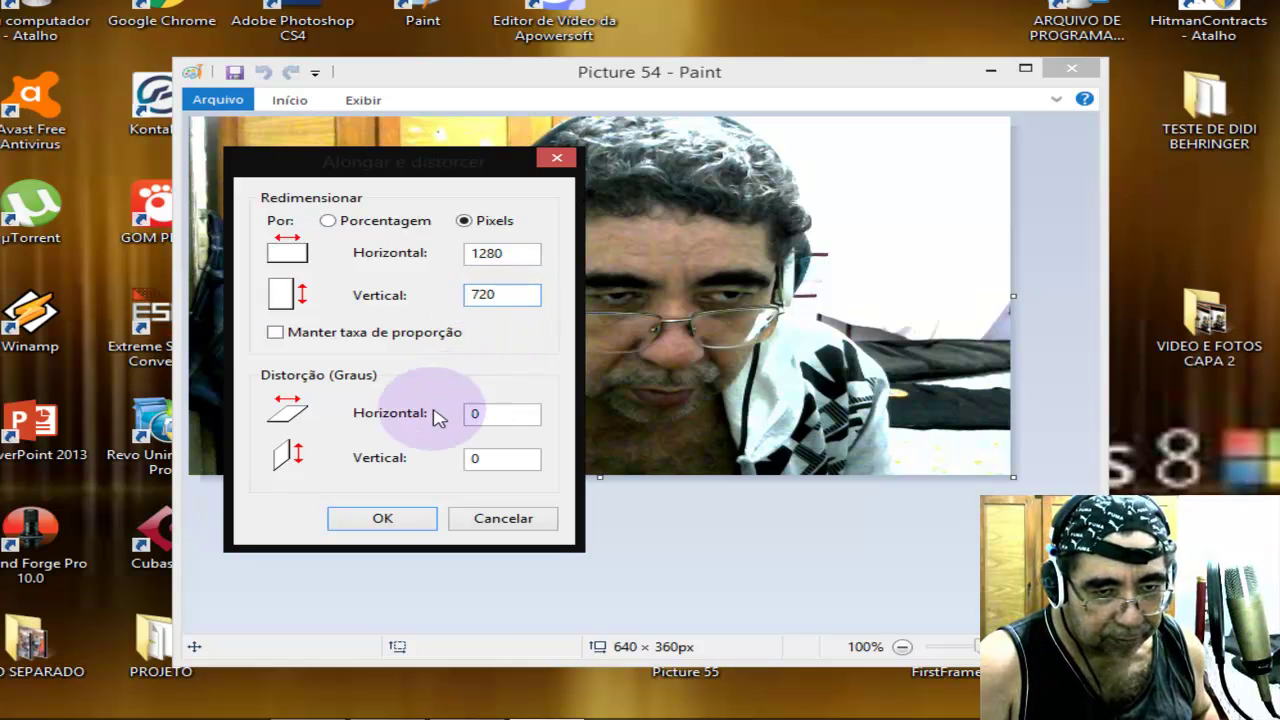
click(378, 519)
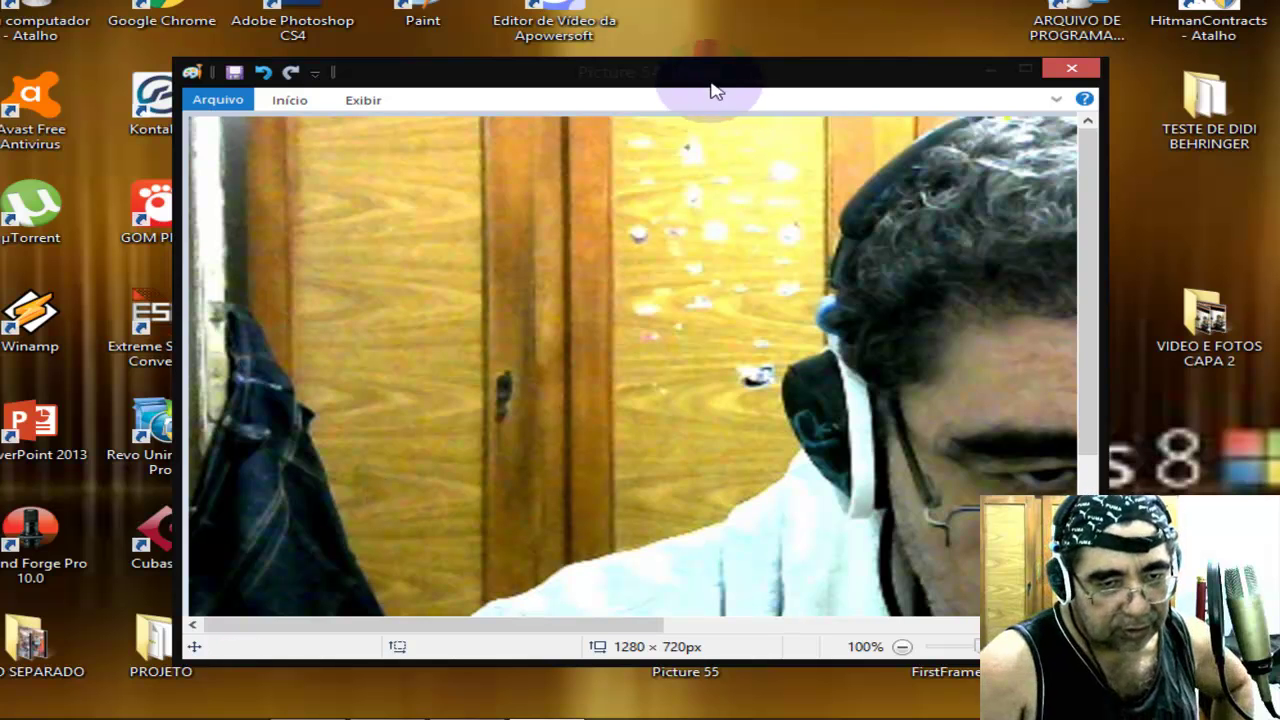
Maximize Paint and zoom out to see the whole 1280 × 720 photo with the ribbon showing.
double_click(713, 72)
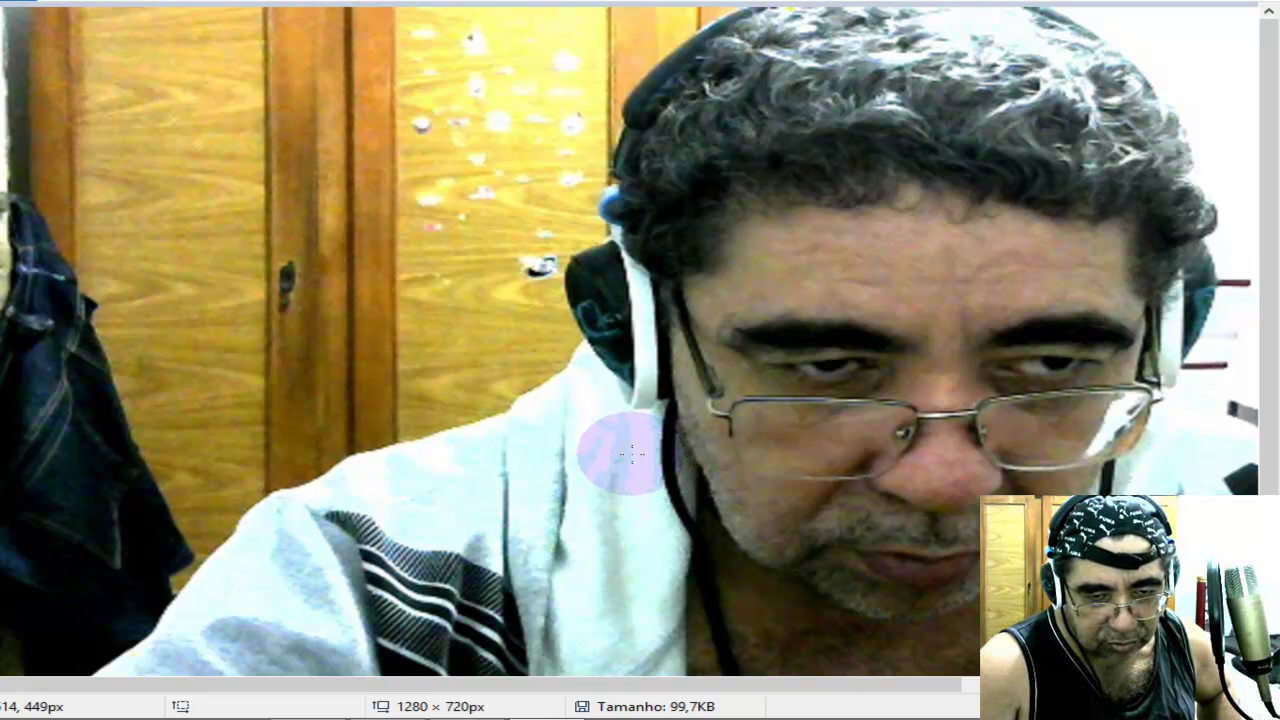
mouse_move(640, 716)
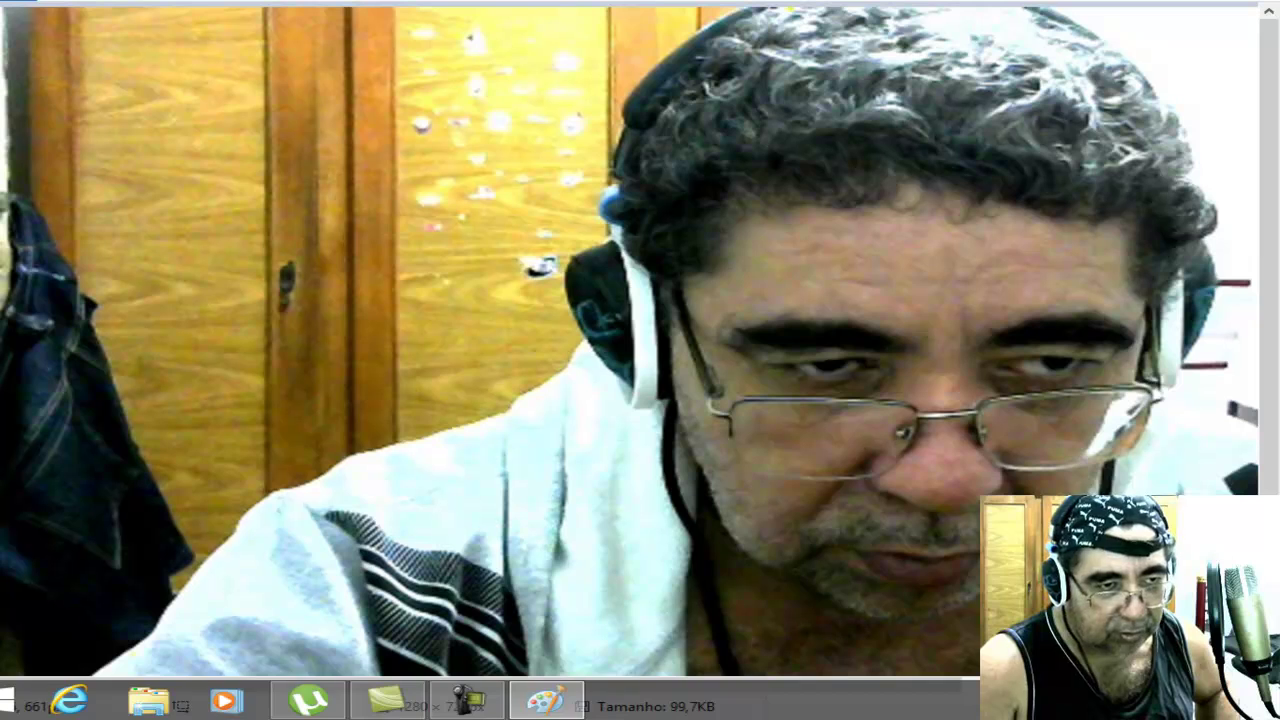
scroll(640, 360, down, 3)
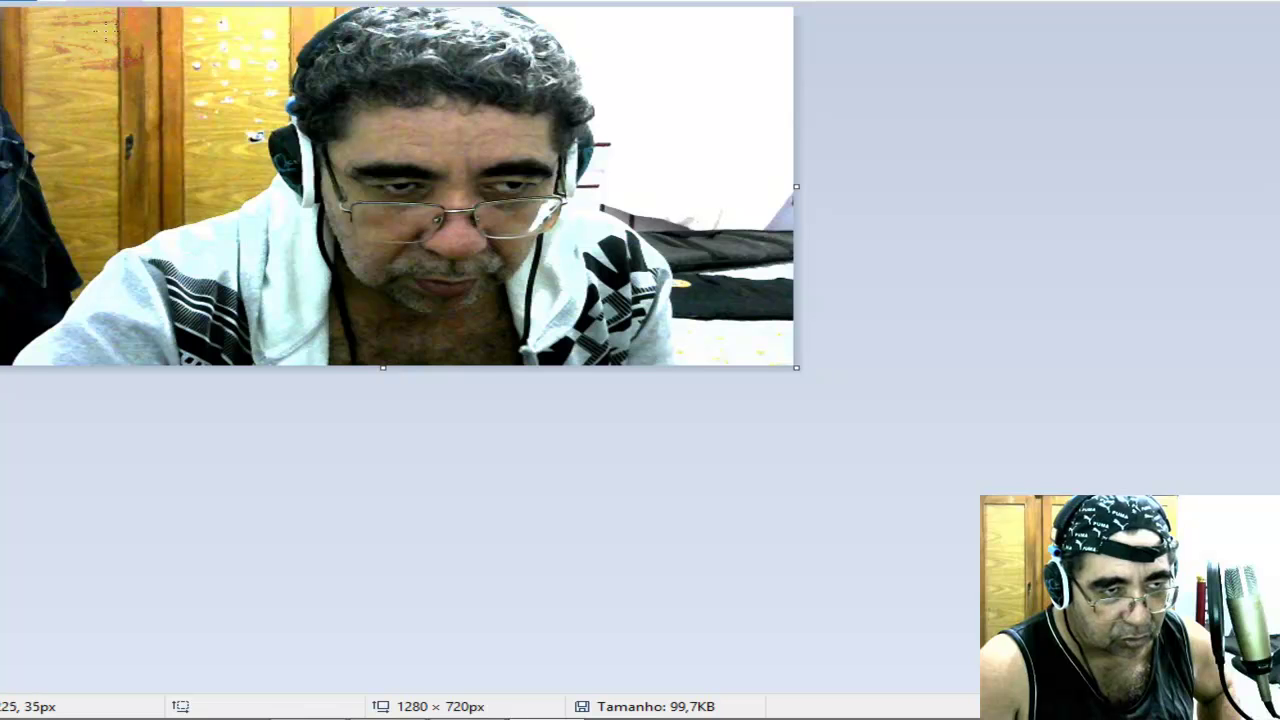
drag(140, 63, 133, 82)
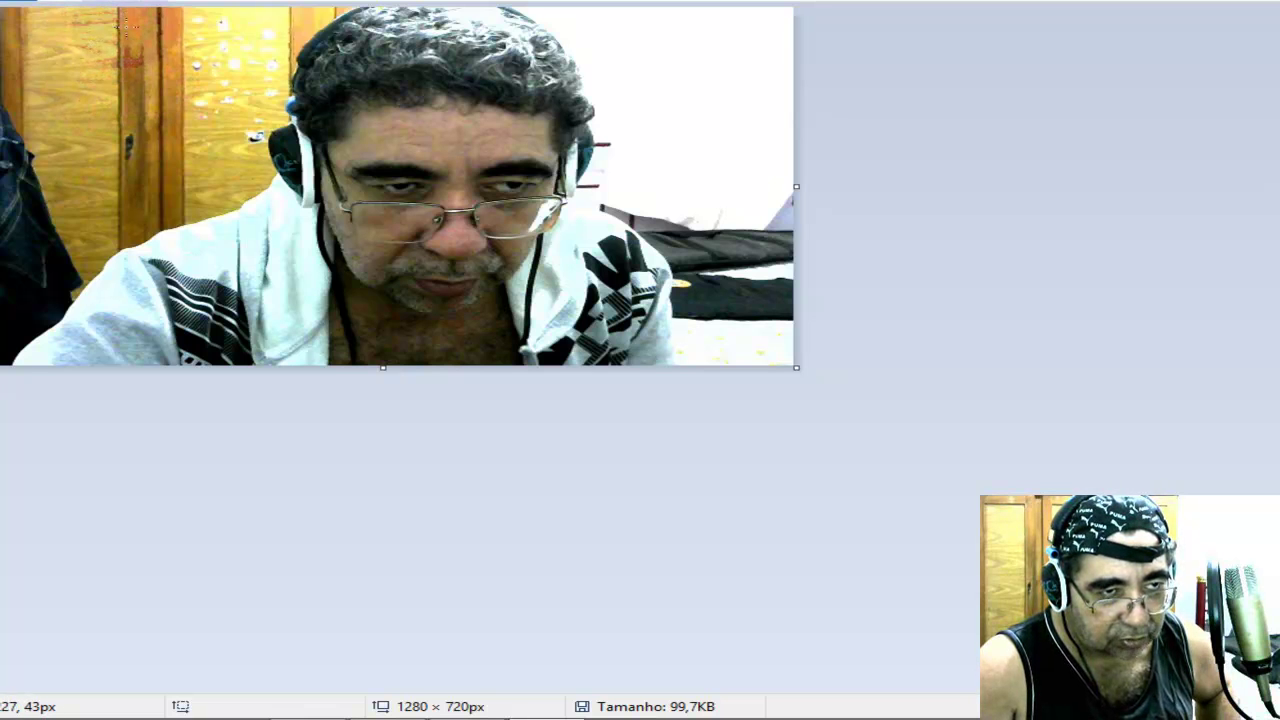
click(84, 2)
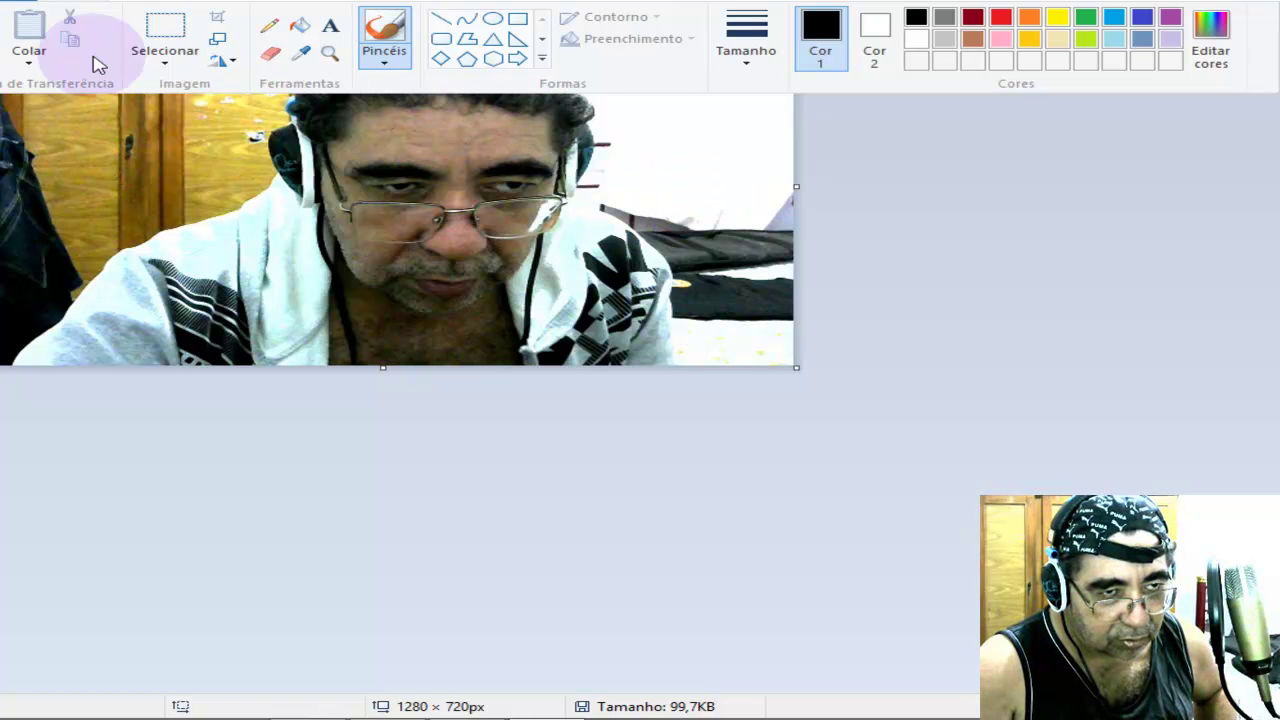
Save the photo as a PNG named 'Picture 54dd' in the Desktop folder.
click(28, 4)
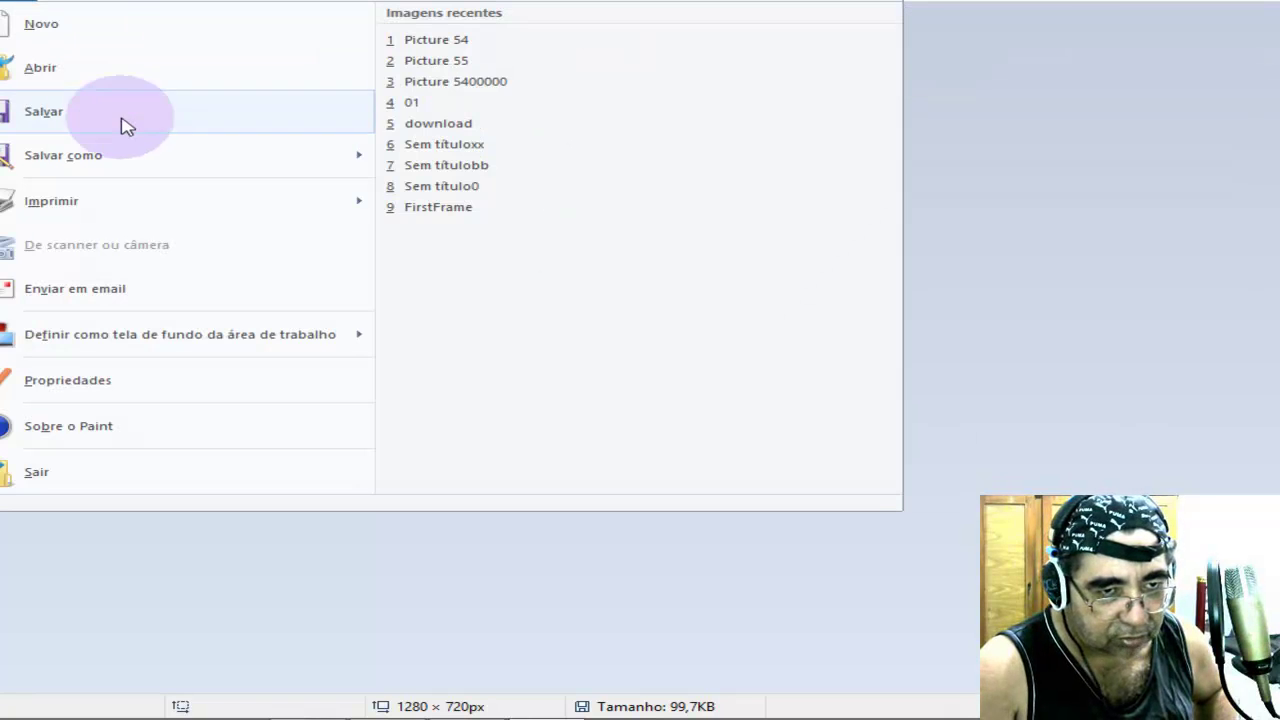
mouse_move(113, 168)
click(472, 55)
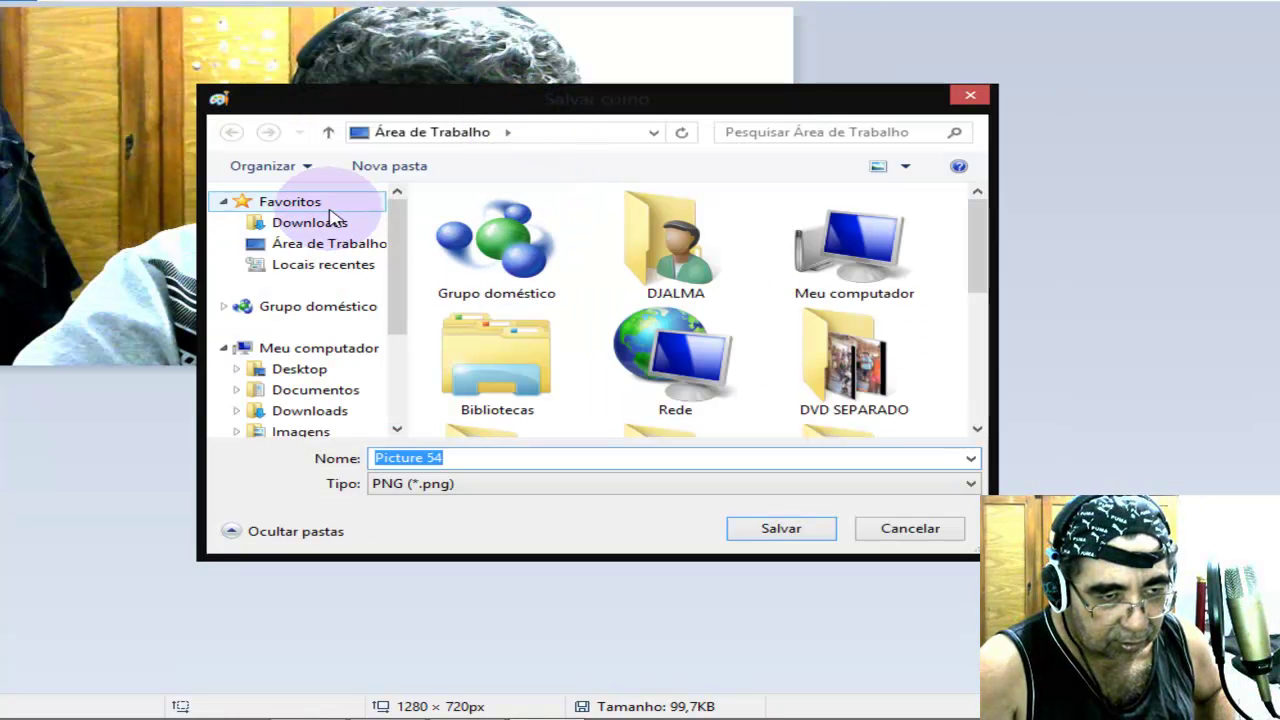
click(293, 246)
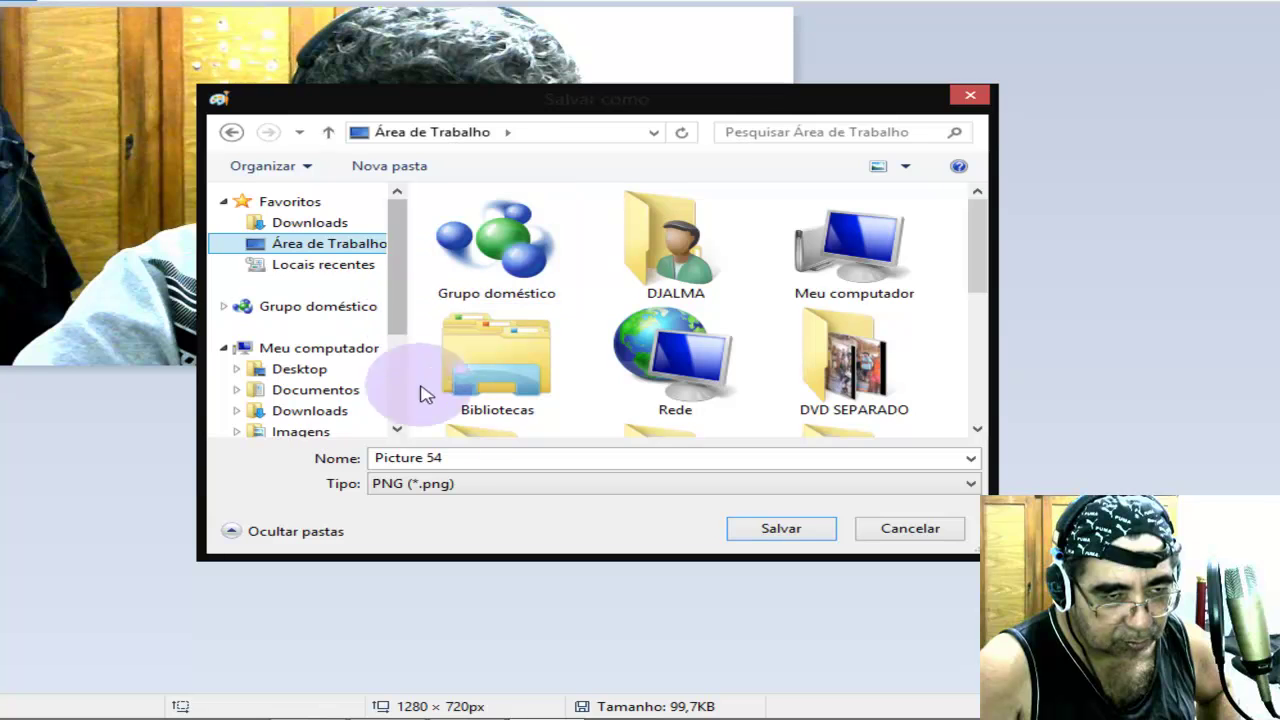
double_click(466, 455)
click(466, 455)
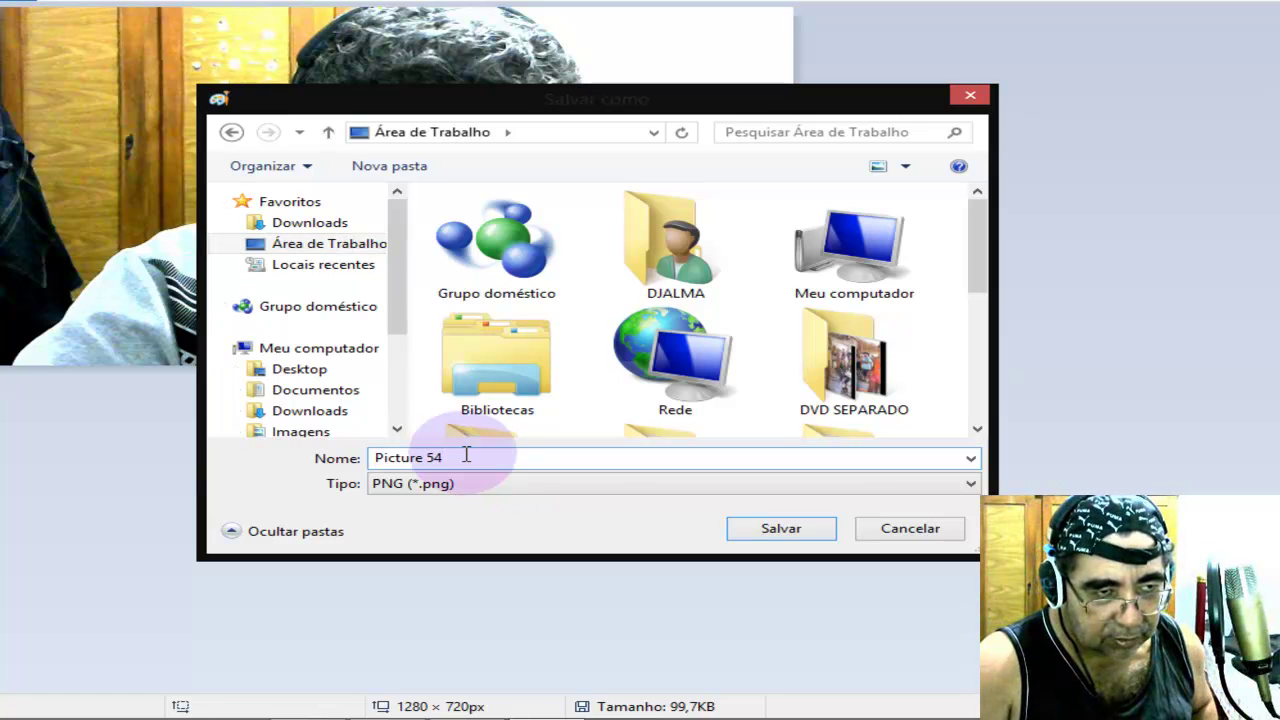
text(dd)
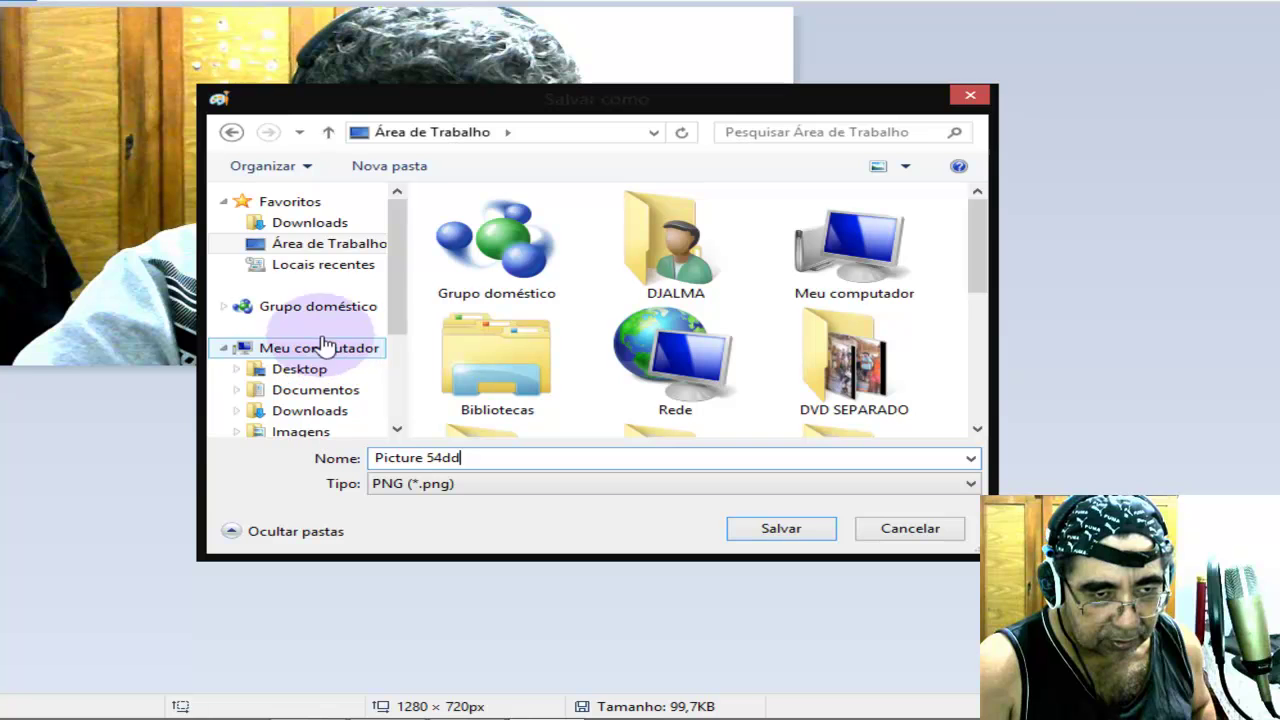
click(295, 248)
click(712, 462)
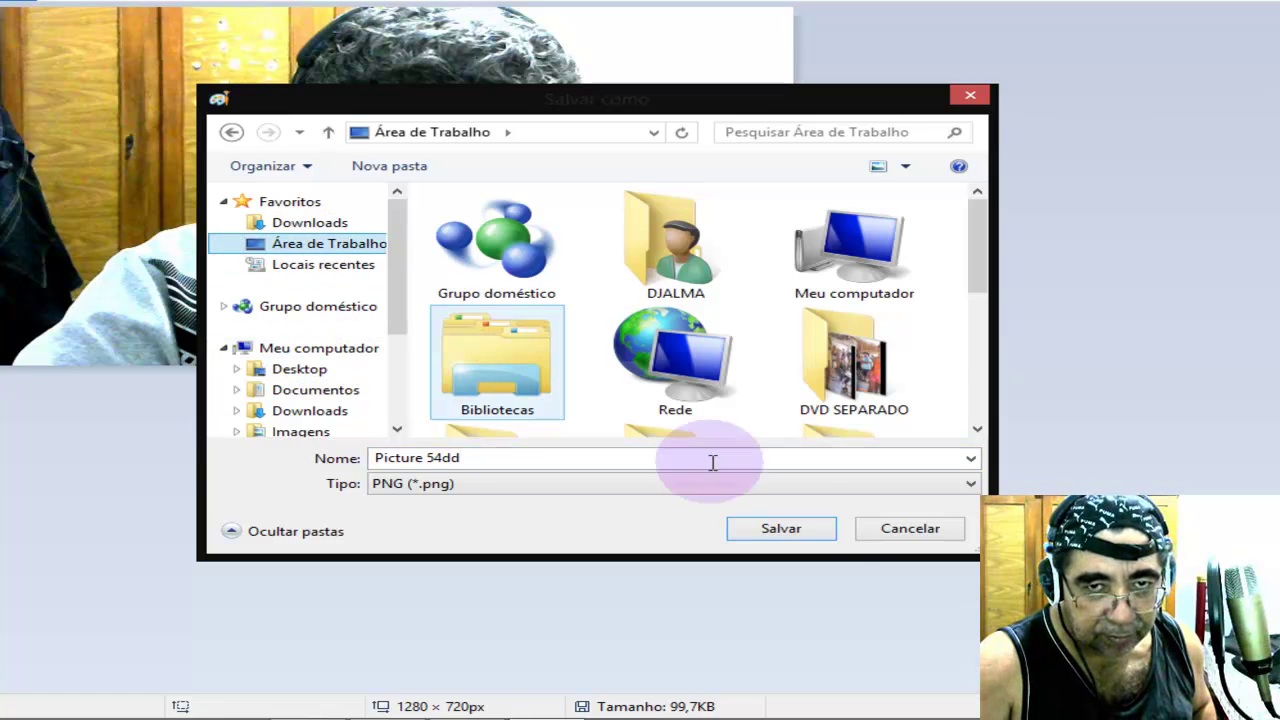
click(779, 528)
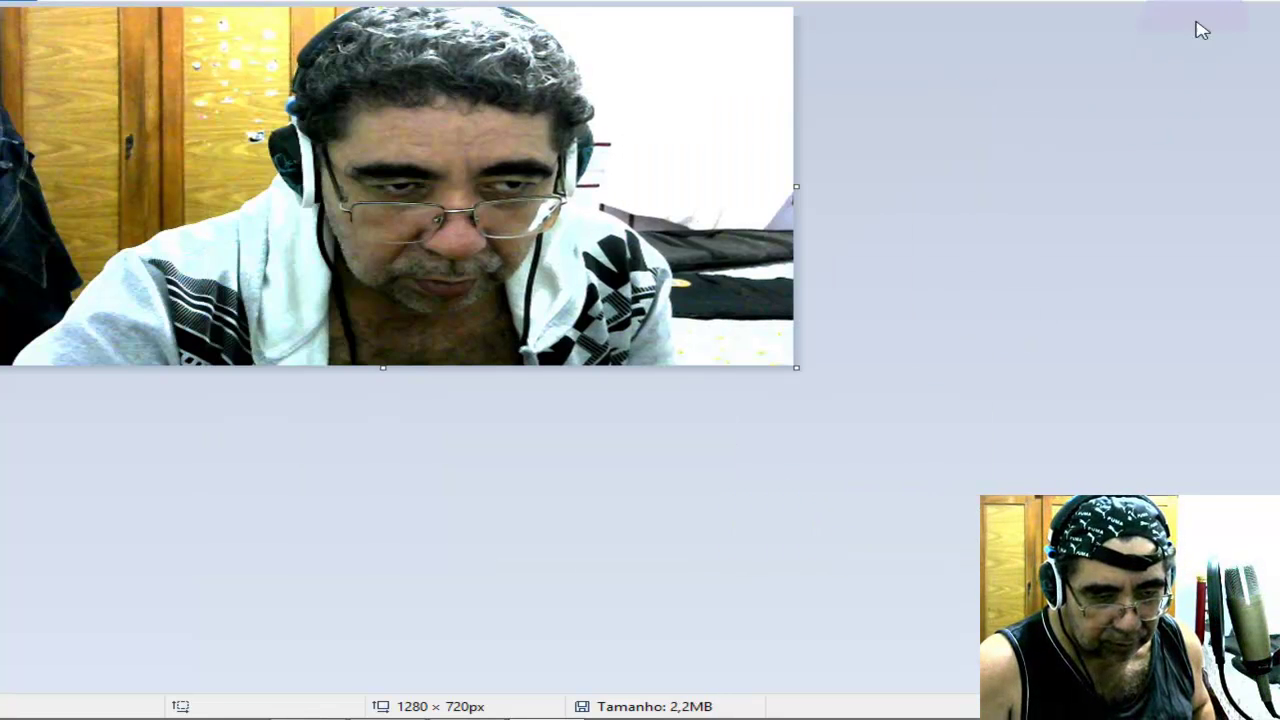
Close Paint and place Picture 54dd beside Picture 55 on the desktop.
click(1245, 1)
click(376, 670)
drag(295, 650, 818, 650)
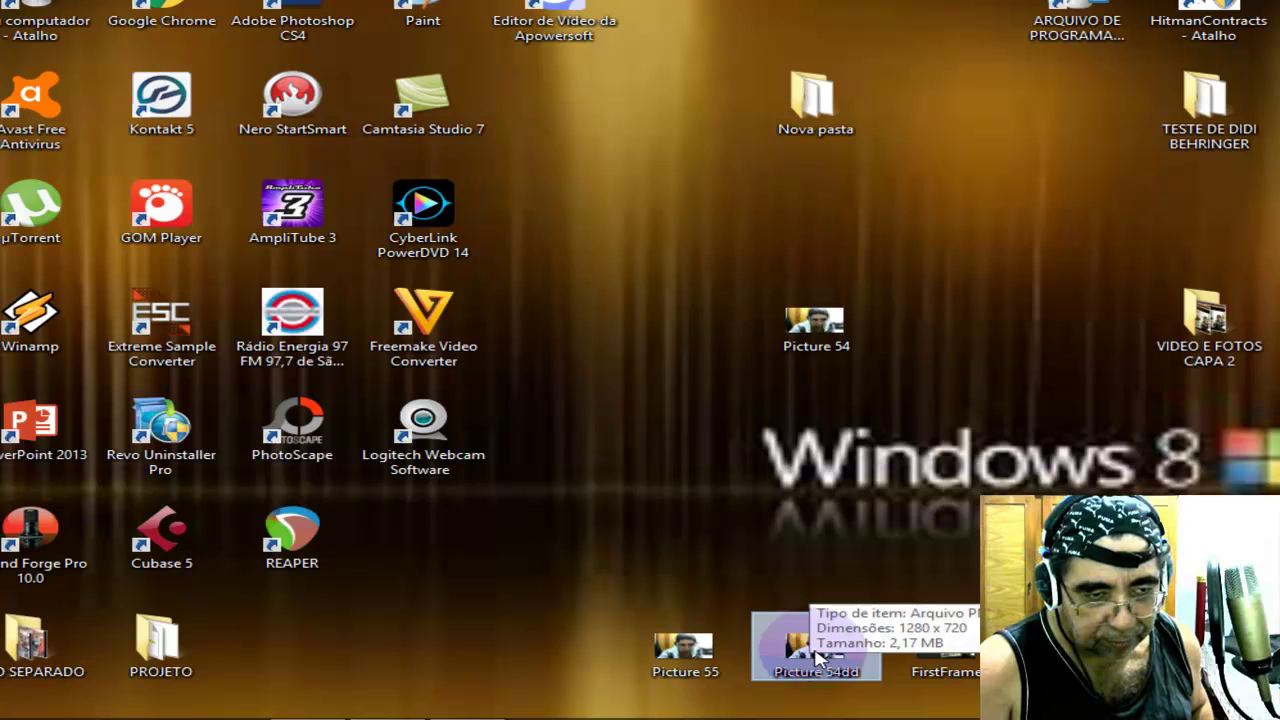
Preview Picture 54dd and Picture 55 in Photo Viewer, then open the ARQUIVO DE PROGRAMAS folder.
double_click(816, 650)
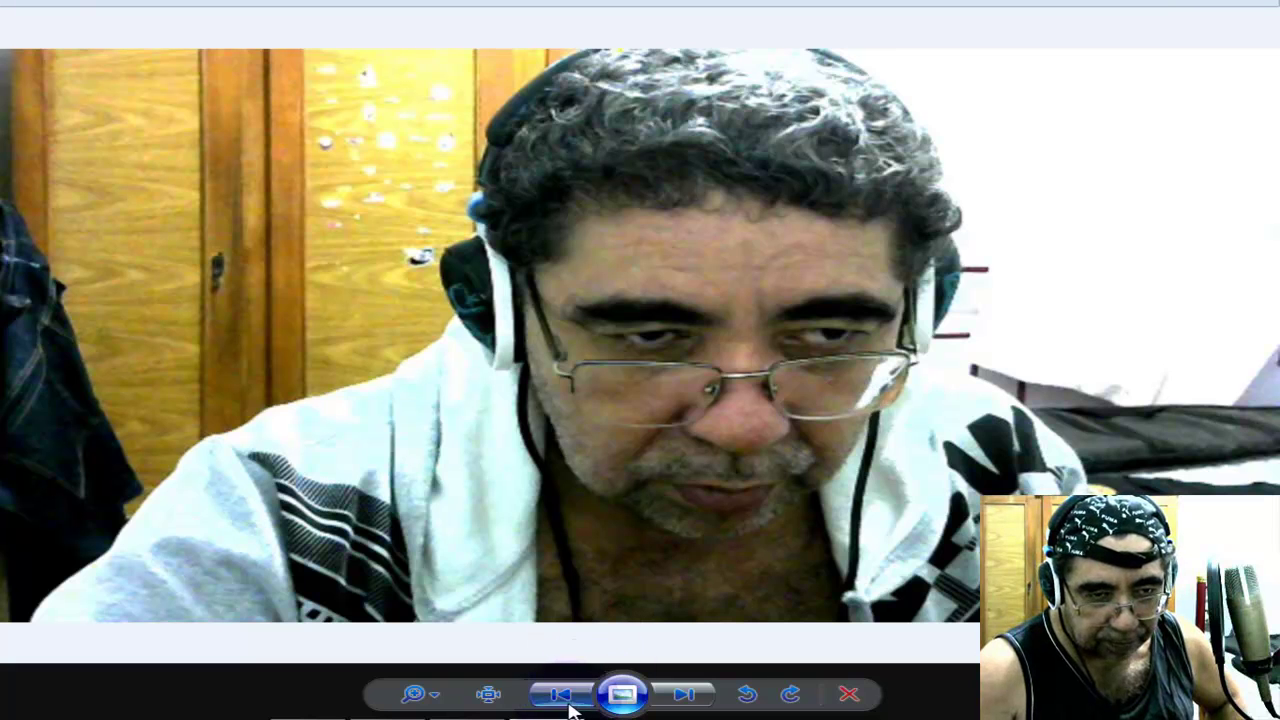
click(1268, 3)
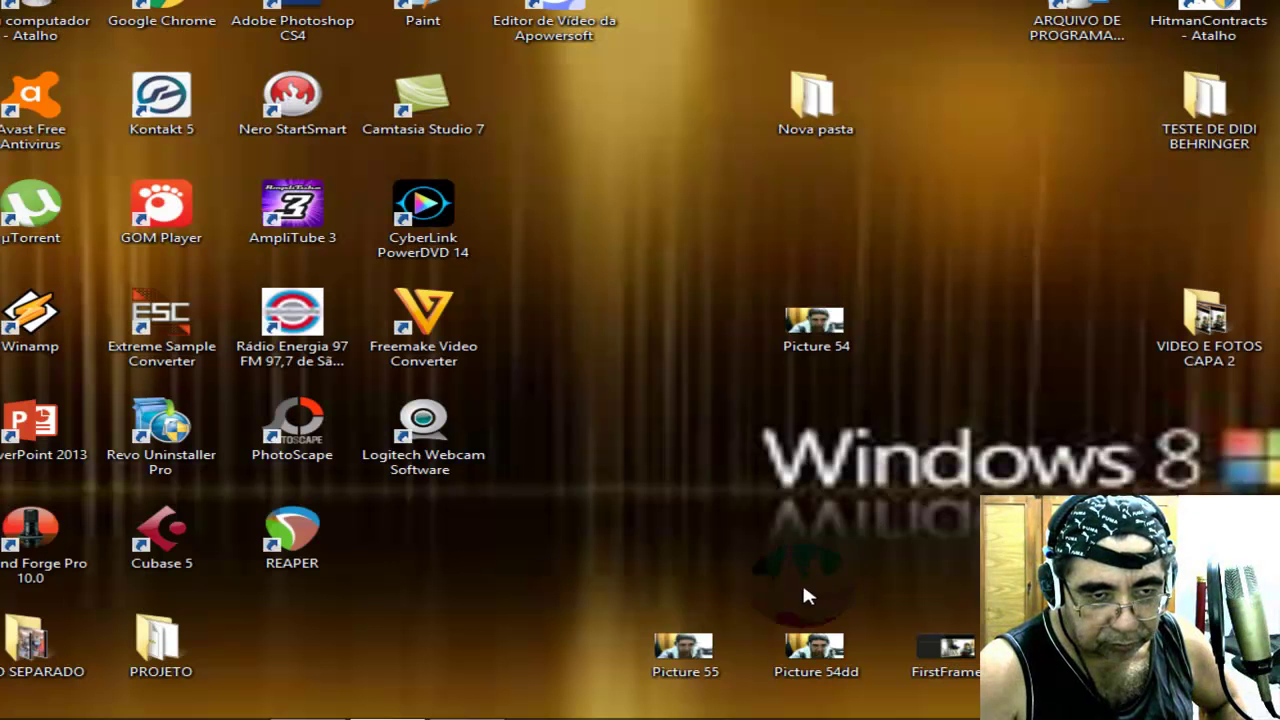
double_click(690, 648)
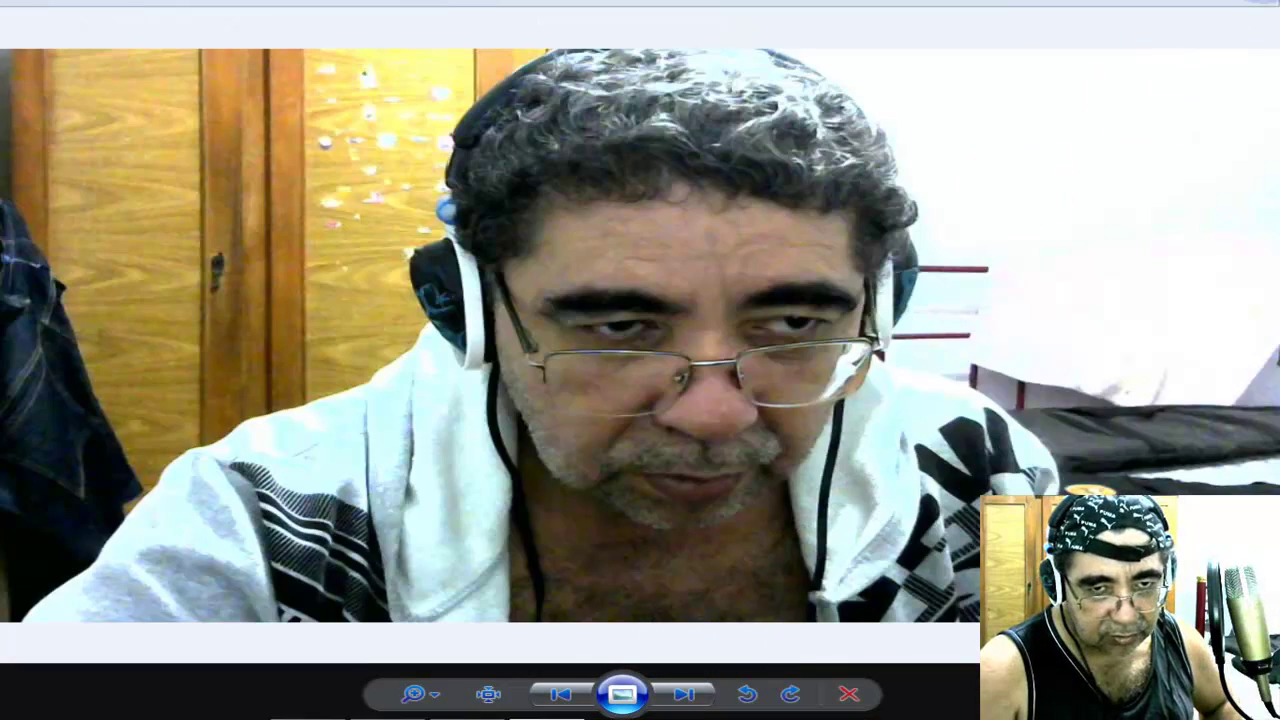
click(1258, 6)
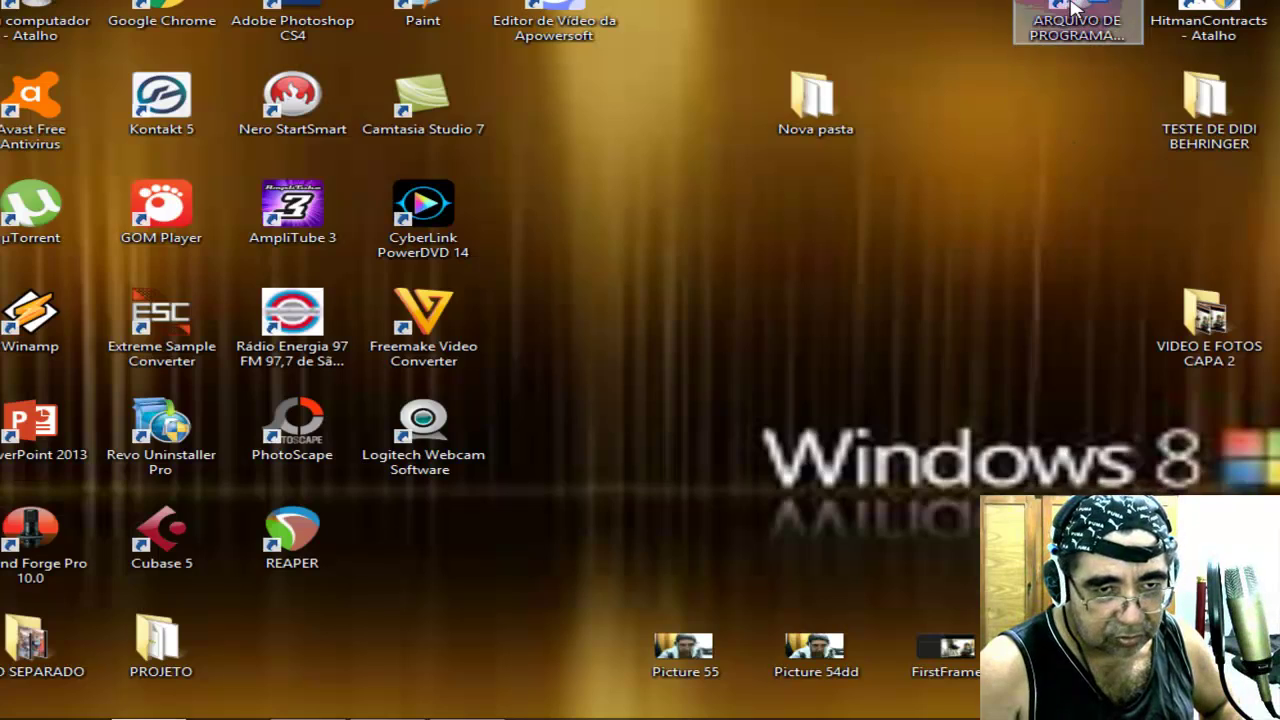
double_click(1072, 8)
click(1148, 192)
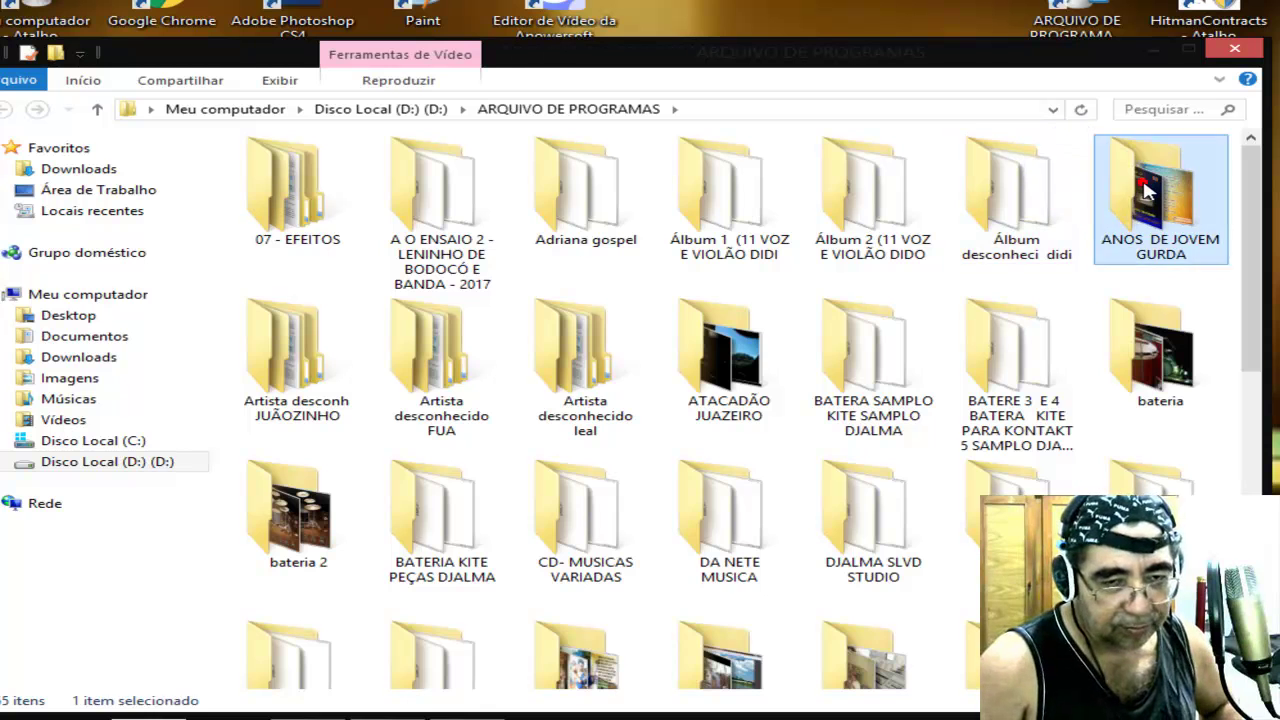
double_click(1148, 192)
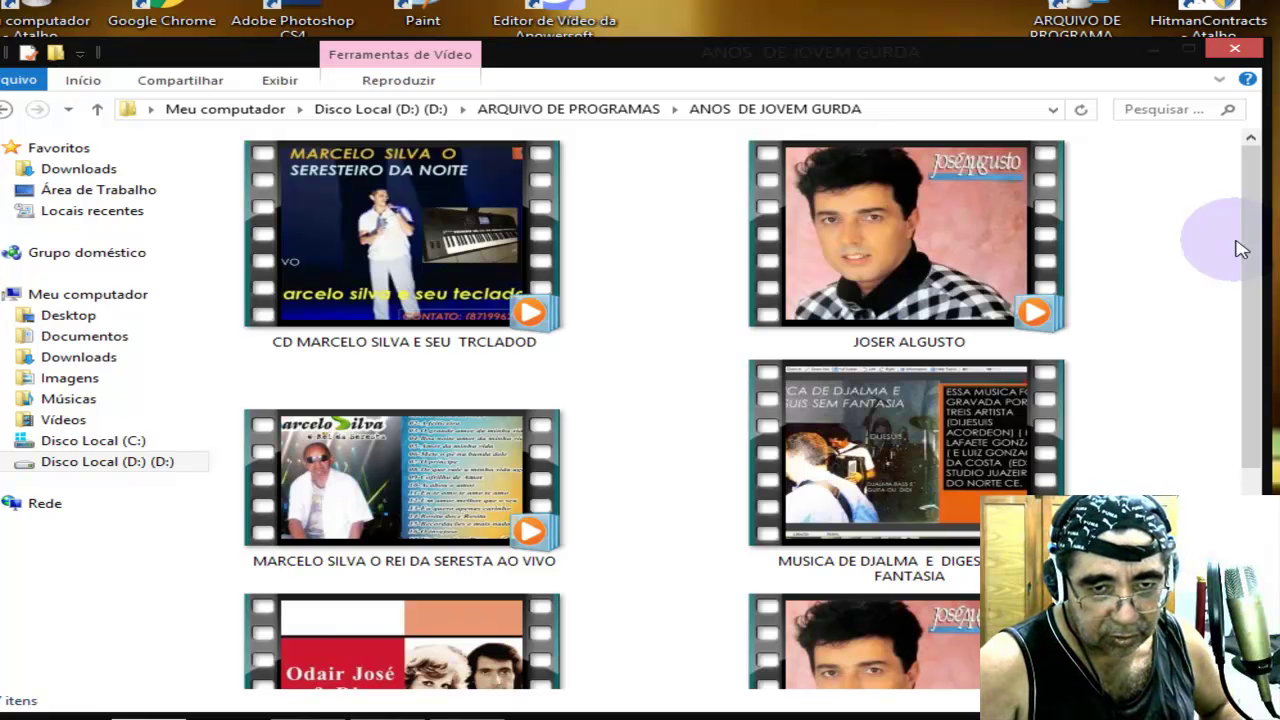
drag(980, 63, 985, 2)
scroll(1232, 253, down, 3)
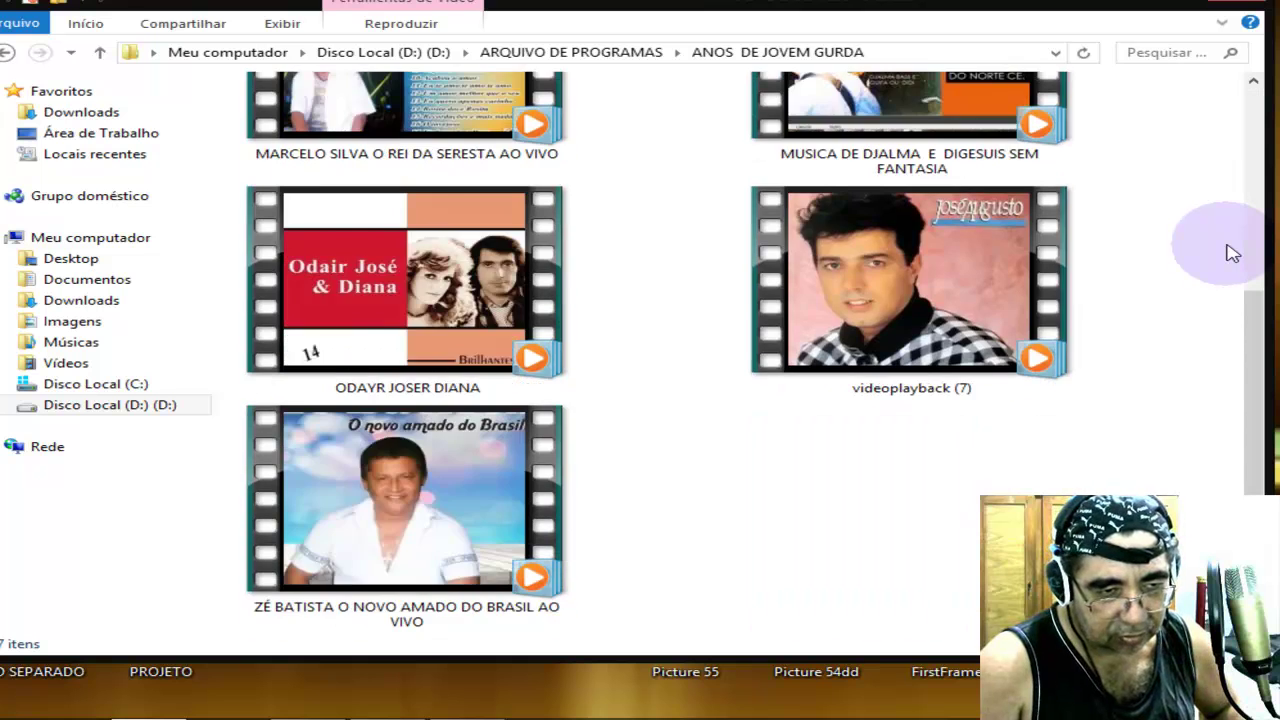
scroll(1232, 253, up, 1)
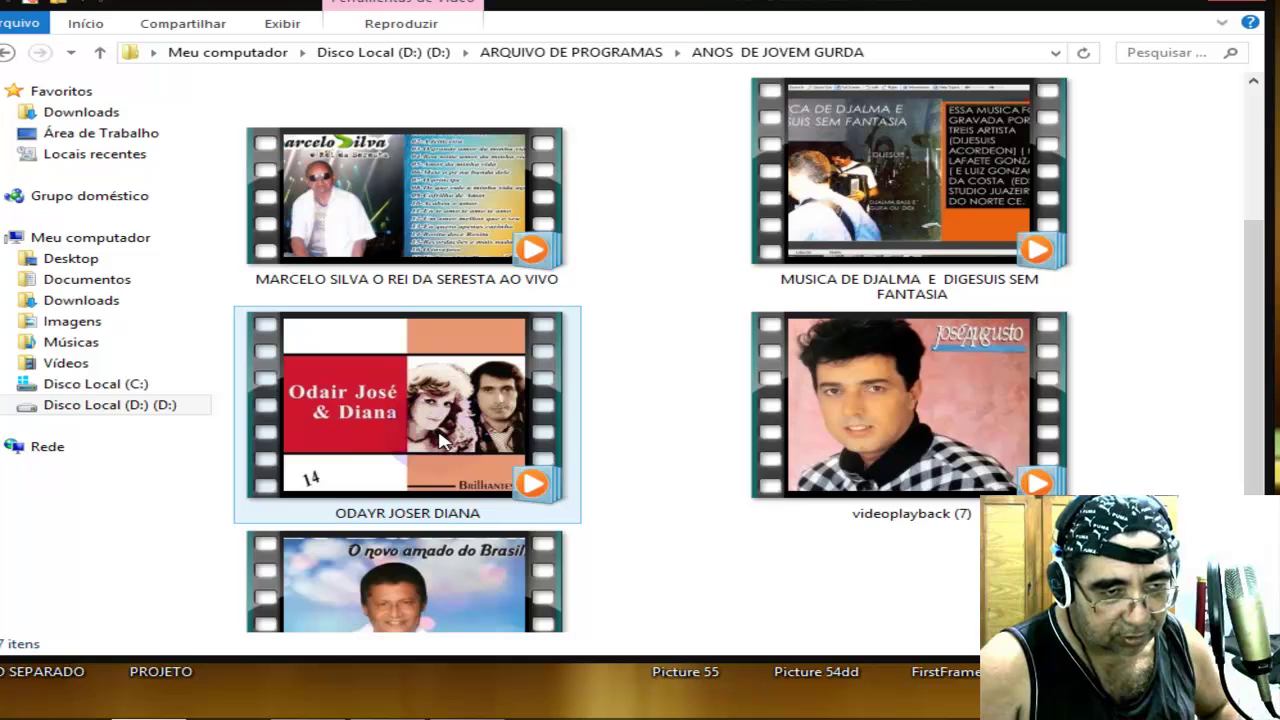
mouse_move(441, 441)
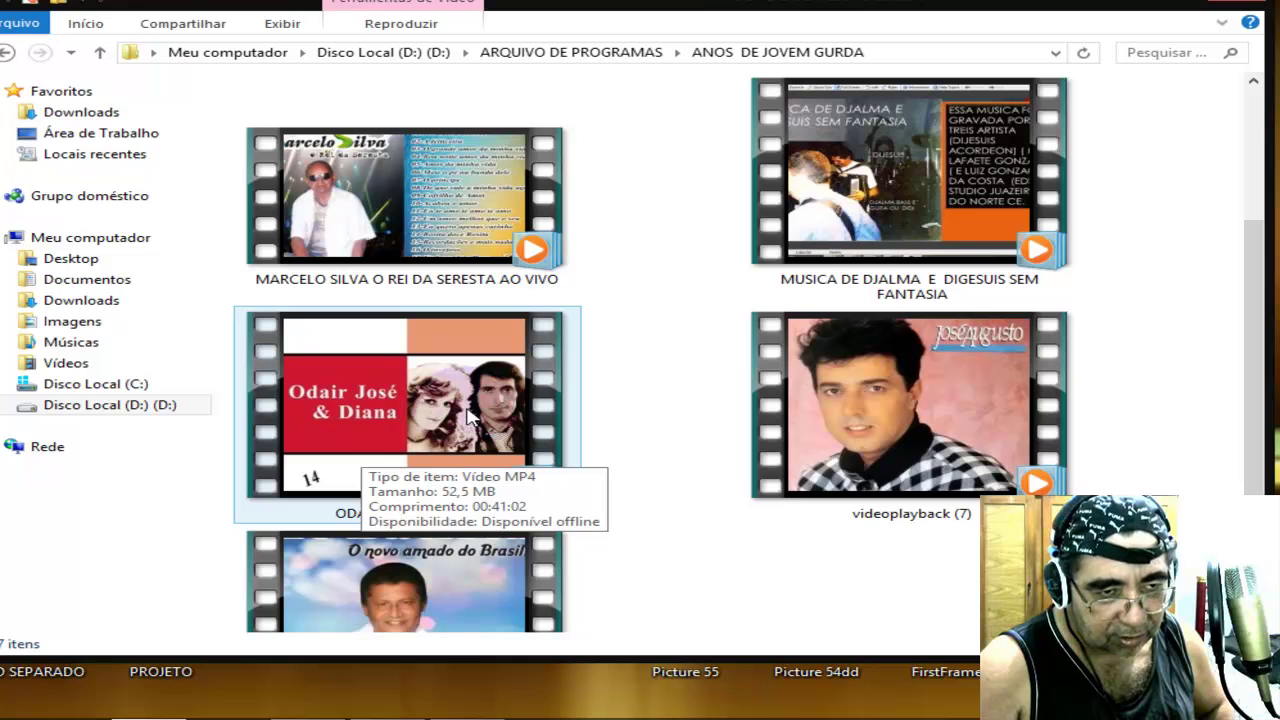
click(470, 418)
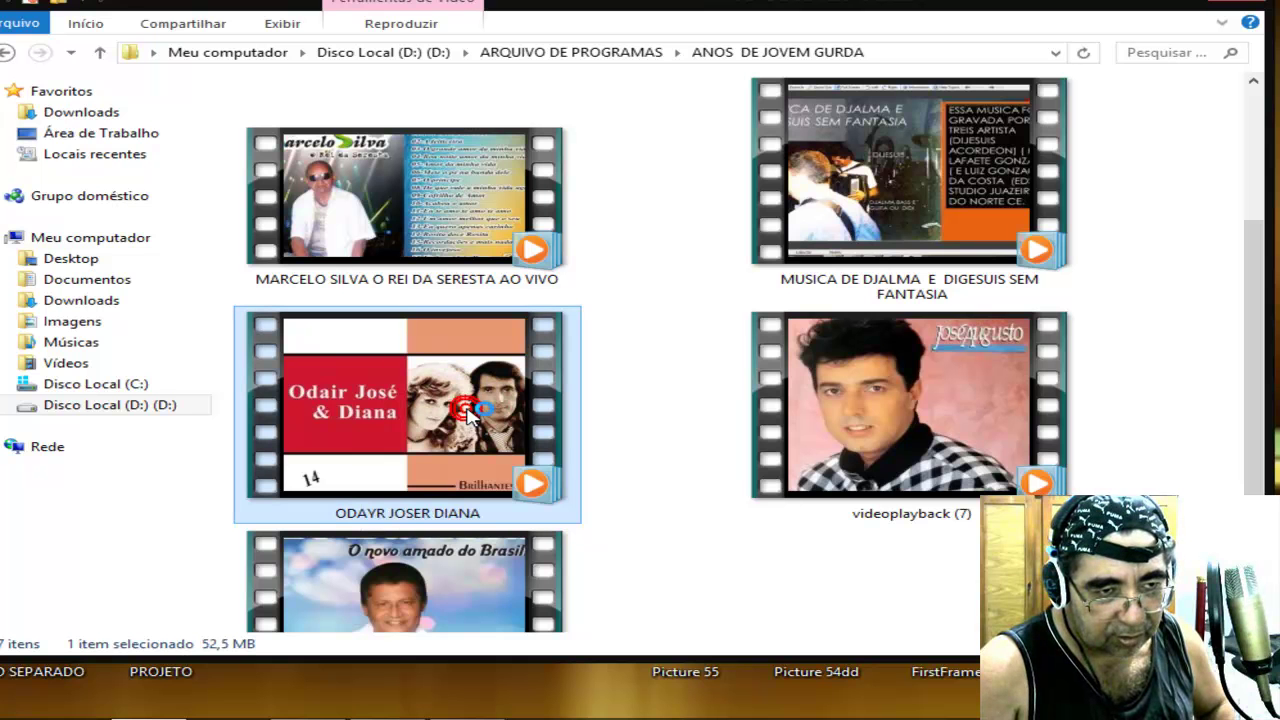
double_click(470, 418)
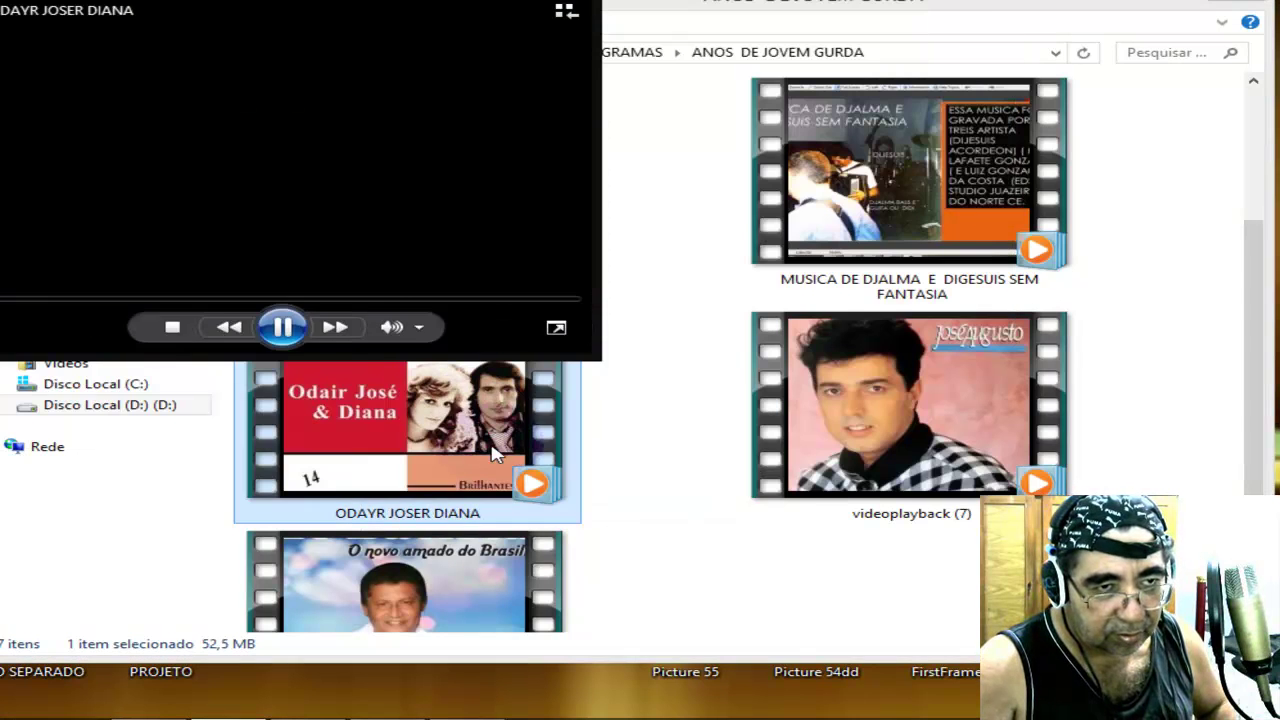
click(278, 330)
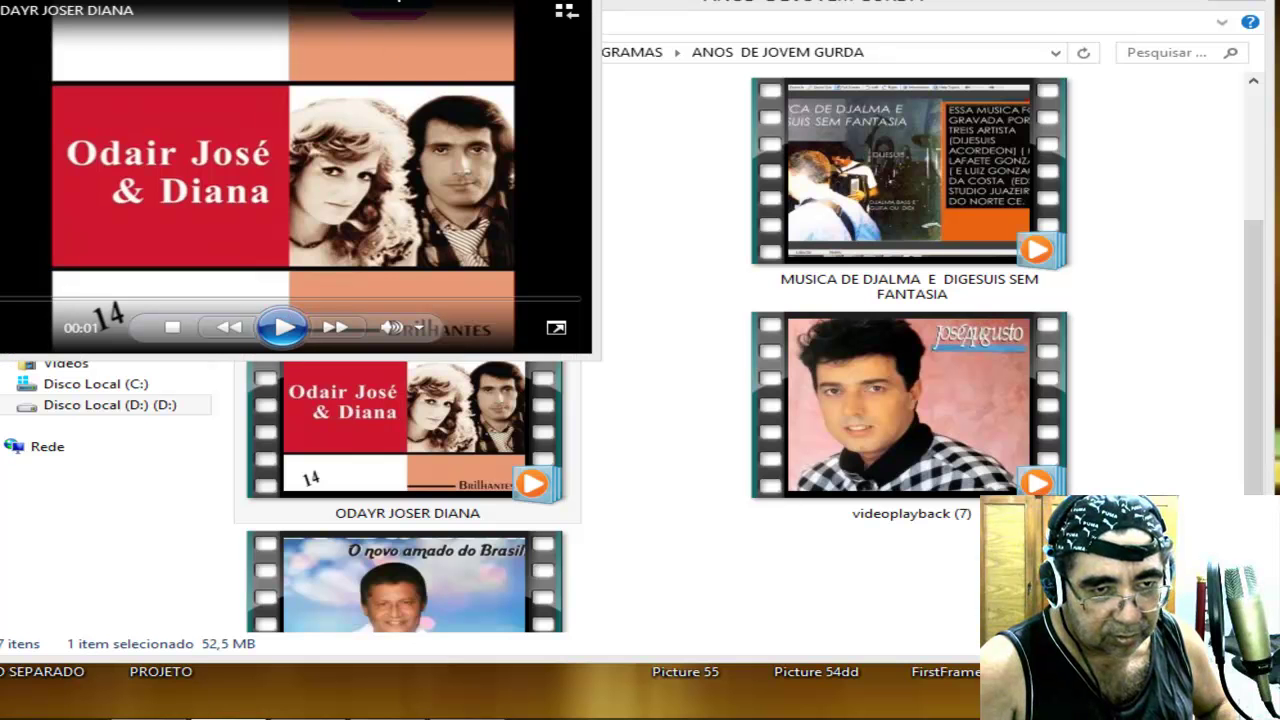
drag(460, 3, 803, 102)
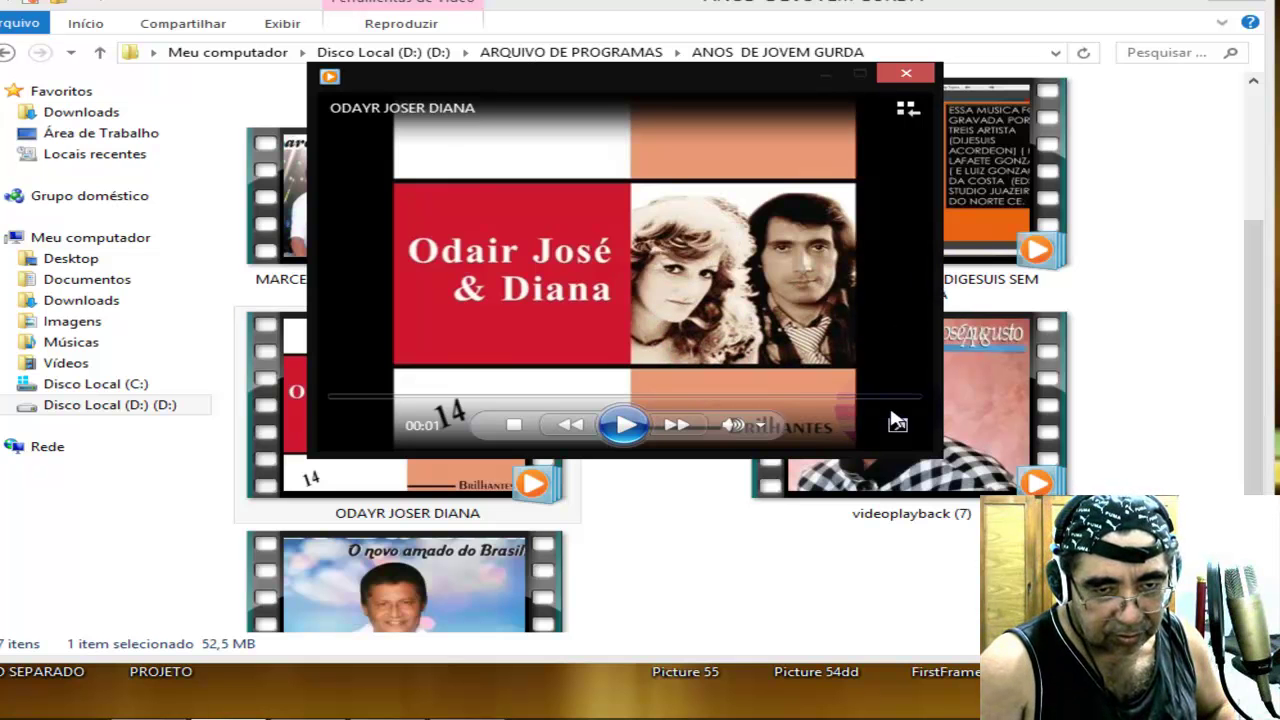
click(897, 425)
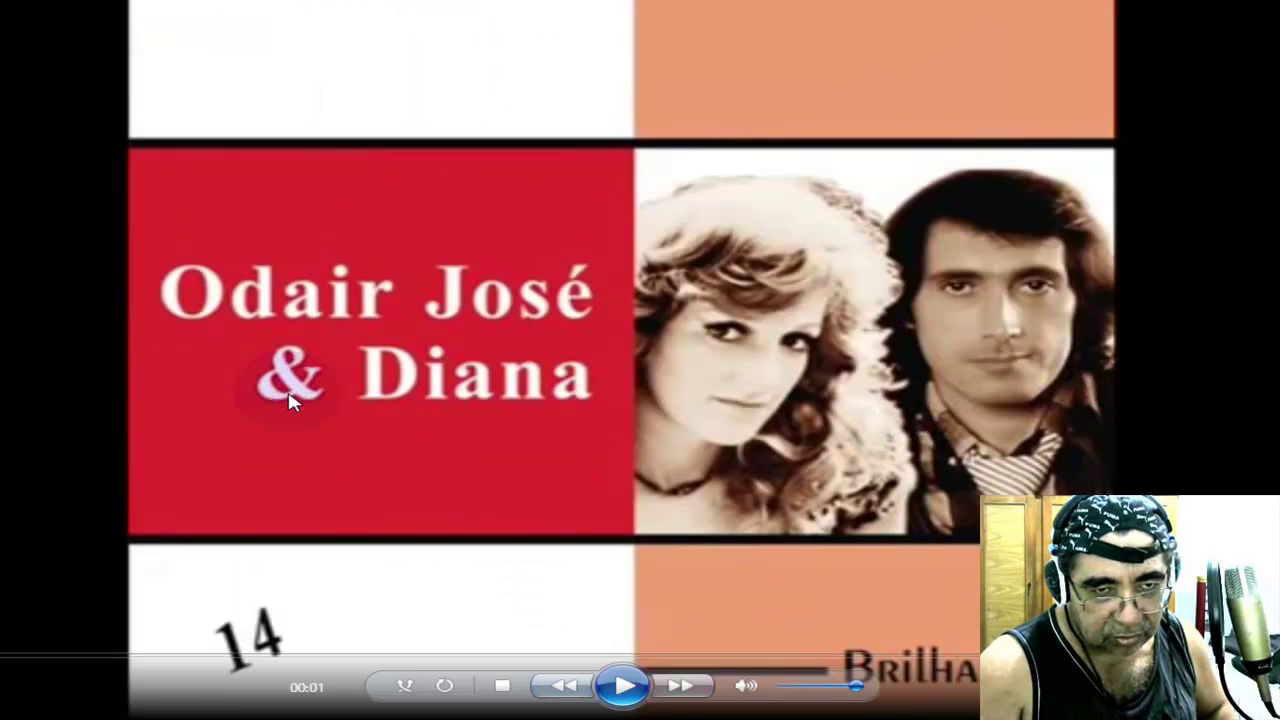
key(Escape)
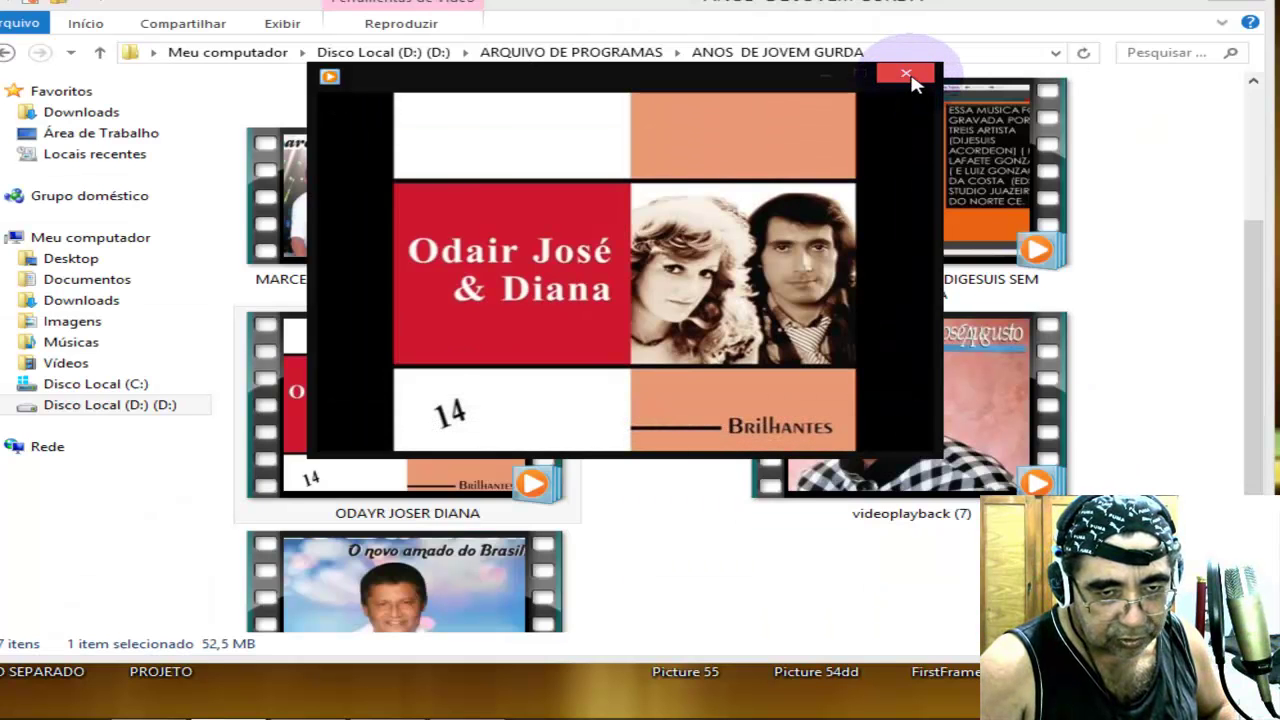
click(907, 76)
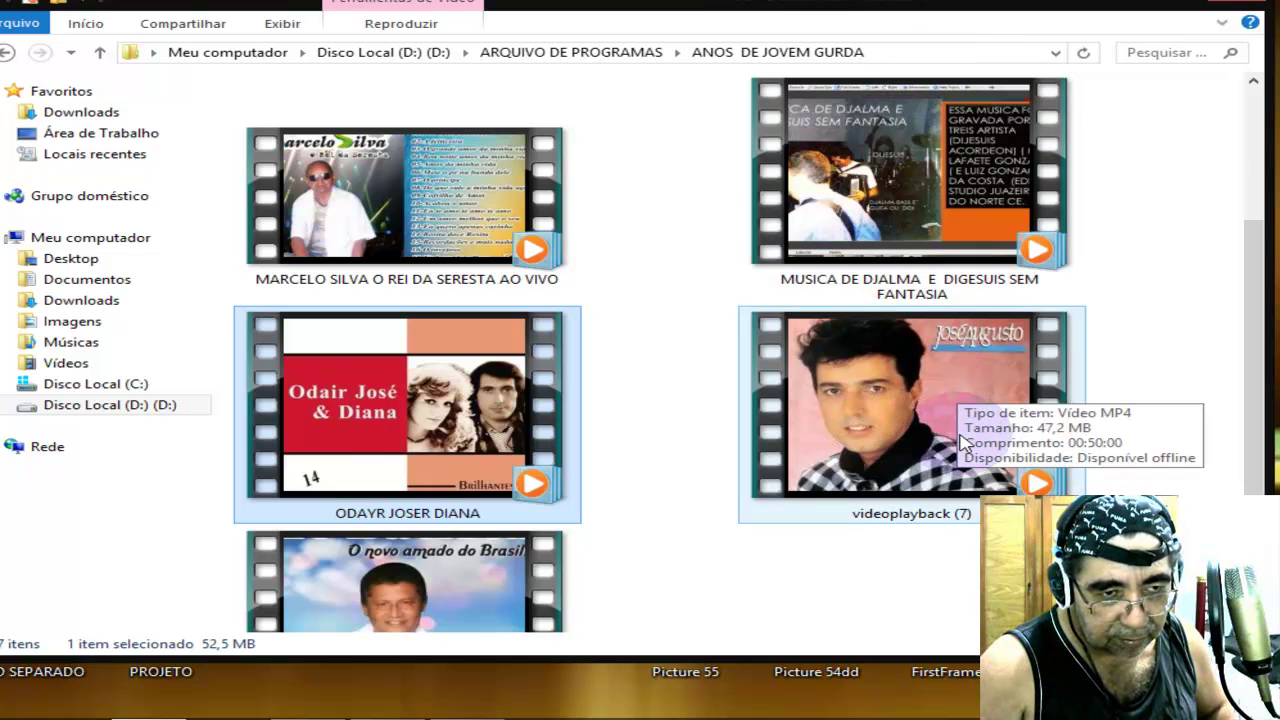
click(494, 581)
double_click(494, 581)
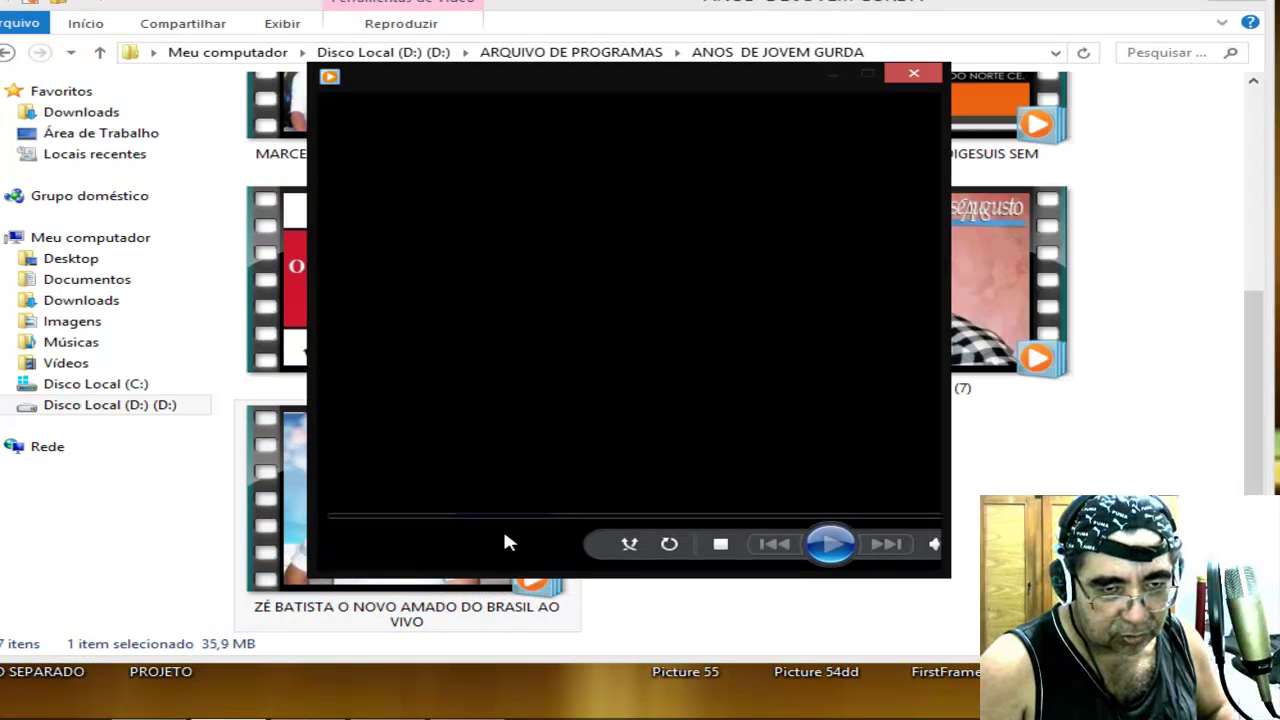
click(640, 548)
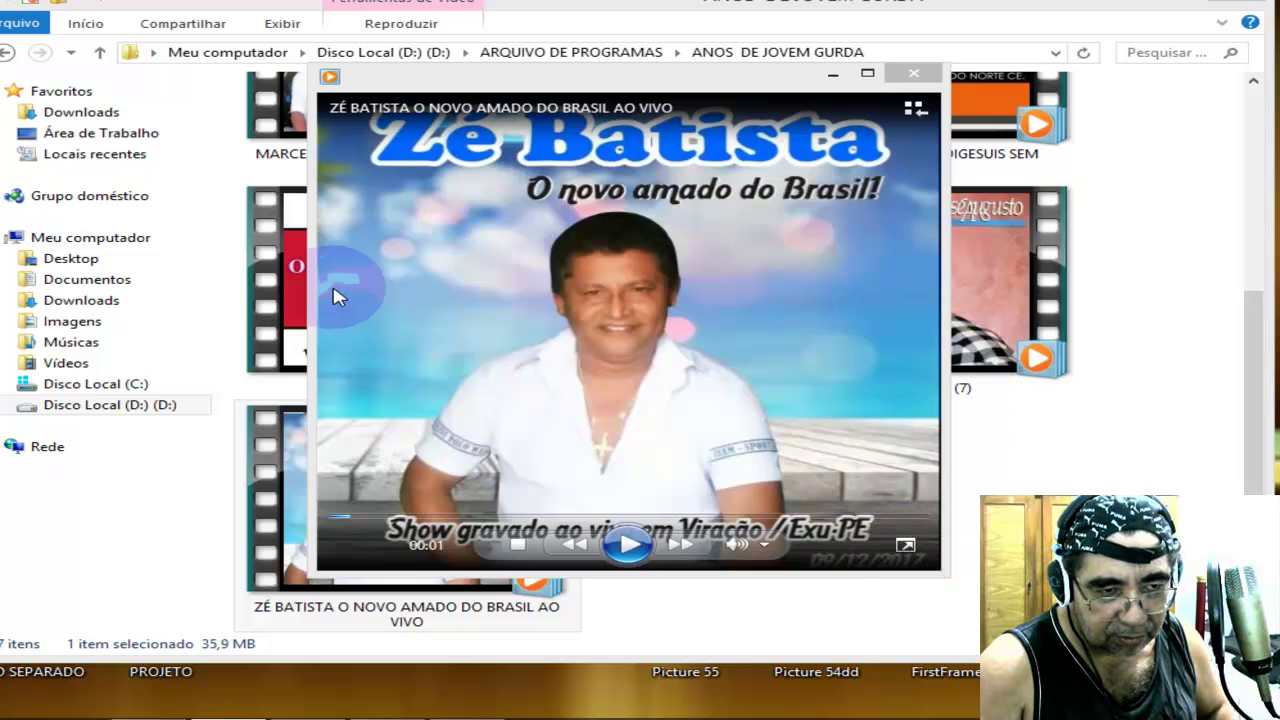
click(905, 544)
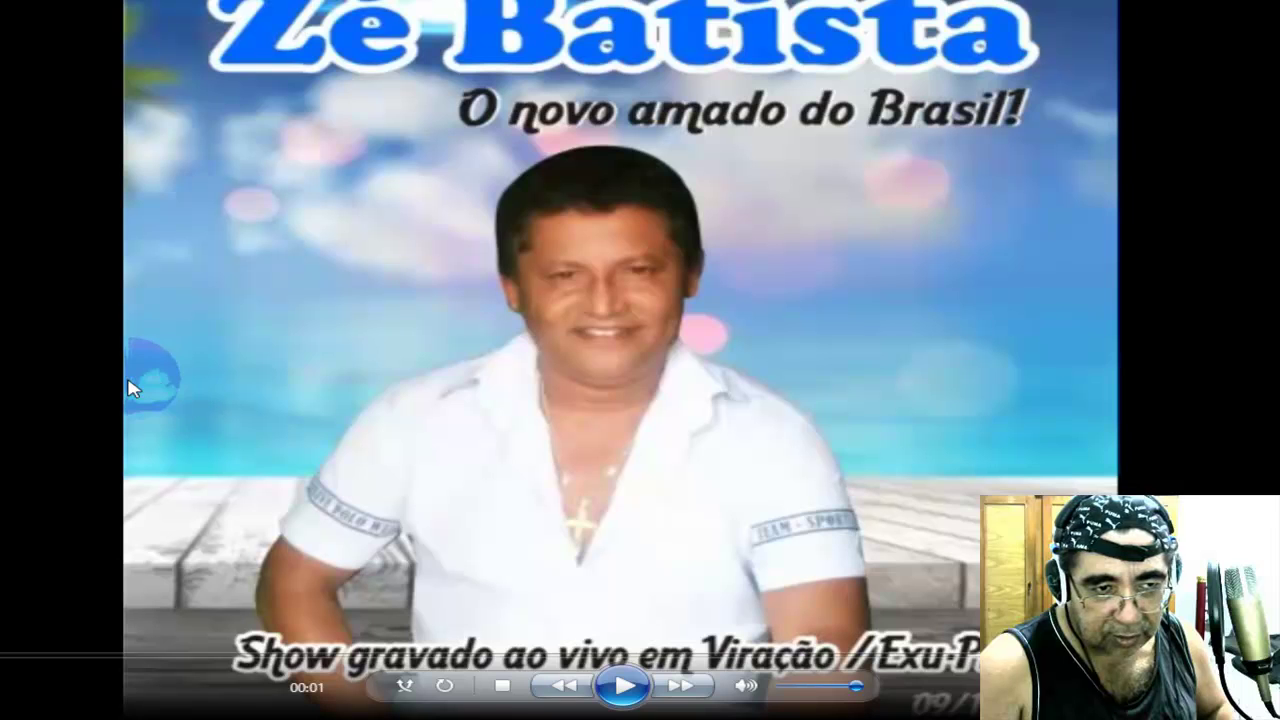
Play the CD Marcelo Silva keyboard video full screen in Media Player, then close it.
click(1262, 8)
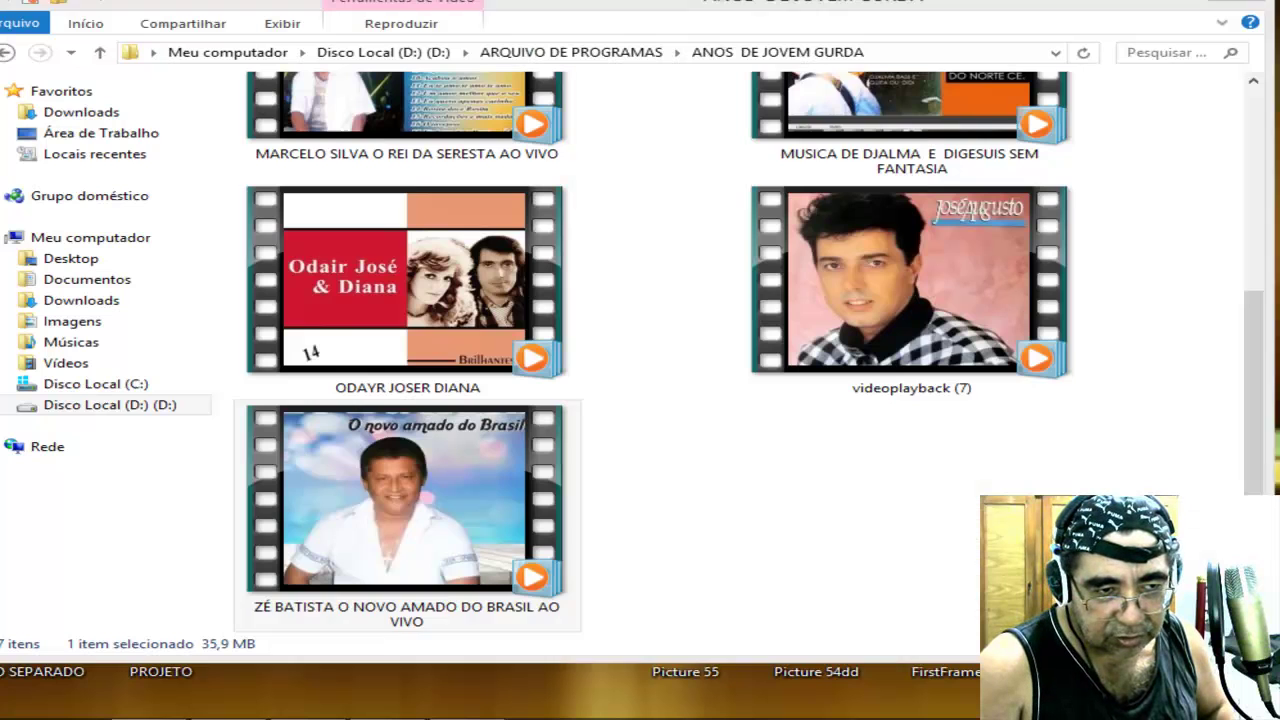
scroll(760, 372, up, 3)
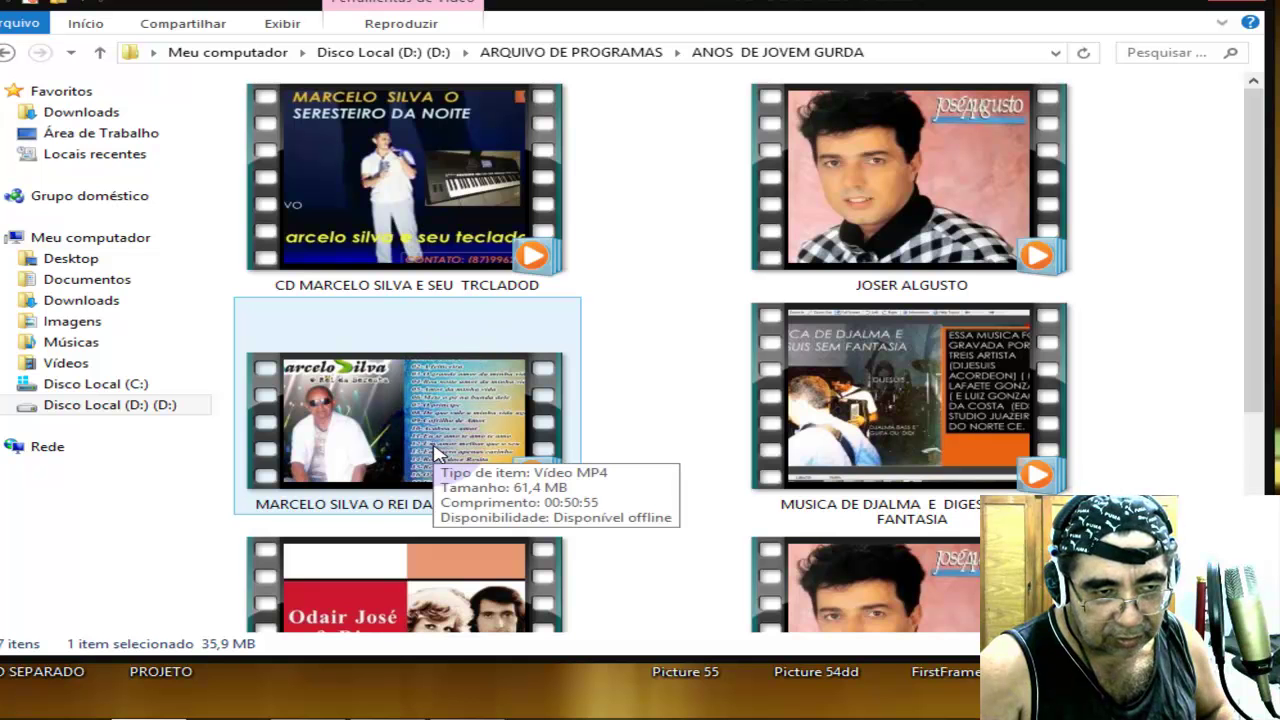
click(418, 198)
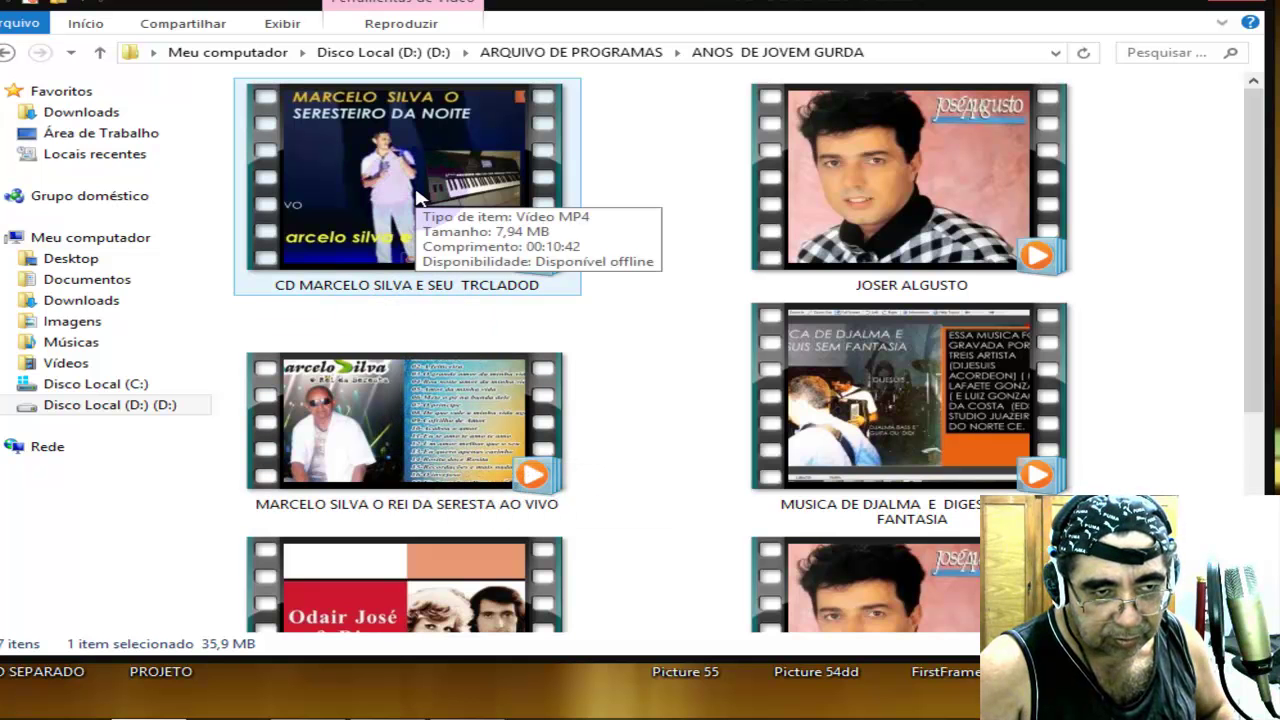
click(429, 226)
double_click(433, 228)
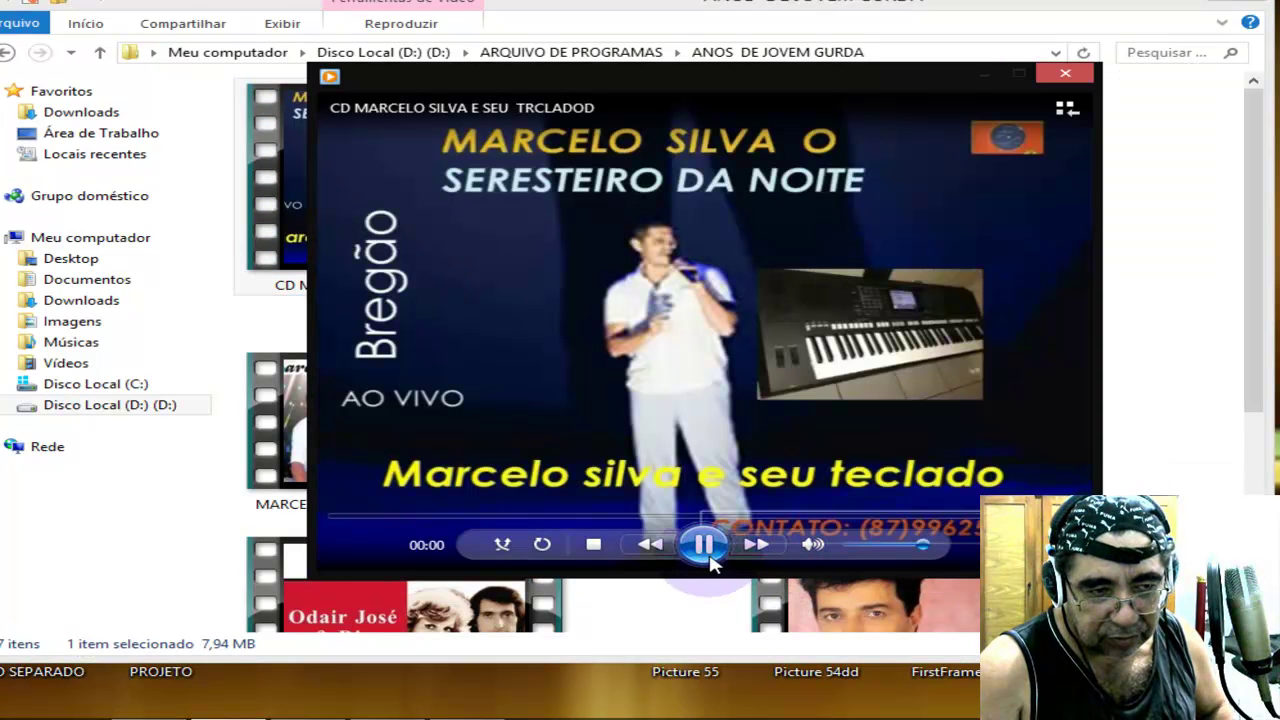
click(705, 548)
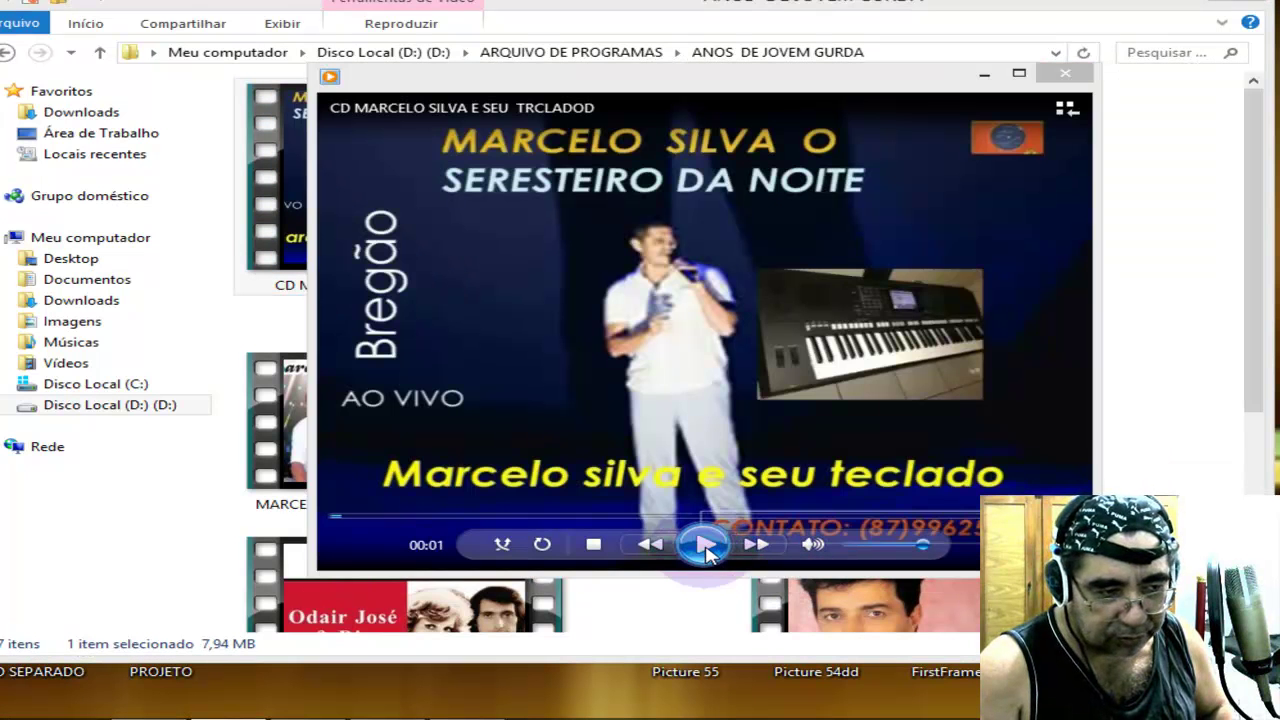
key(alt+Return)
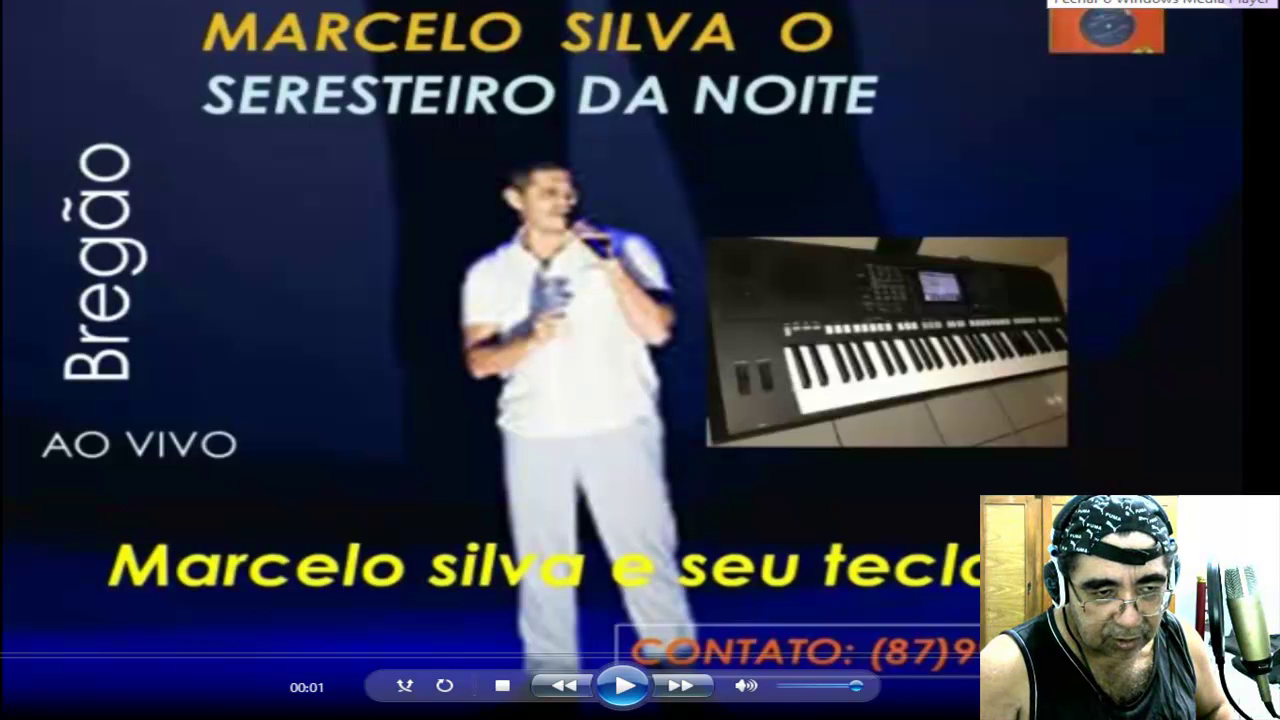
click(1262, 8)
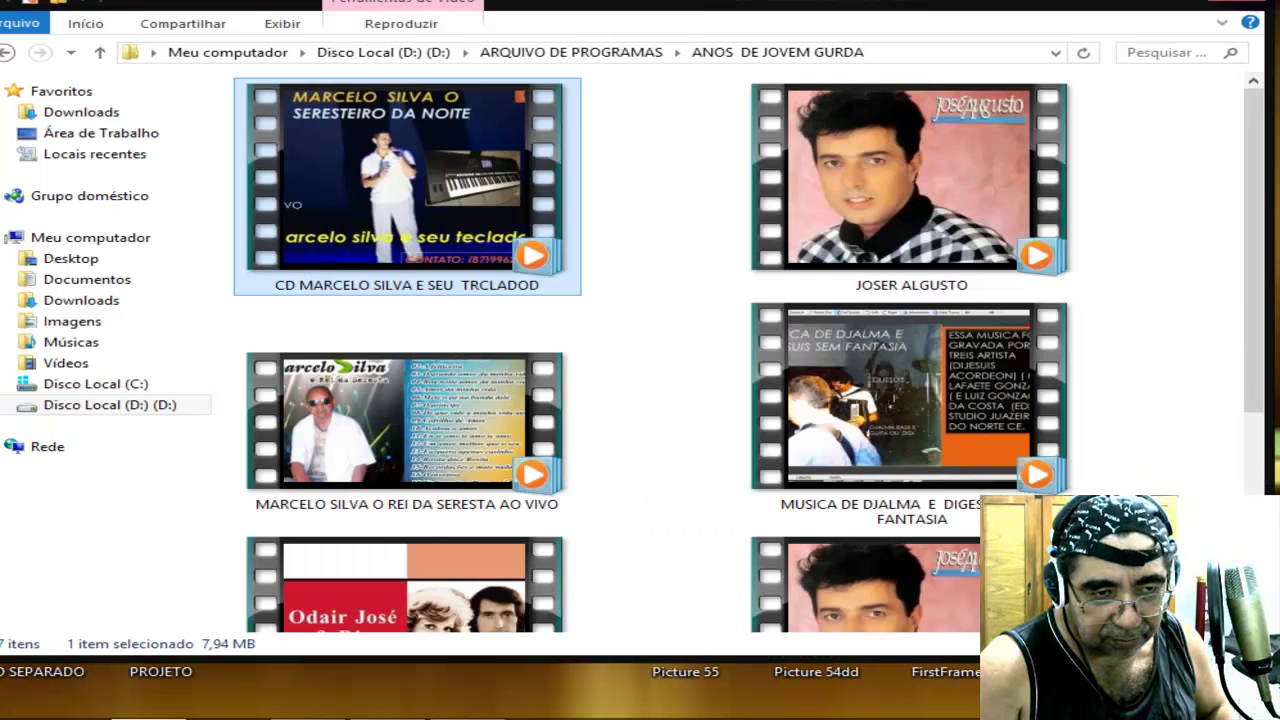
Play MARCELO SILVA O REI DA SERESTA AO VIVO, then leave the player and minimize Explorer.
double_click(386, 448)
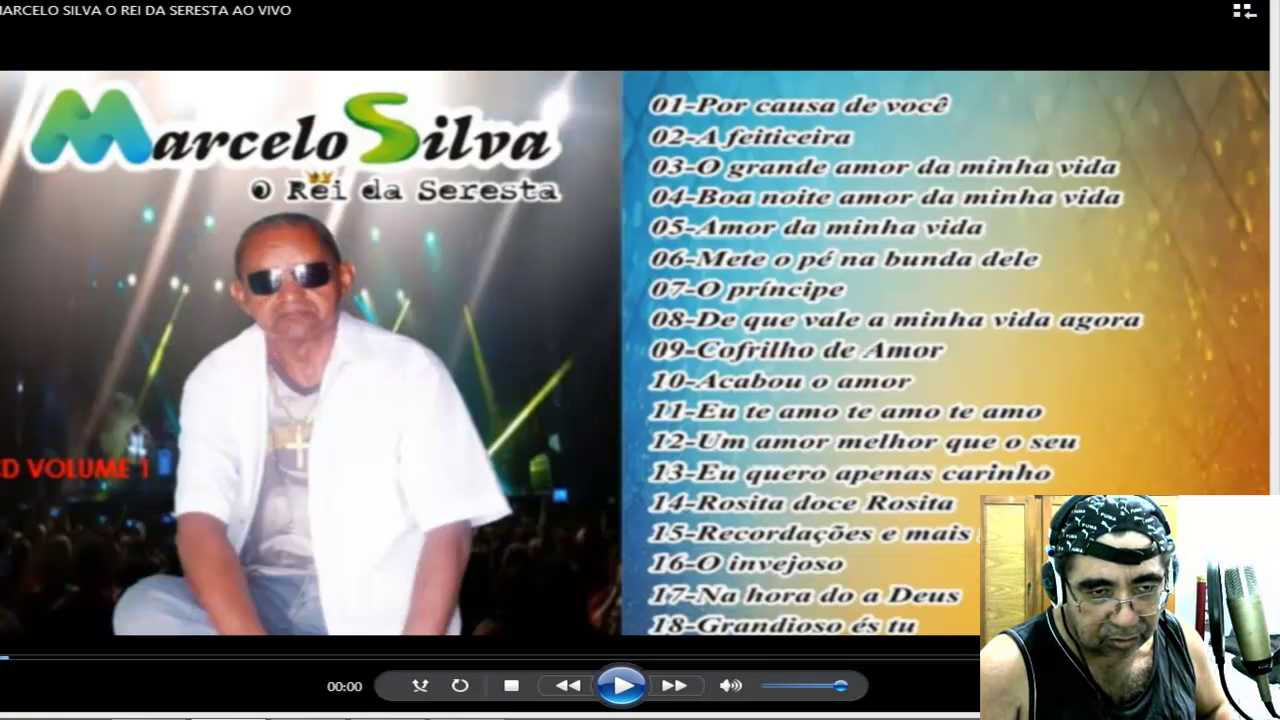
mouse_move(1279, 0)
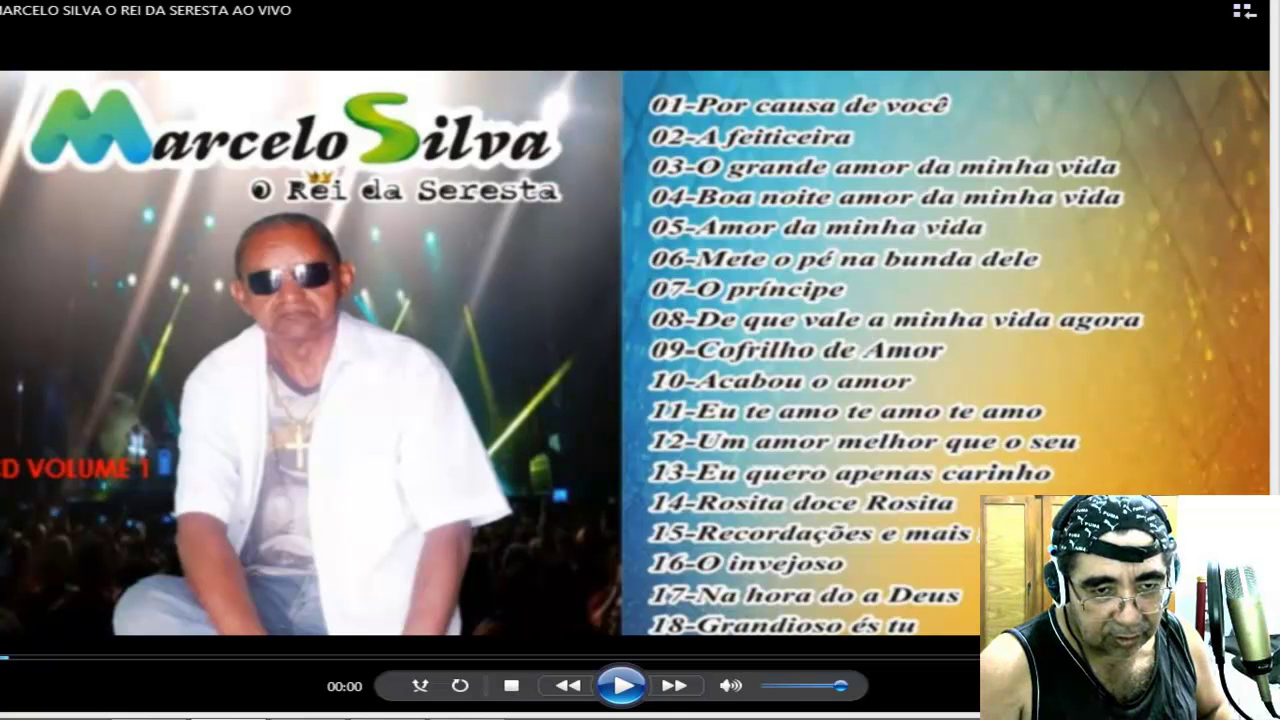
key(alt+Tab)
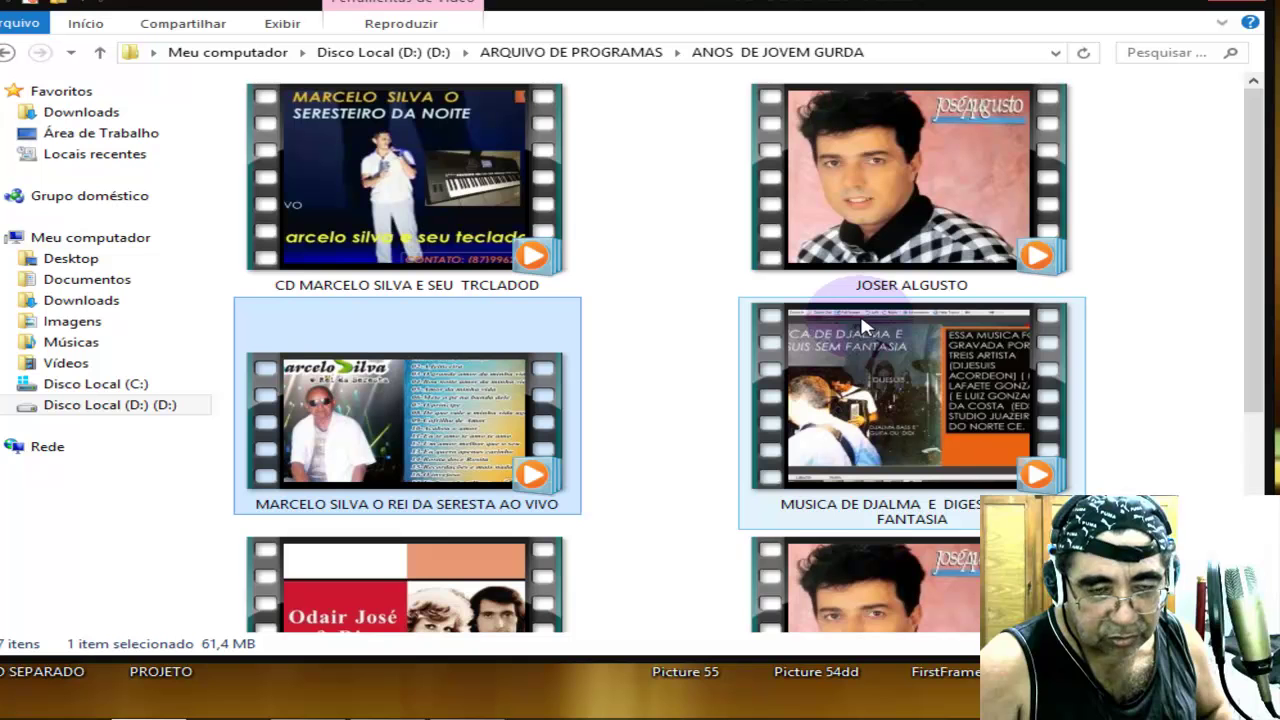
click(1242, 3)
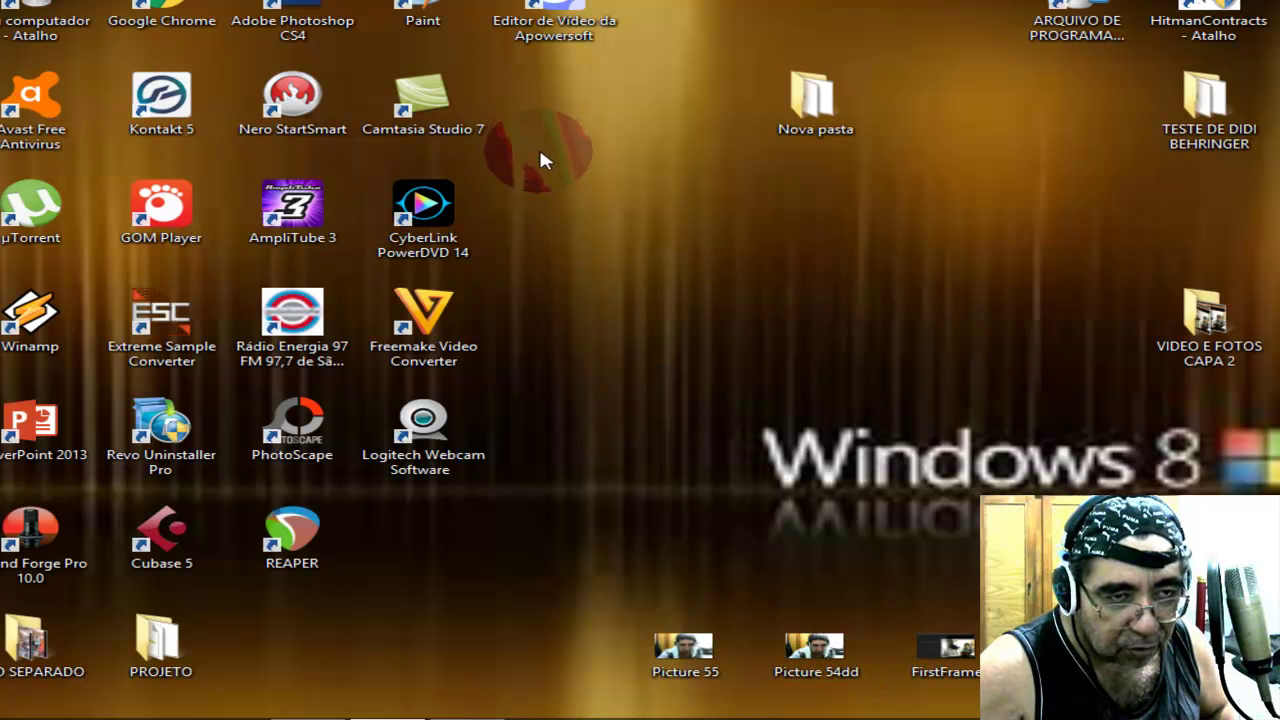
Launch Editor de Vídeo da Apowersoft from its desktop icon.
drag(572, 4, 570, 3)
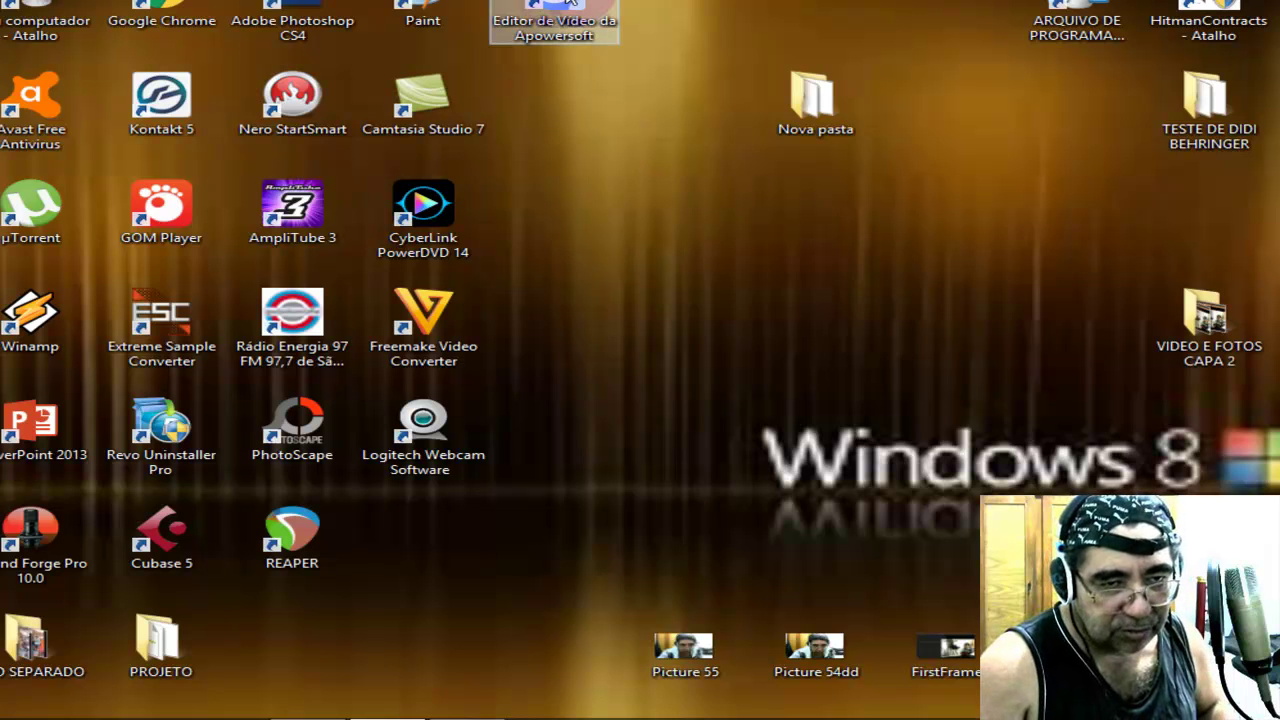
double_click(572, 4)
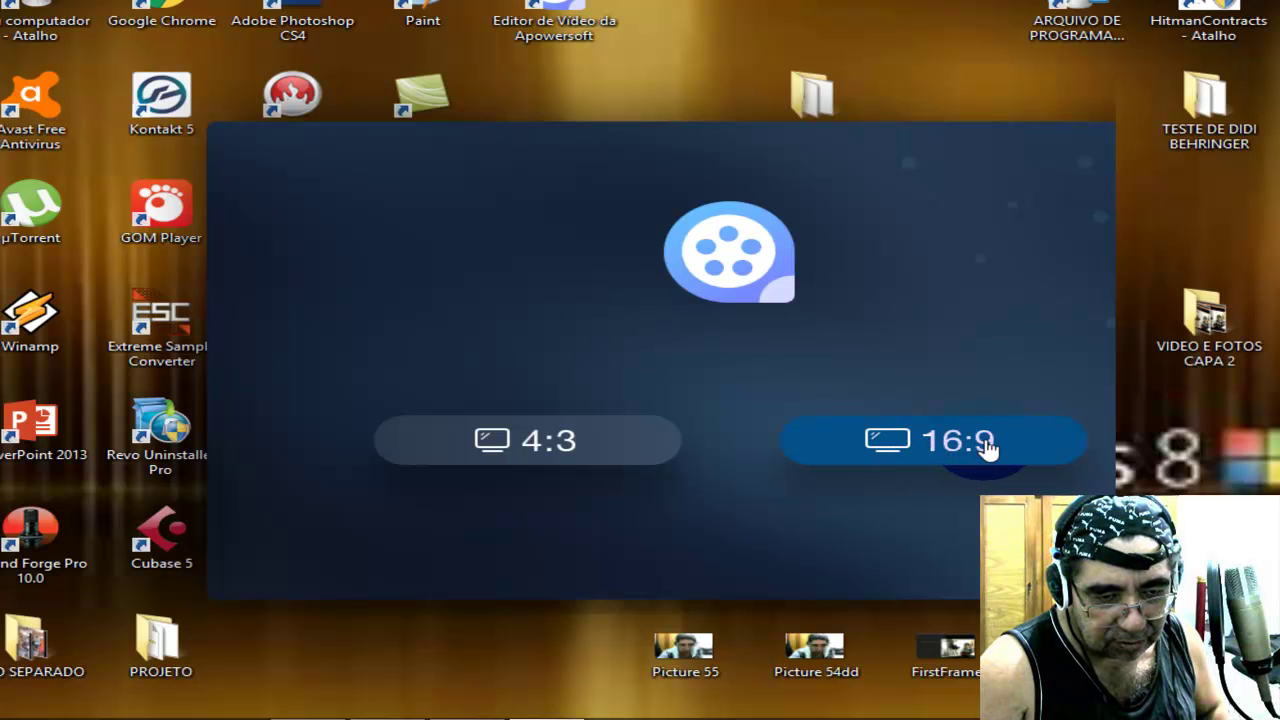
Start a new project in 16:9 widescreen format, cancelling the import file chooser.
click(816, 650)
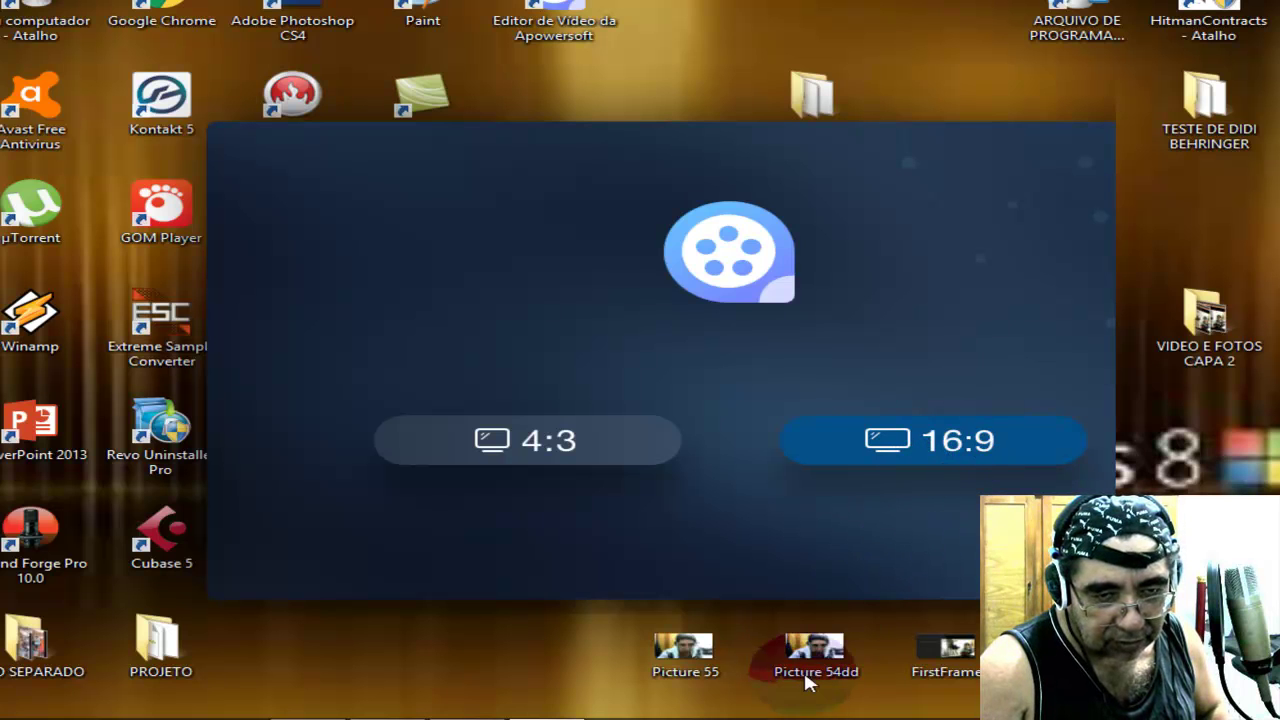
click(966, 445)
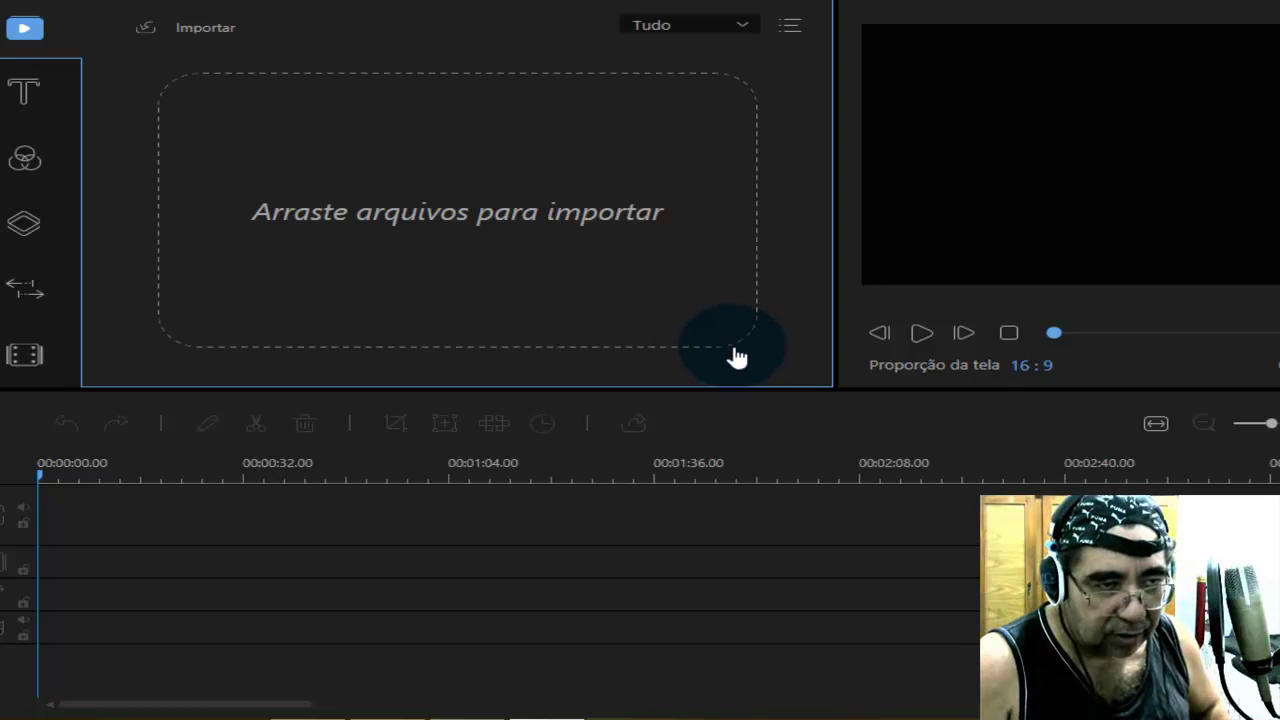
click(201, 30)
key(Escape)
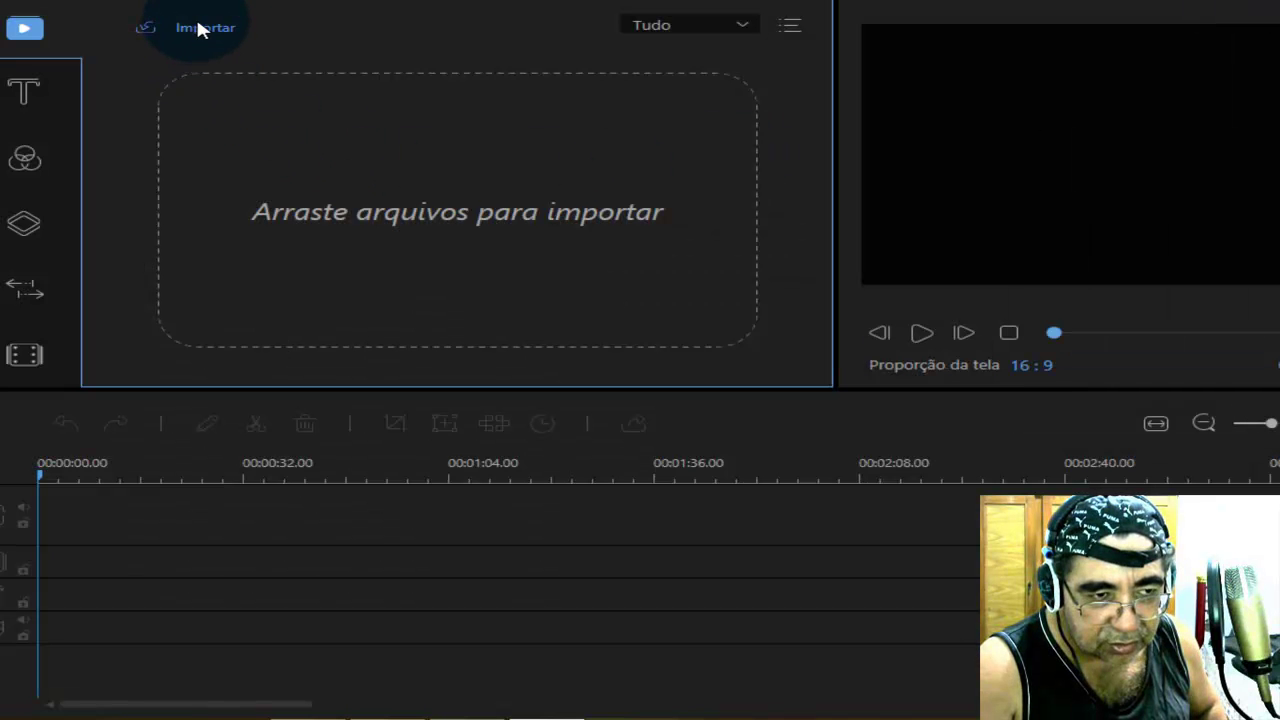
Import Picture 55.jpg into the media library.
mouse_move(197, 28)
click(209, 55)
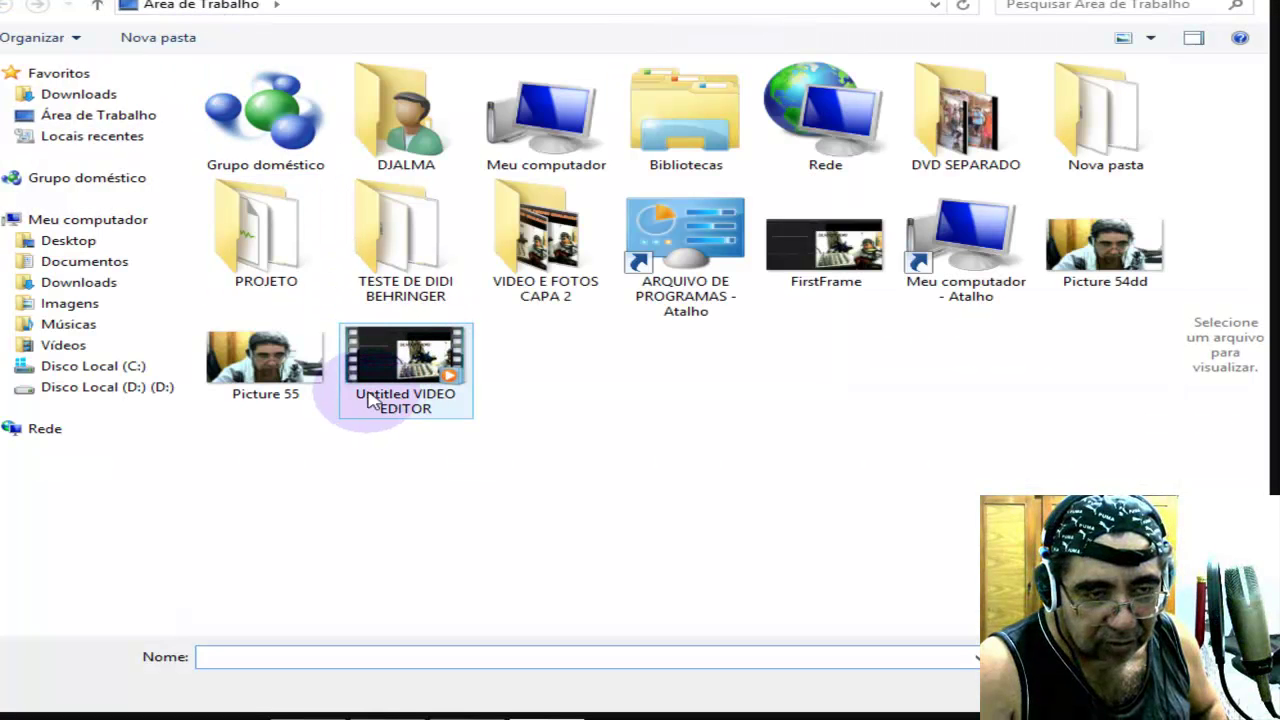
click(305, 375)
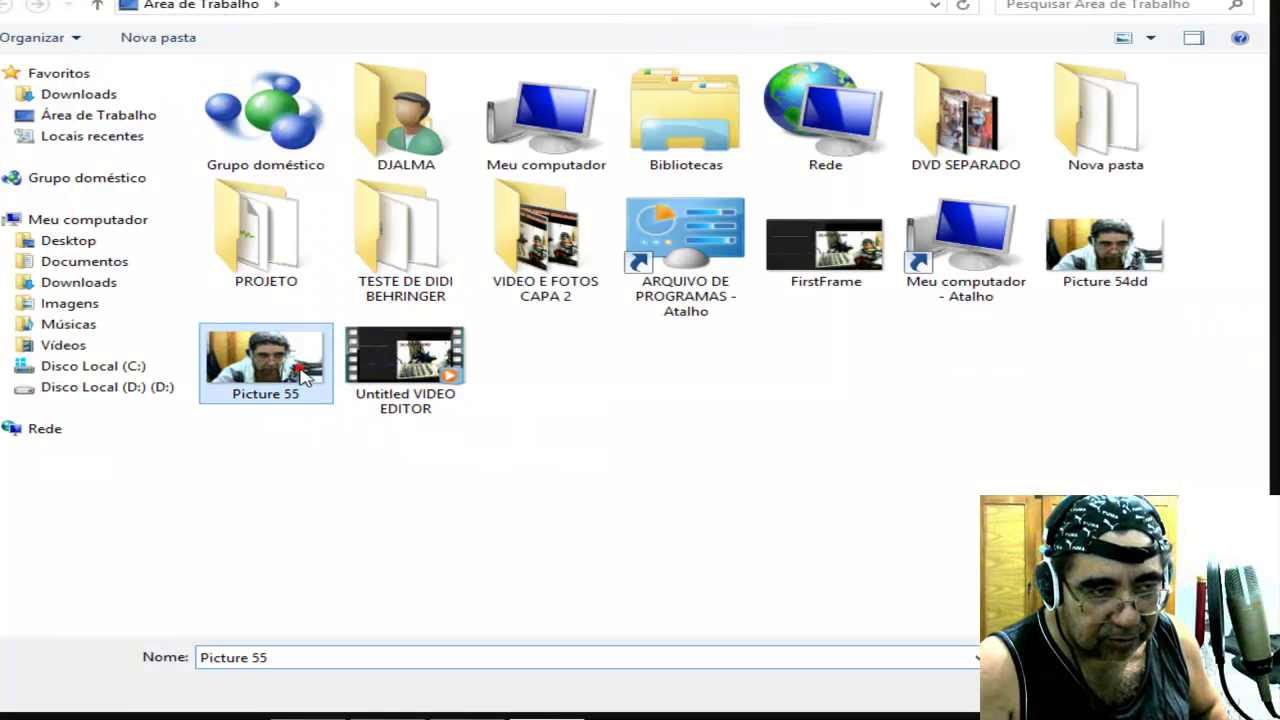
double_click(305, 375)
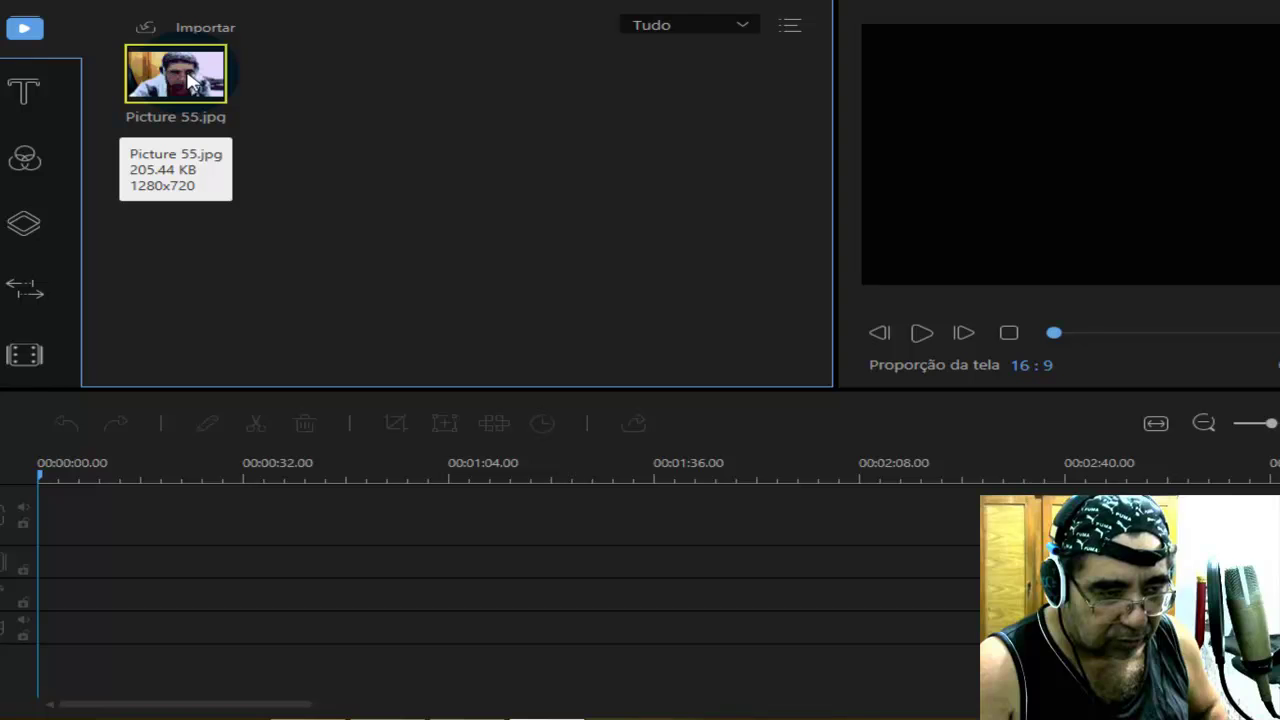
Place Picture 55.jpg at the start of the first track, stretched to about 20 seconds.
drag(190, 84, 60, 524)
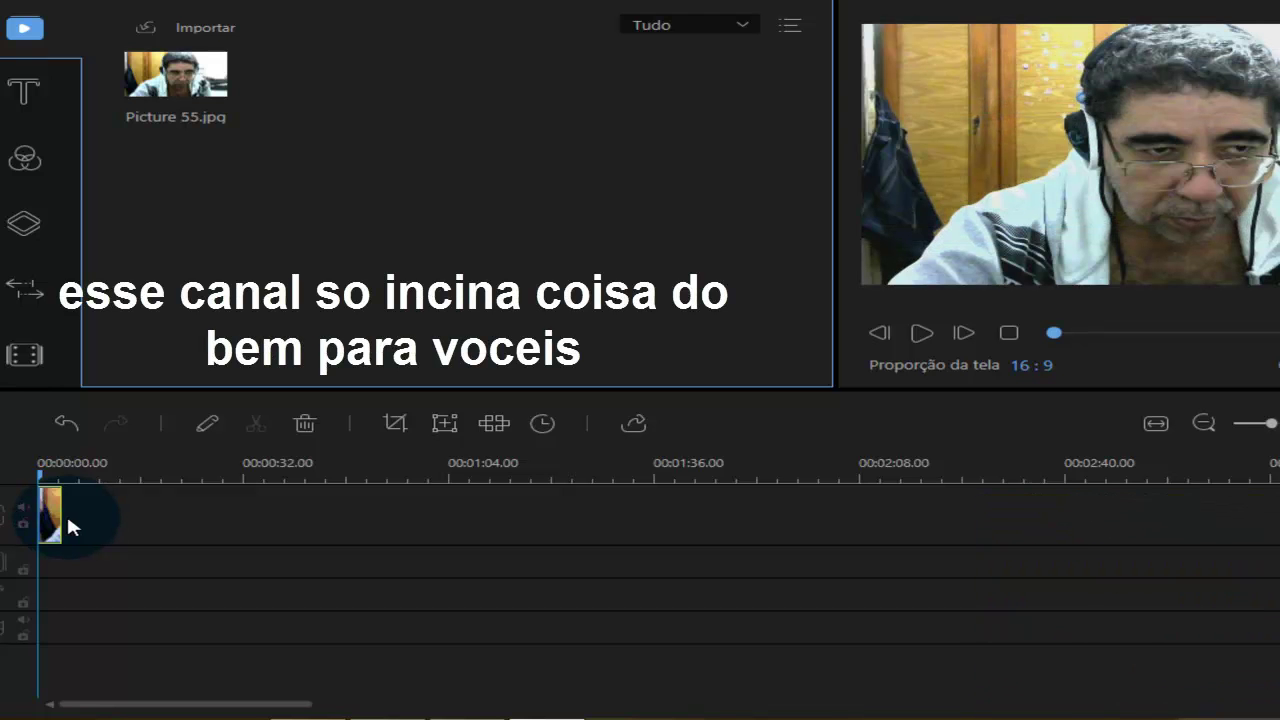
drag(54, 515, 163, 515)
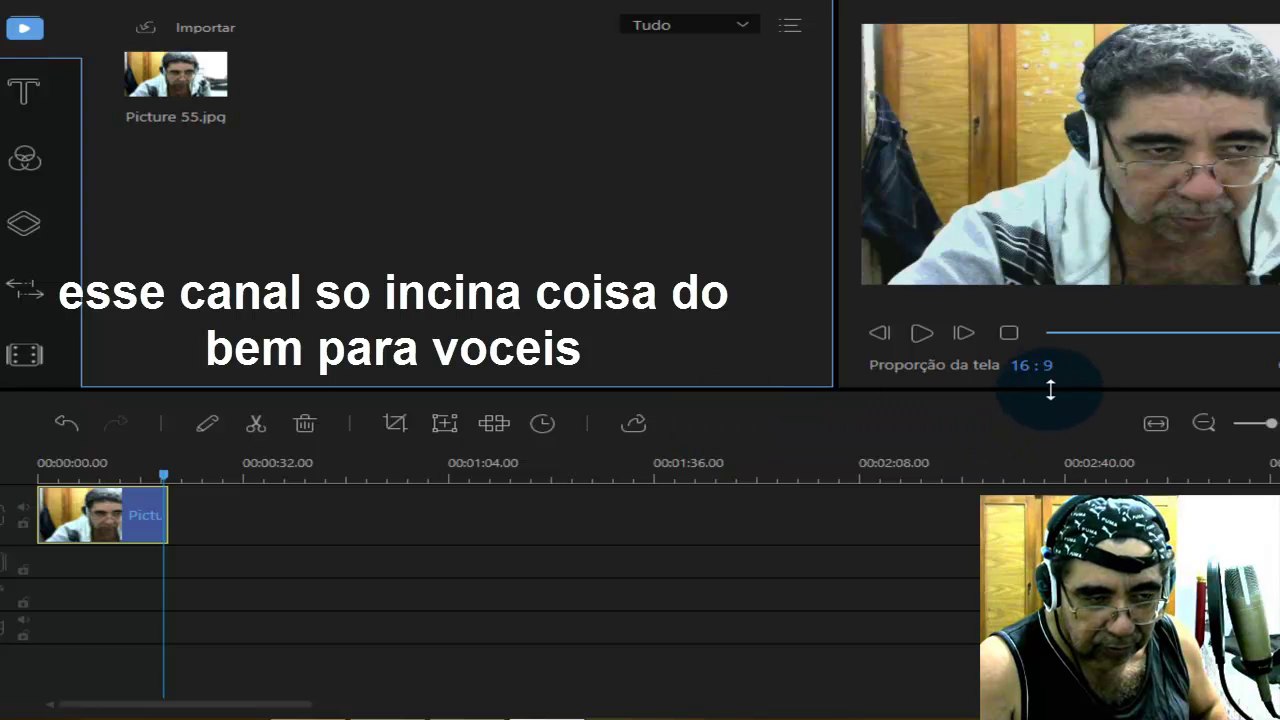
click(1012, 335)
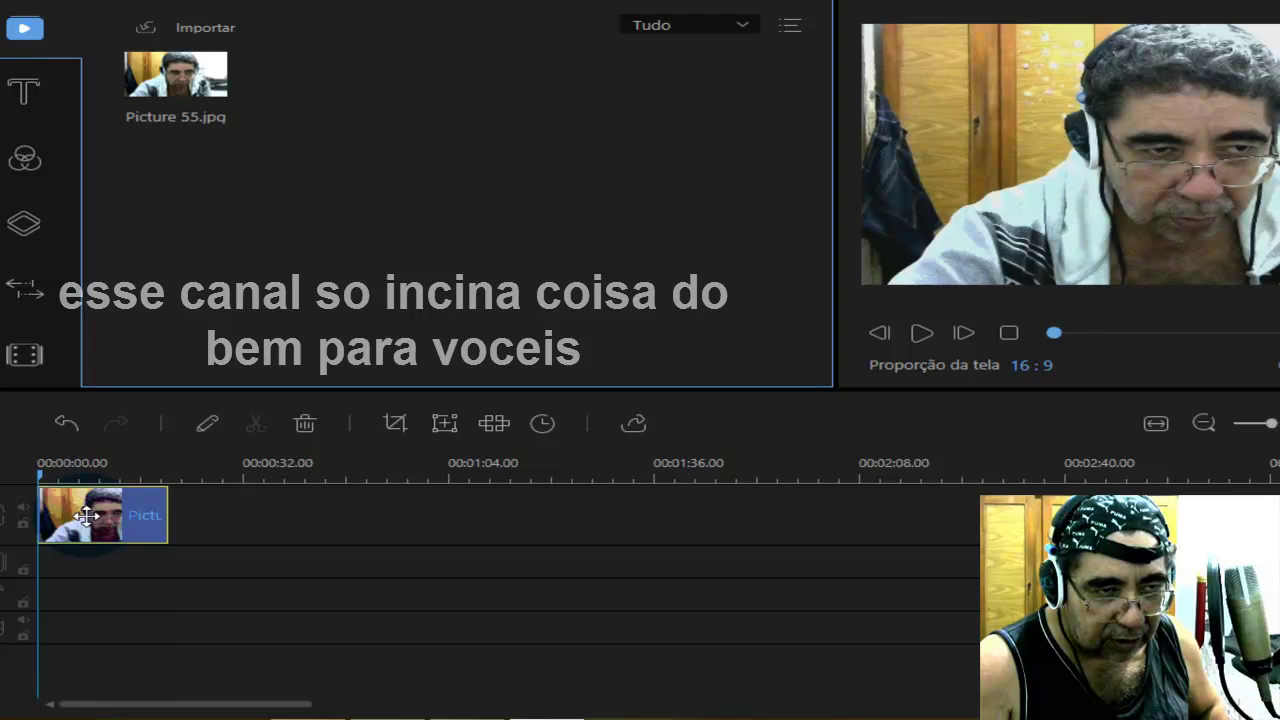
click(226, 32)
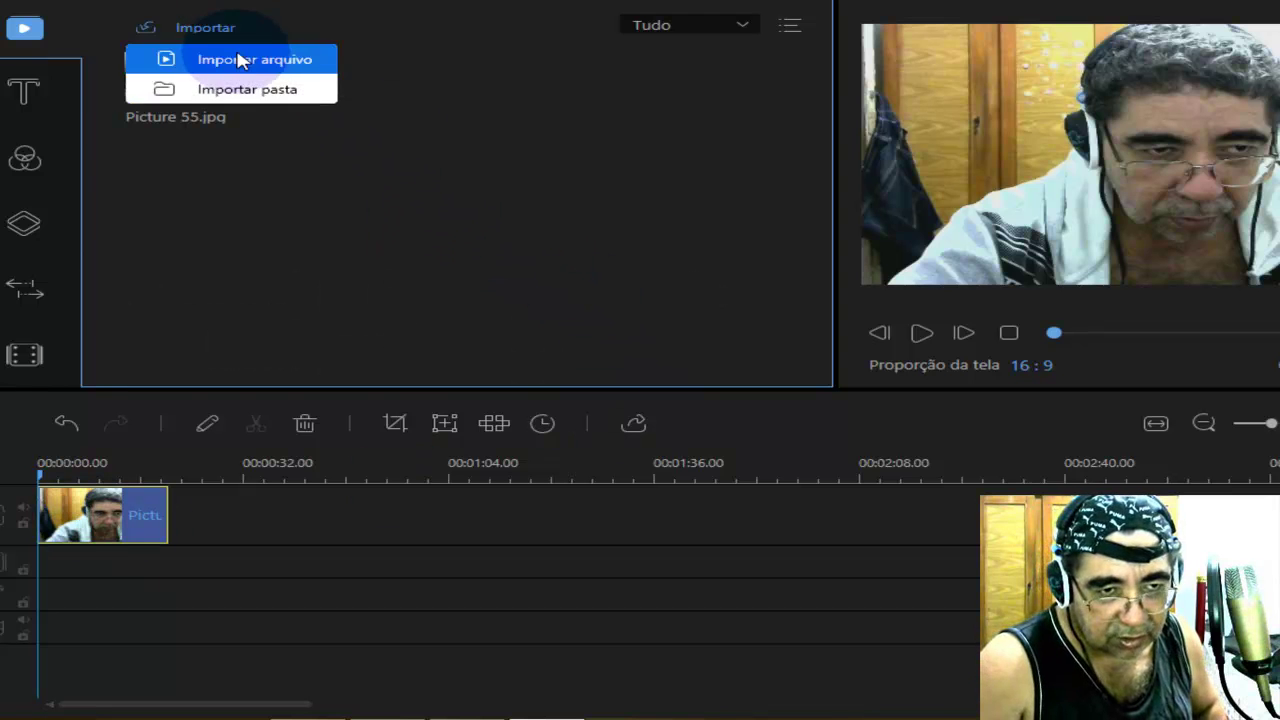
Import 03 Faixa 3, 04 Faixa 4 and 05 Faixa 5 from the Nova pasta folder.
click(238, 64)
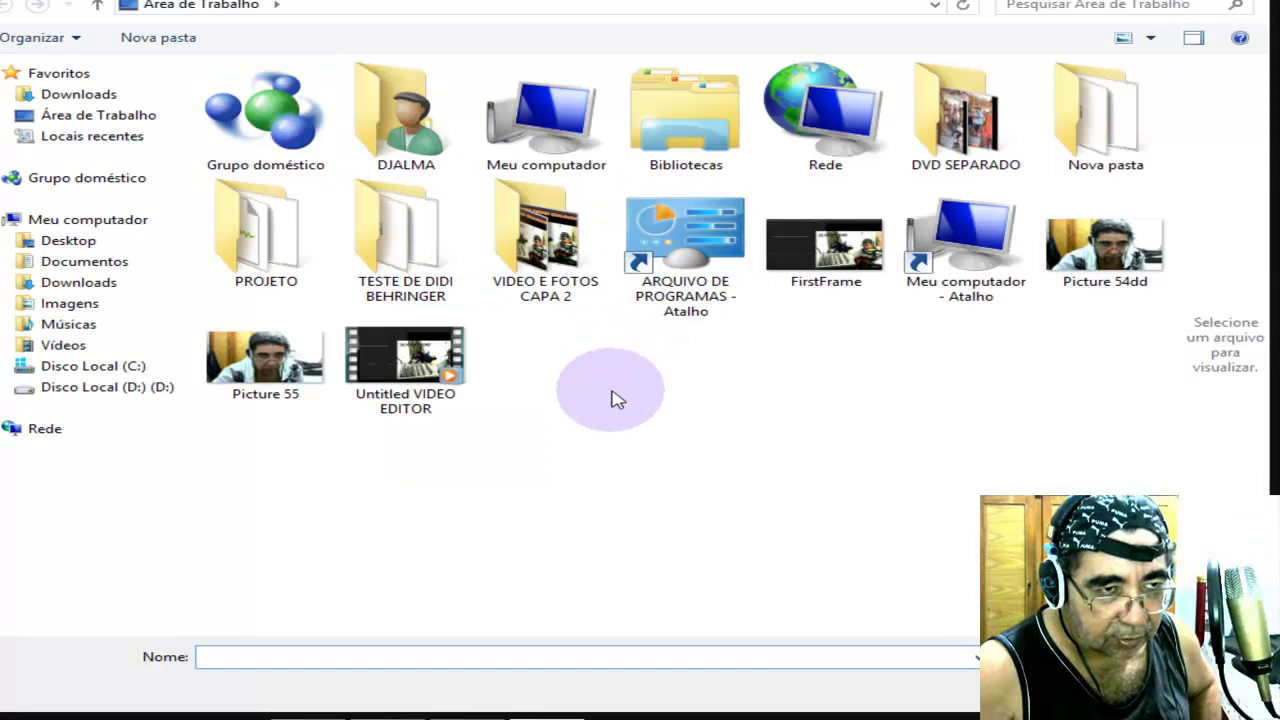
double_click(1100, 115)
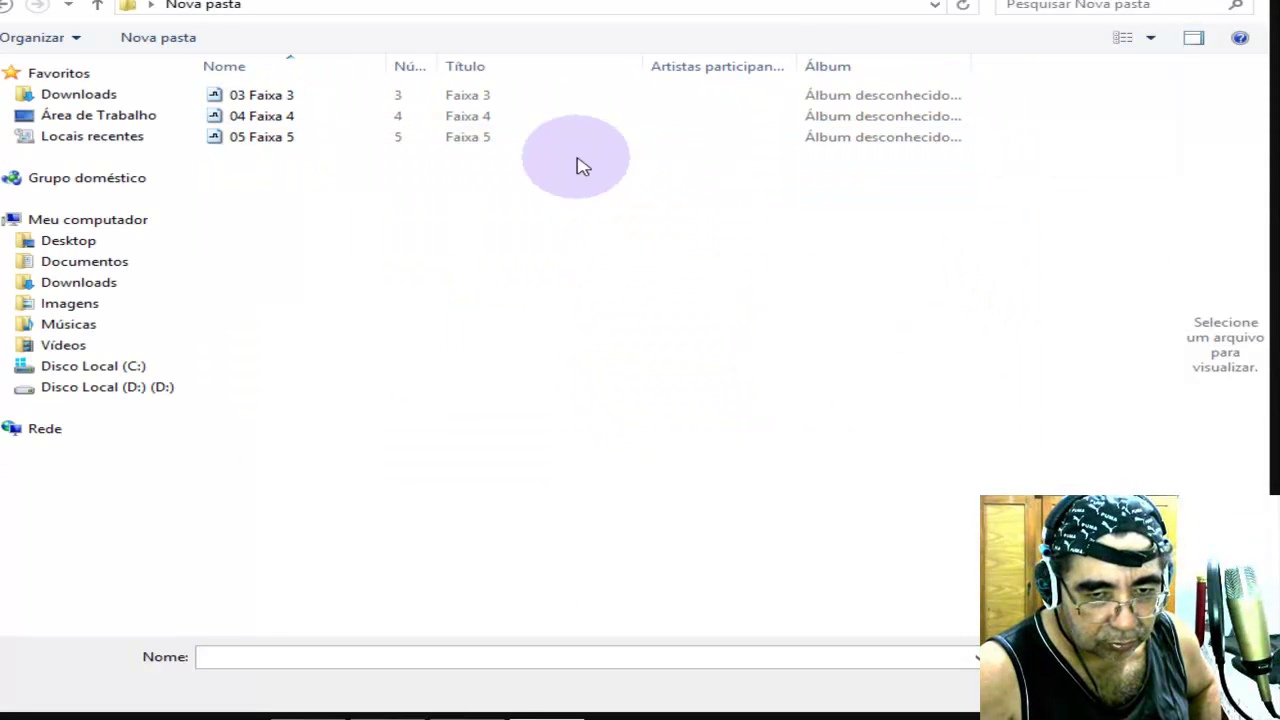
drag(227, 190, 355, 80)
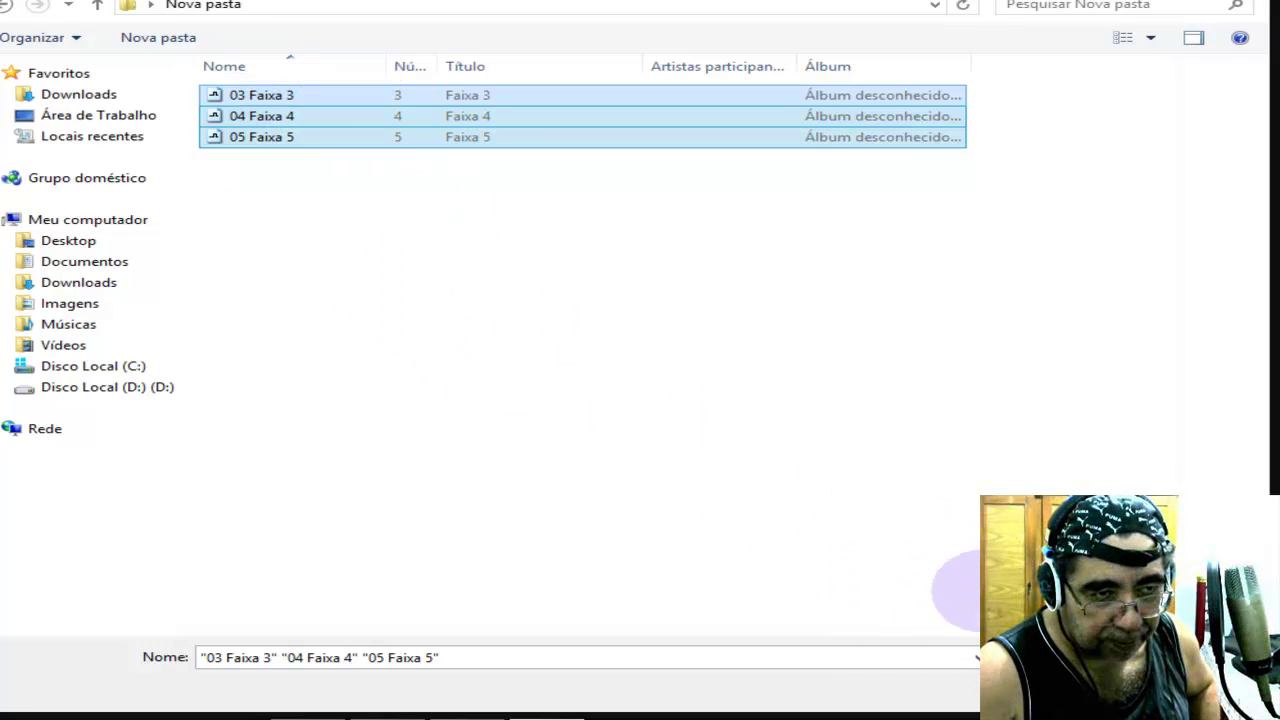
key(Return)
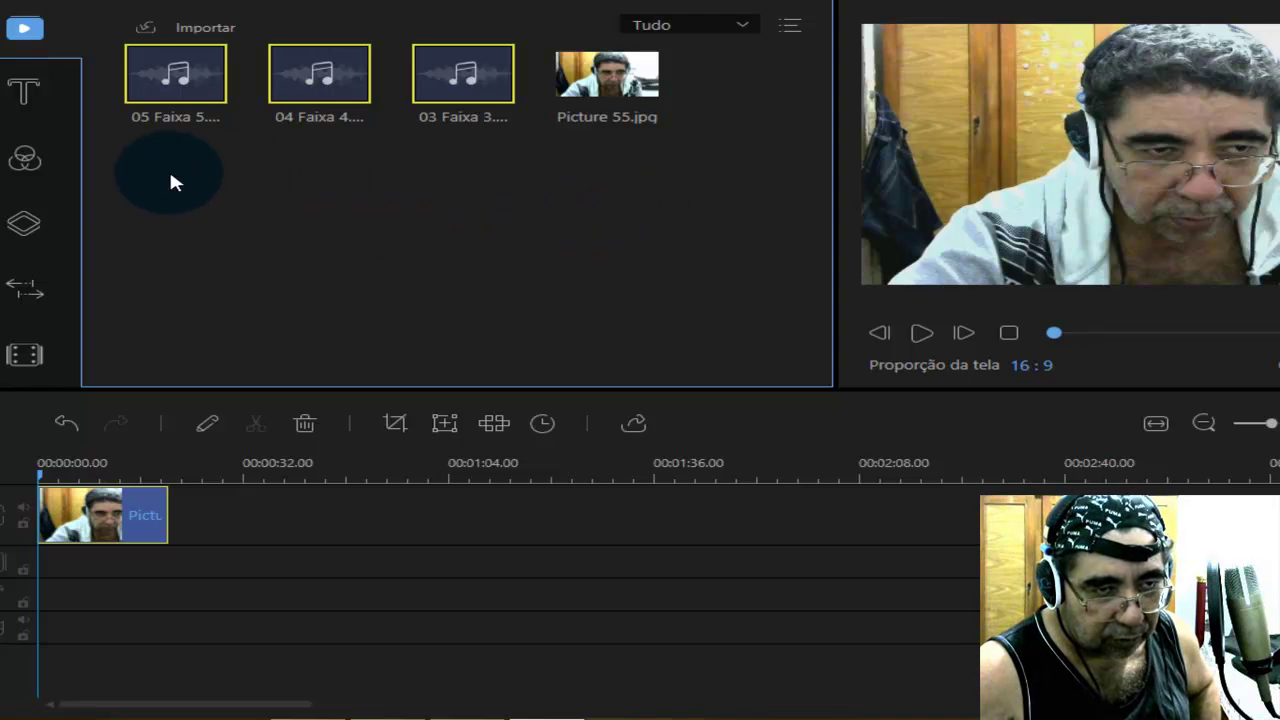
Select 03 Faixa 3, 04 Faixa 4 and 05 Faixa 5 together in the media library.
click(219, 193)
click(177, 192)
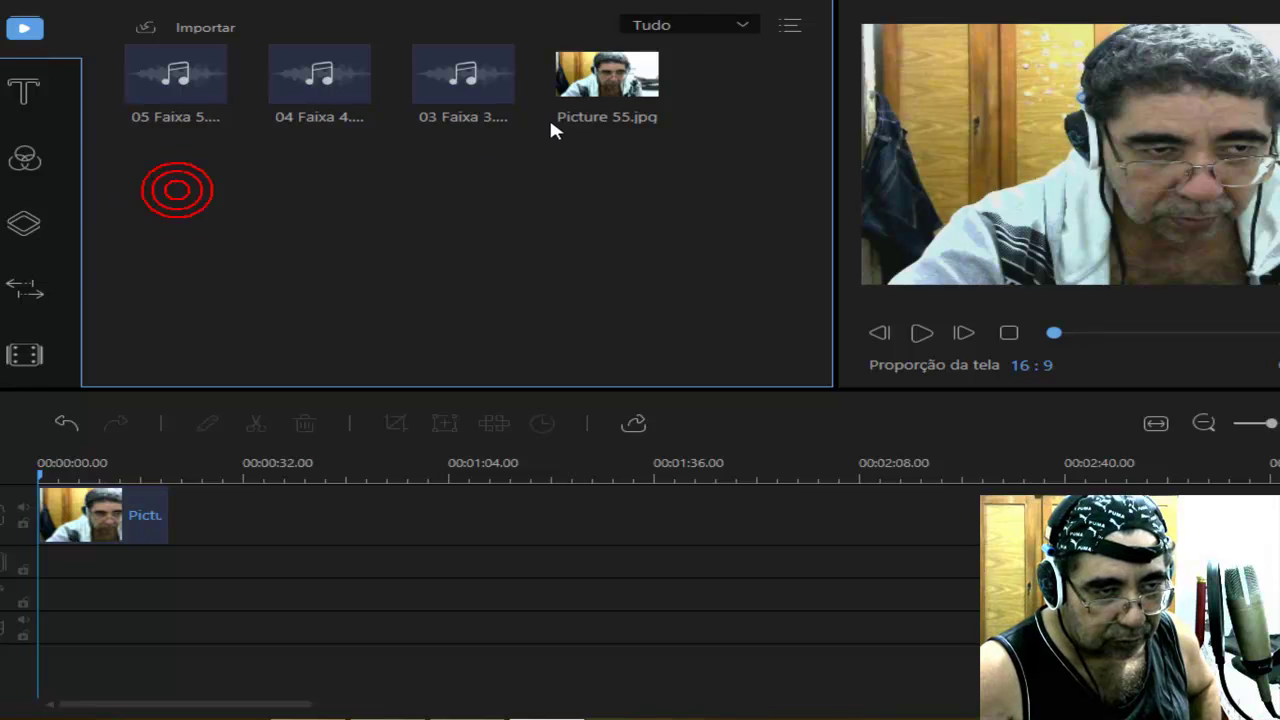
click(565, 116)
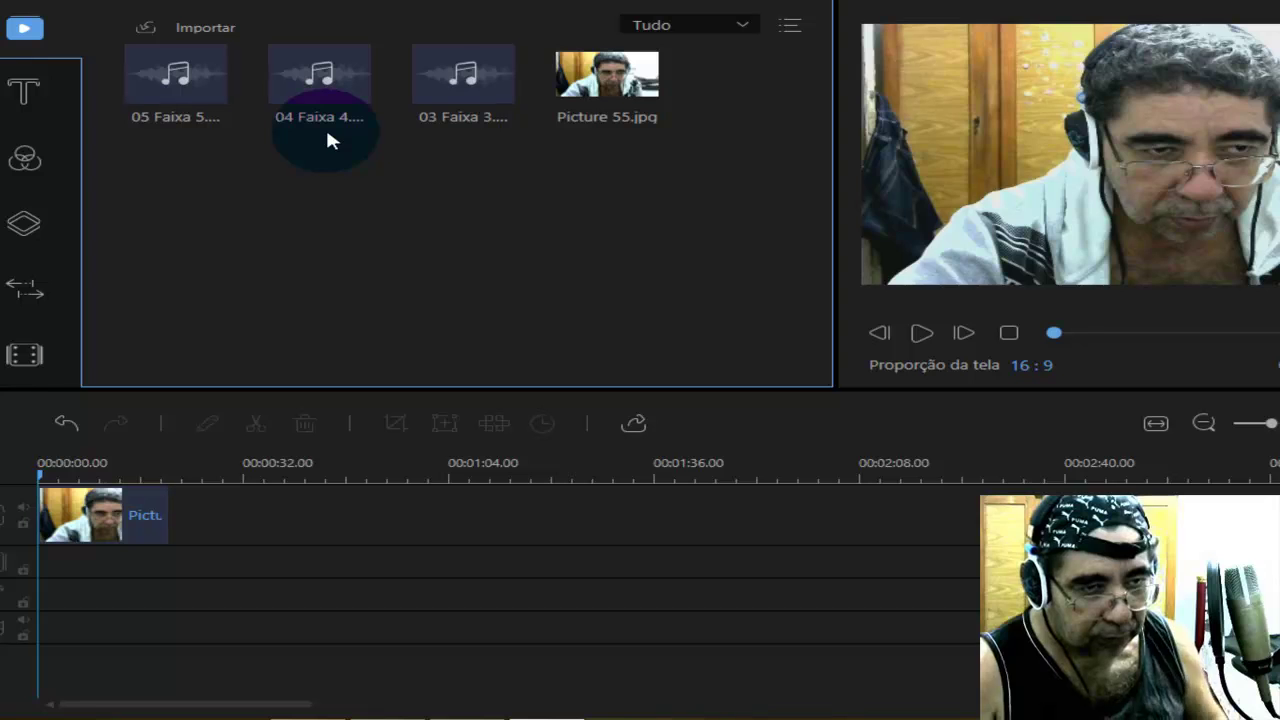
click(470, 80)
ctrl+click(317, 80)
ctrl+click(189, 82)
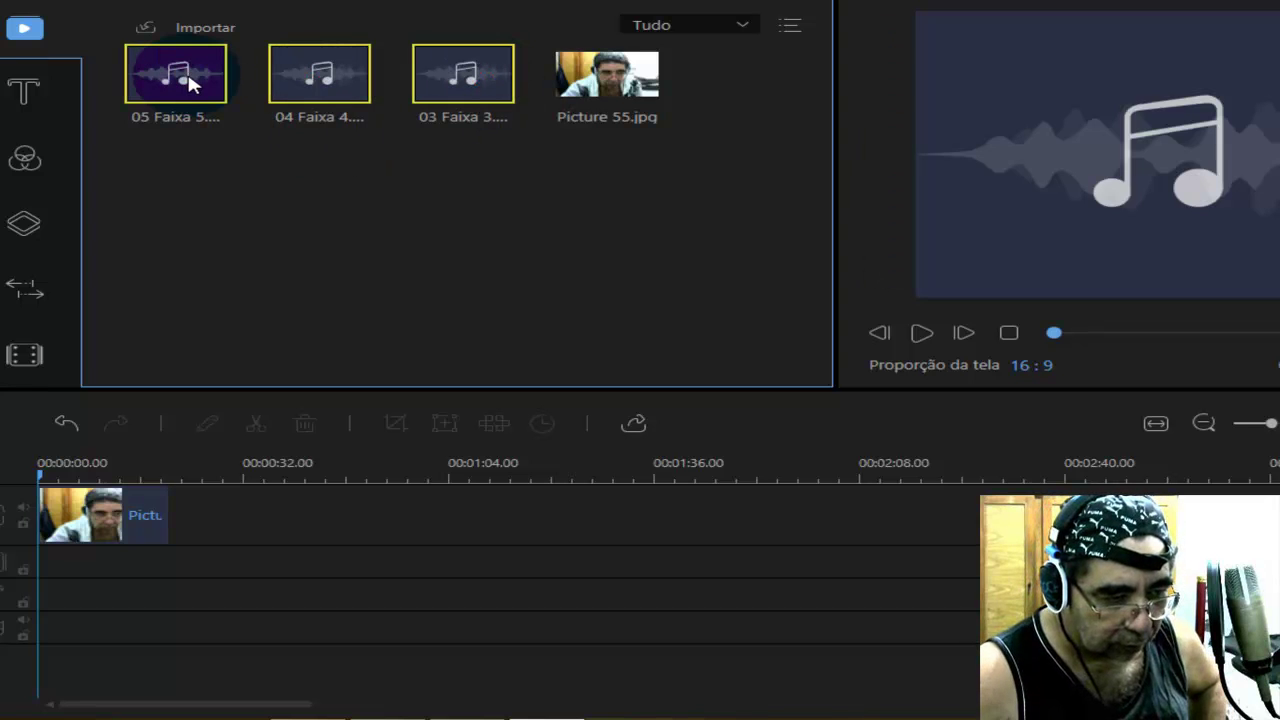
Drag the three MP3 tracks onto the audio track, with 05 Faixa 5.mp3 at the start.
drag(189, 82, 3, 637)
drag(183, 63, 52, 630)
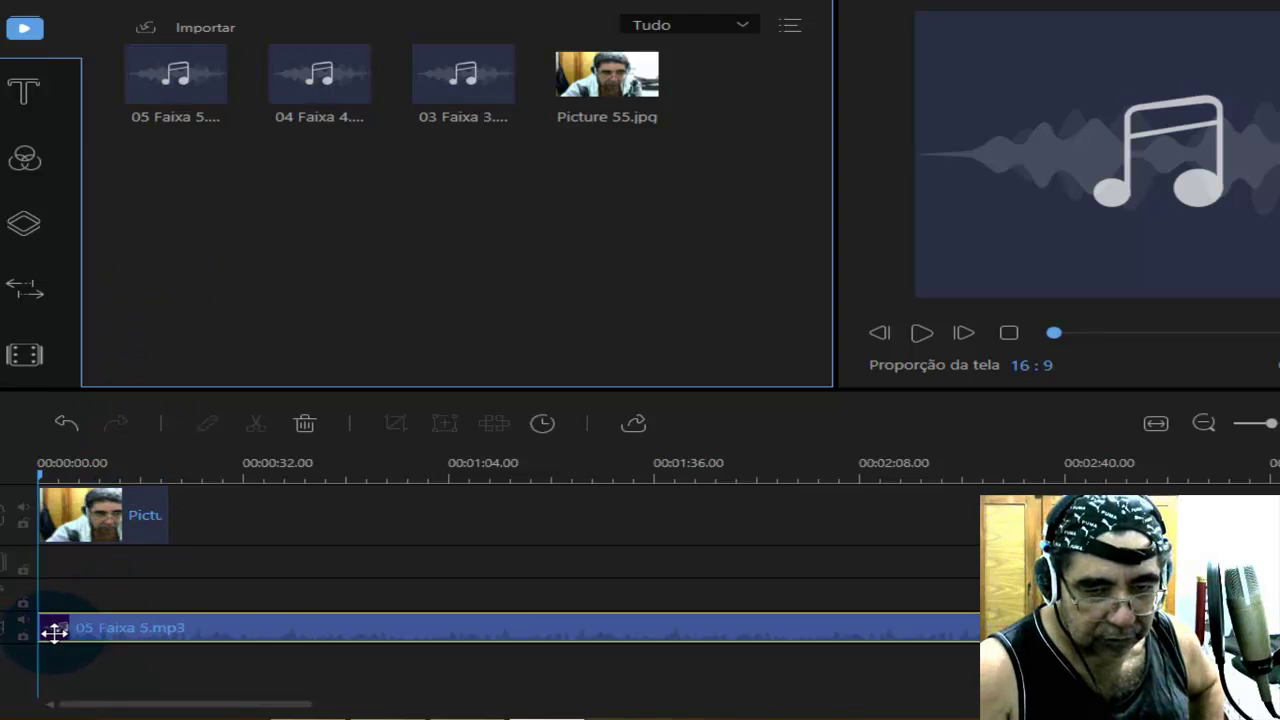
click(256, 632)
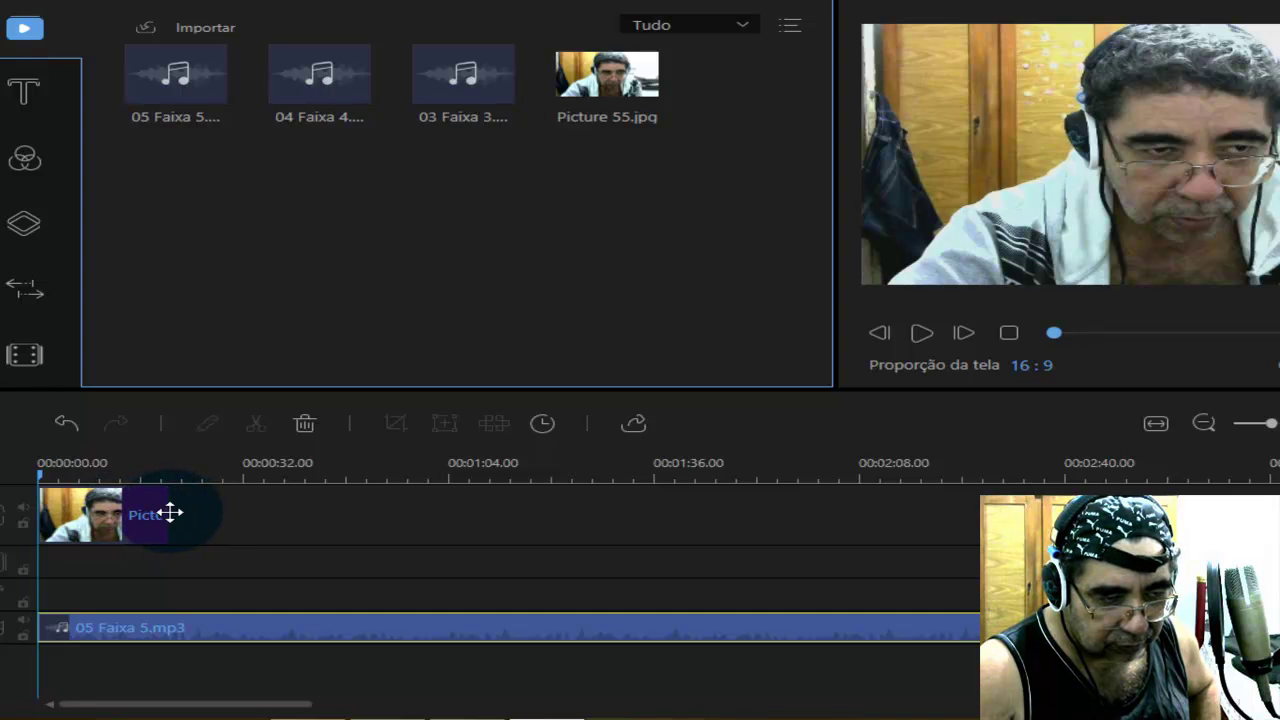
Stretch the Picture 55 clip to about 0:02:45 and zoom the timeline out.
click(82, 515)
drag(205, 523, 1236, 535)
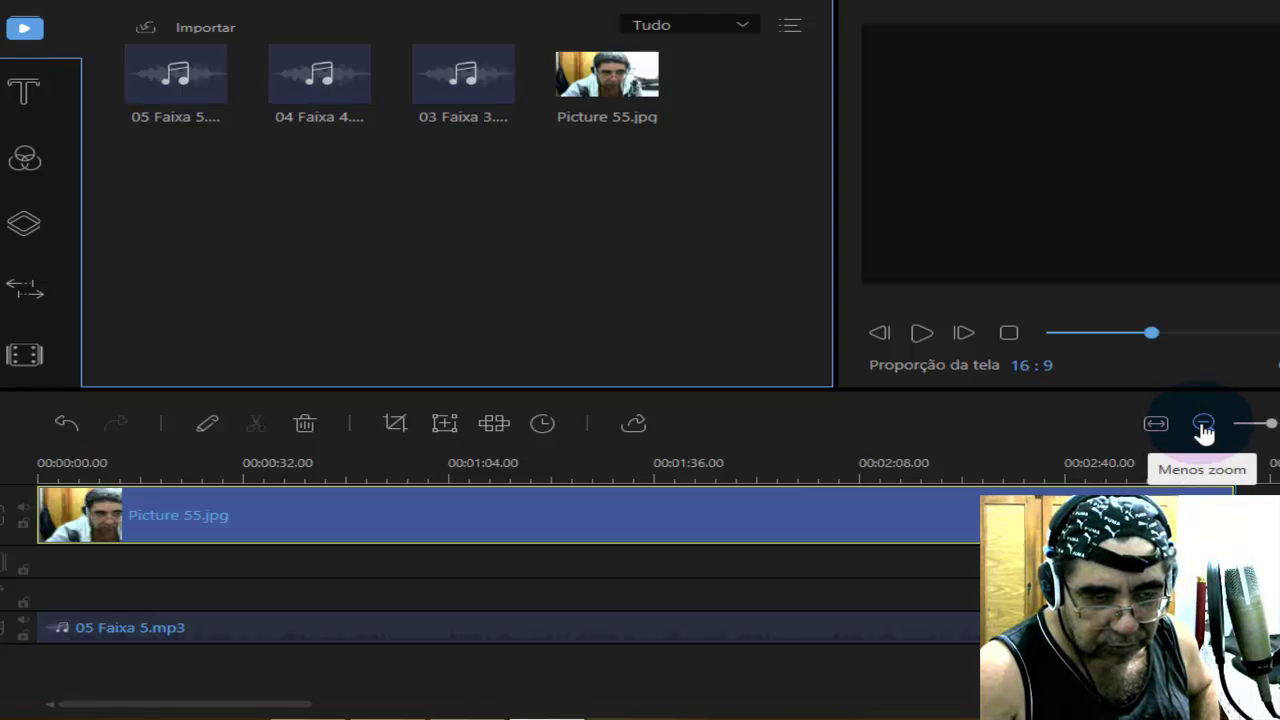
click(1203, 424)
click(1203, 424)
click(1203, 424)
click(1203, 424)
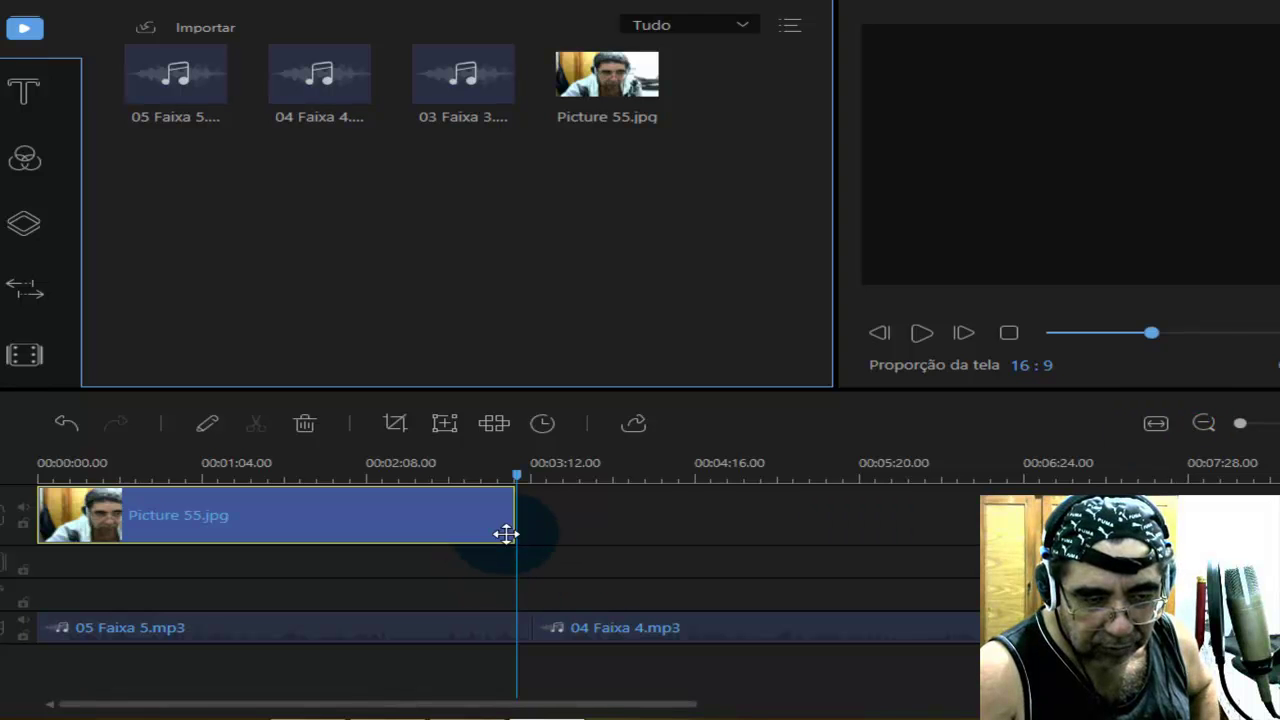
Extend the Picture 55 clip past 00:09:36 so it covers 03 Faixa 3.
drag(510, 521, 1268, 521)
drag(663, 703, 886, 694)
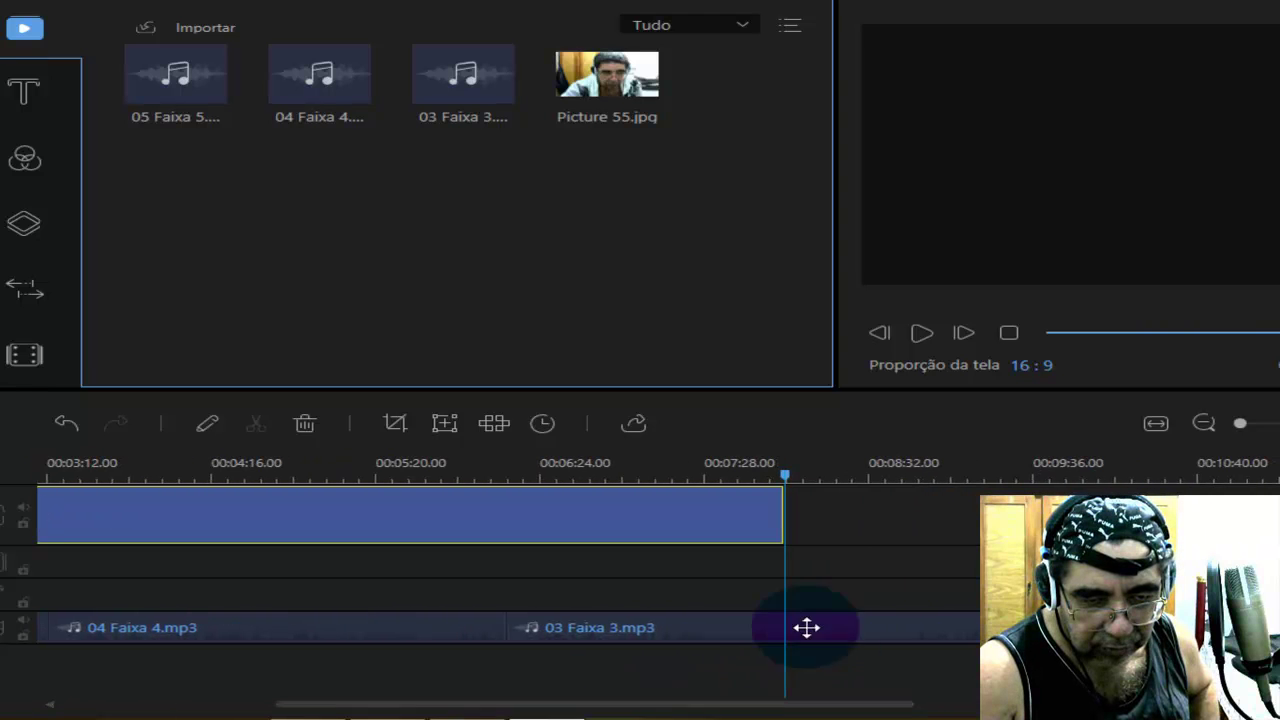
drag(782, 518, 995, 520)
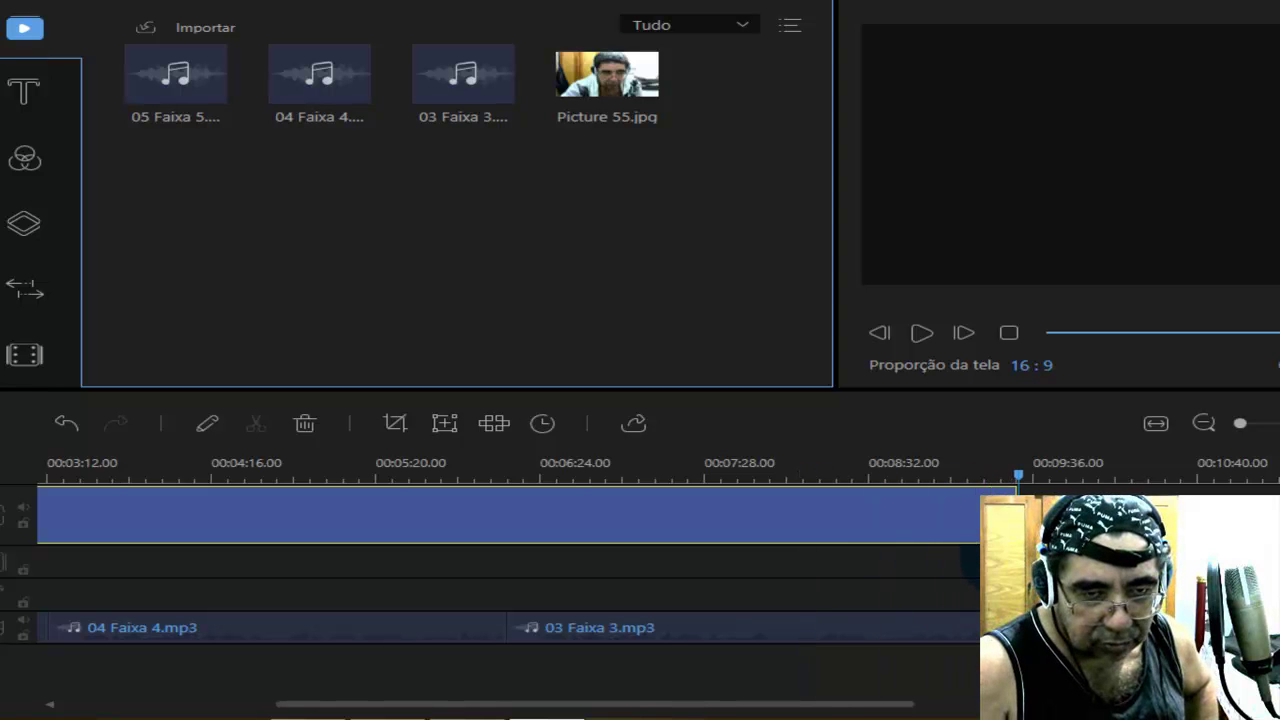
click(926, 529)
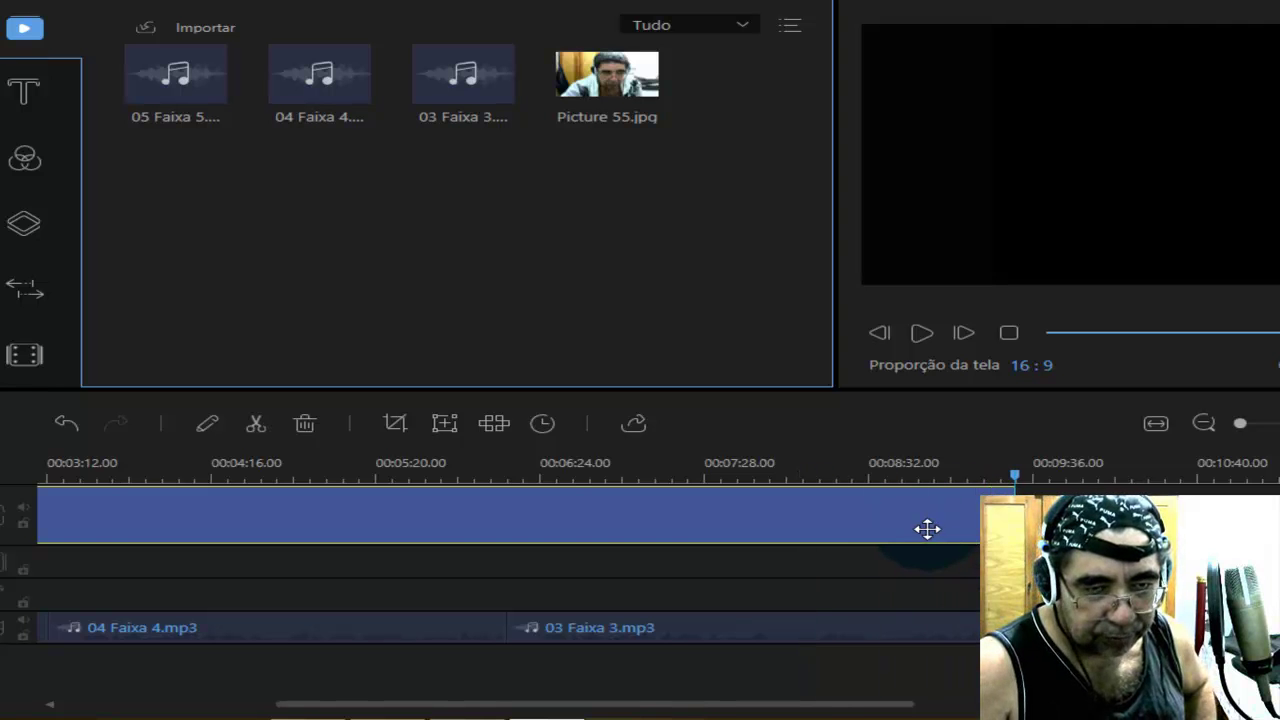
click(1009, 332)
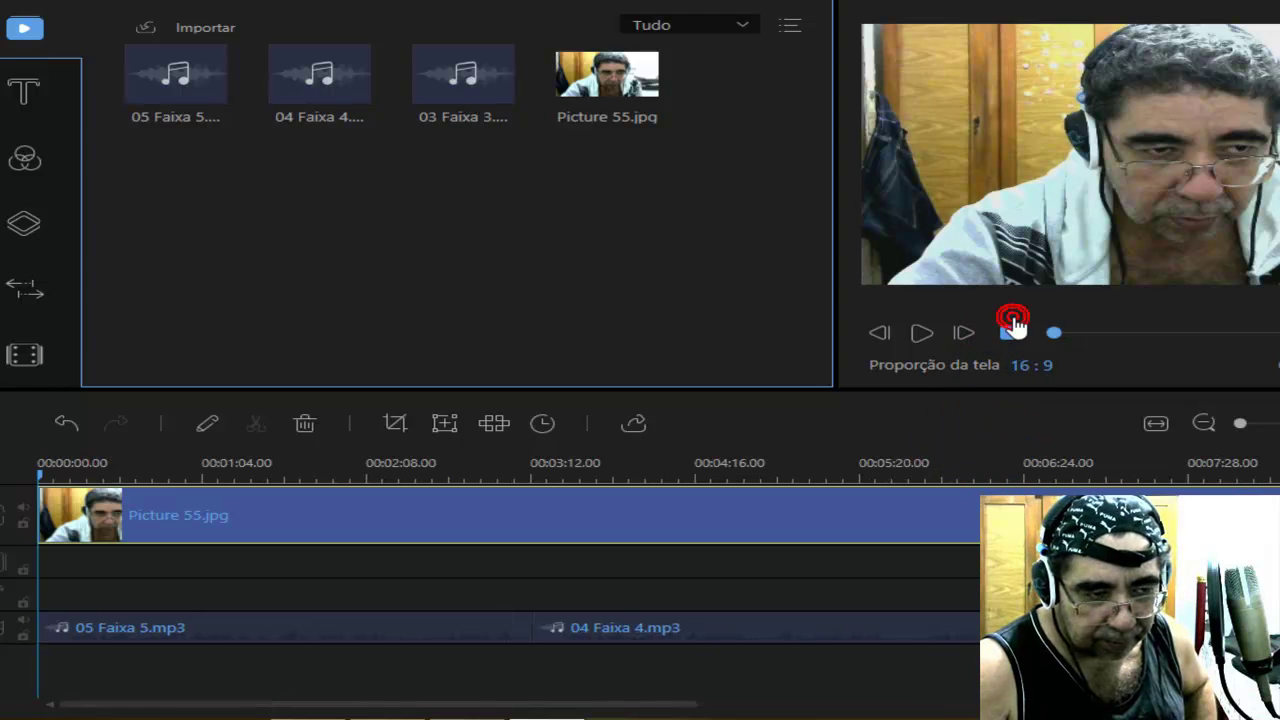
click(922, 334)
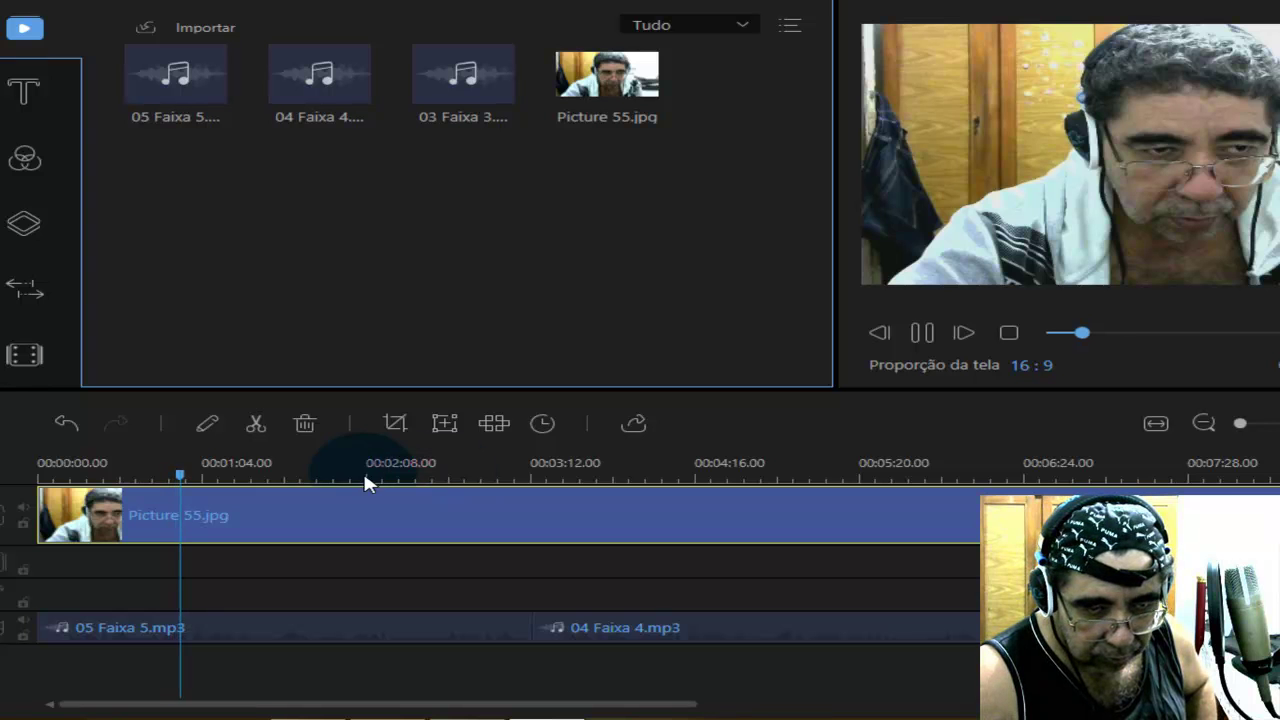
click(903, 474)
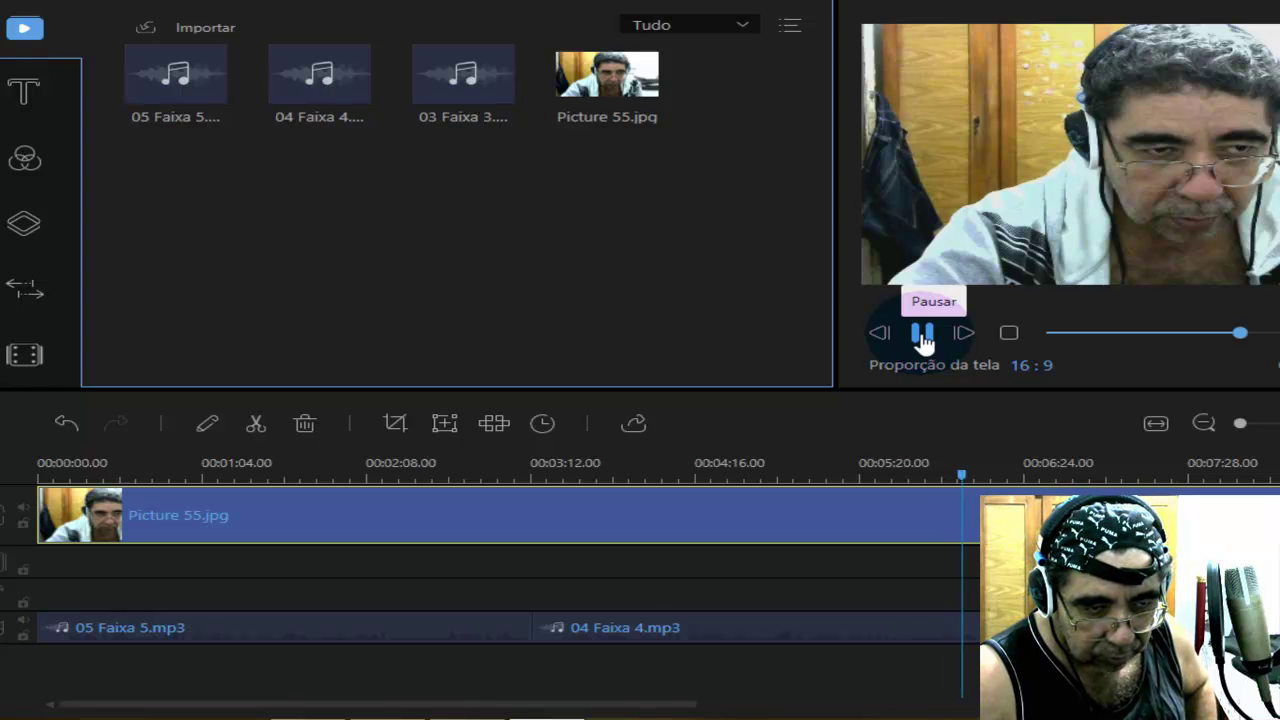
drag(614, 703, 857, 694)
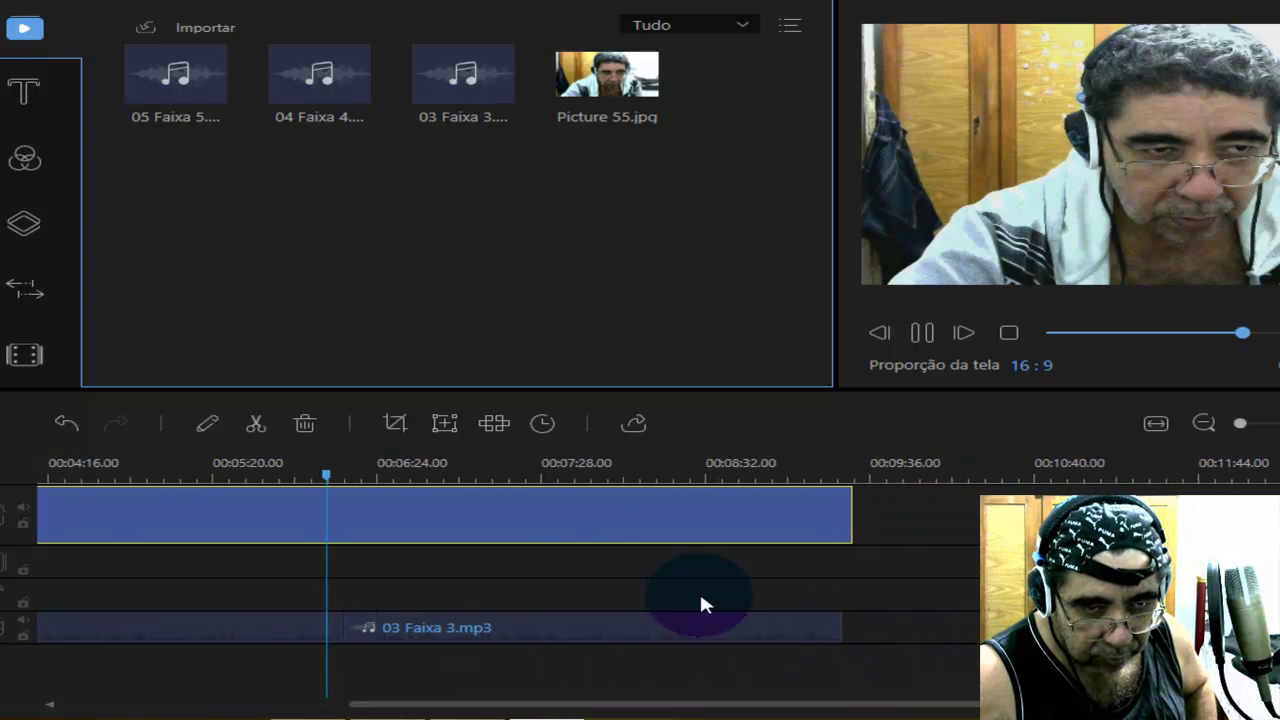
click(475, 466)
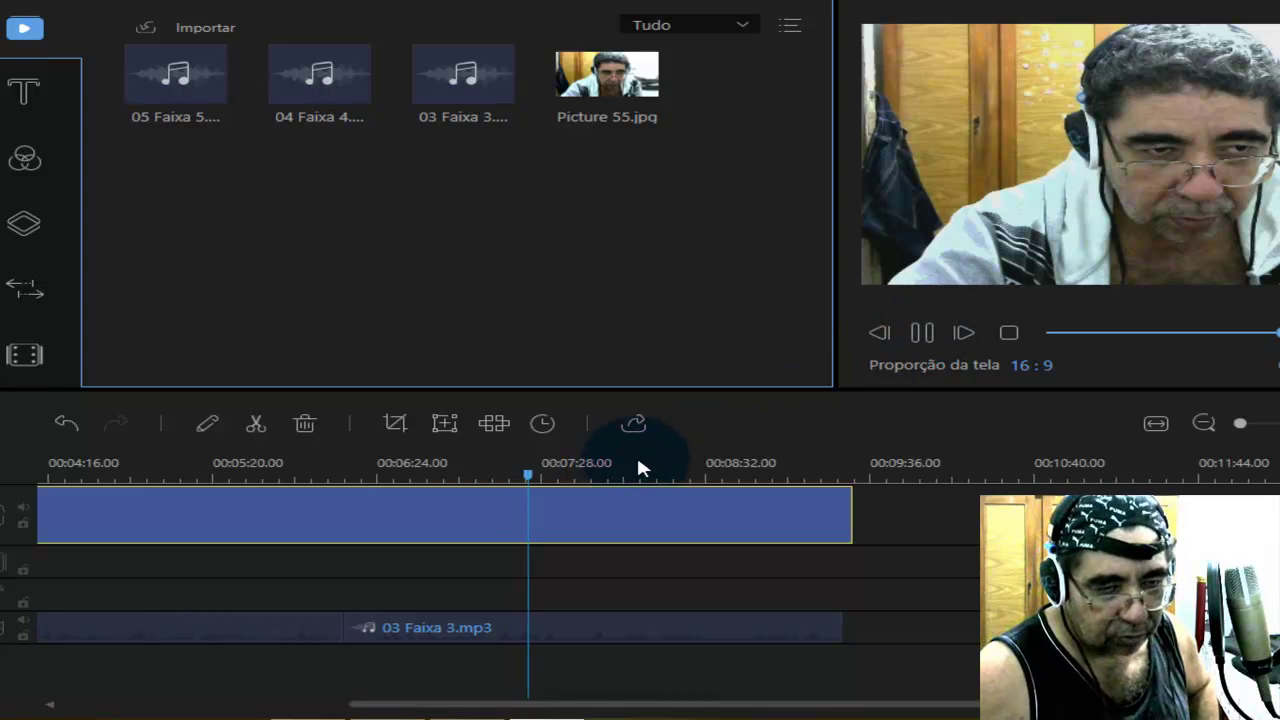
click(926, 352)
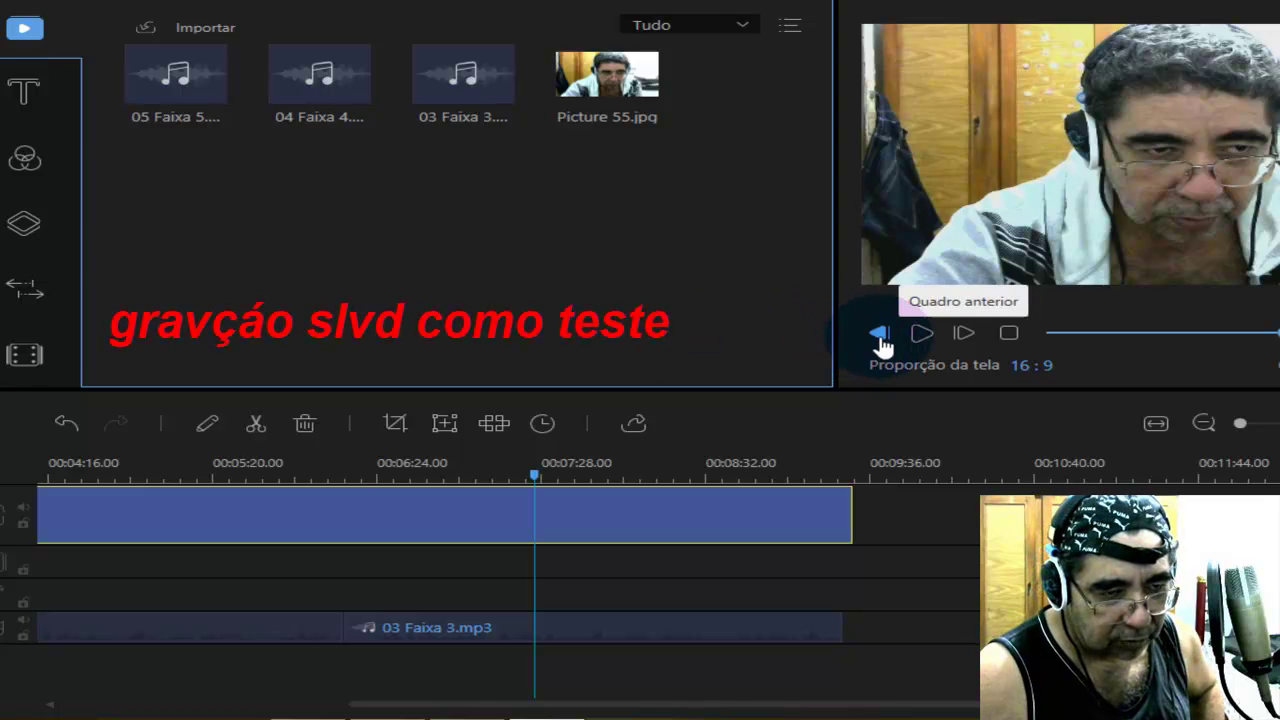
click(1008, 336)
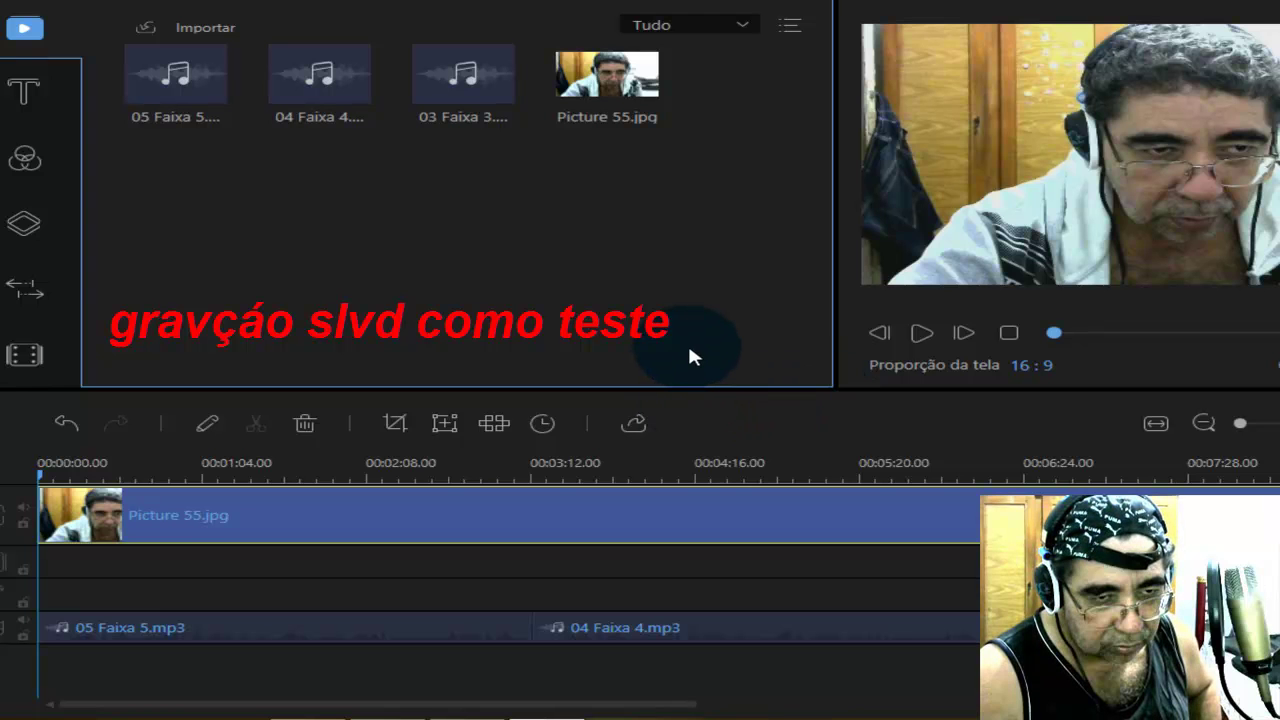
Set the export output folder to Área de Trabalho (Desktop).
click(637, 428)
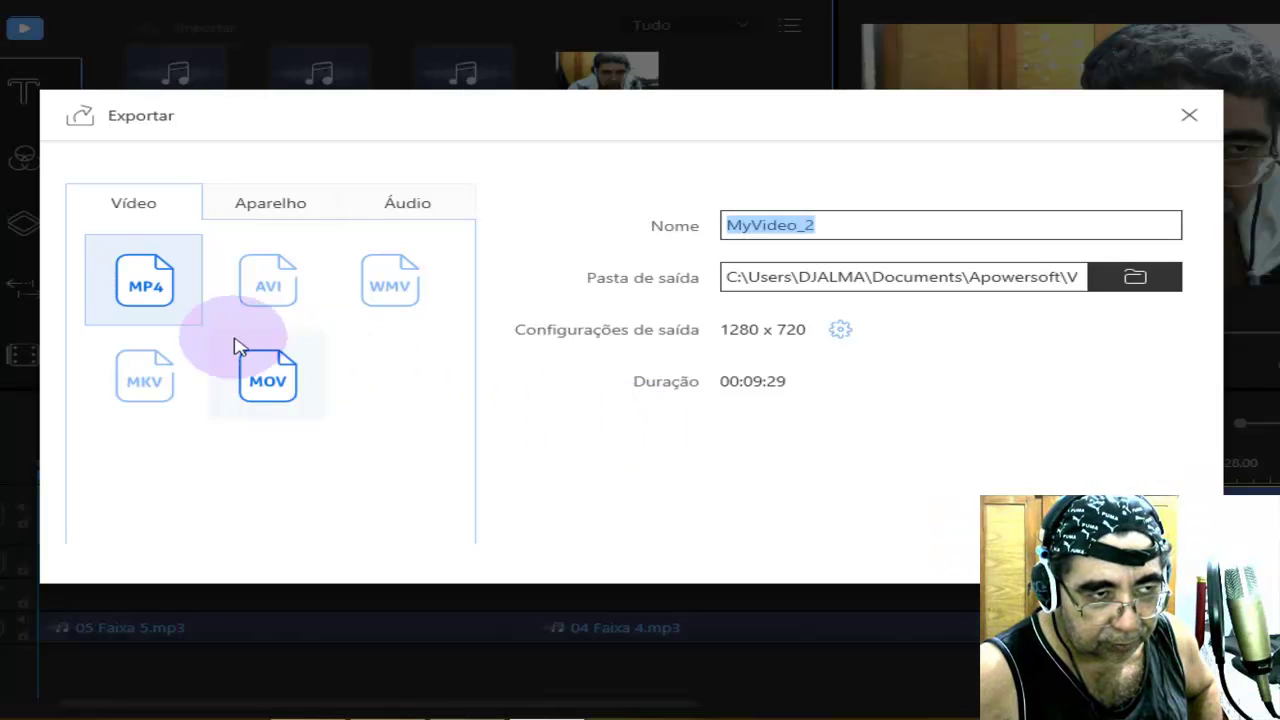
click(1136, 279)
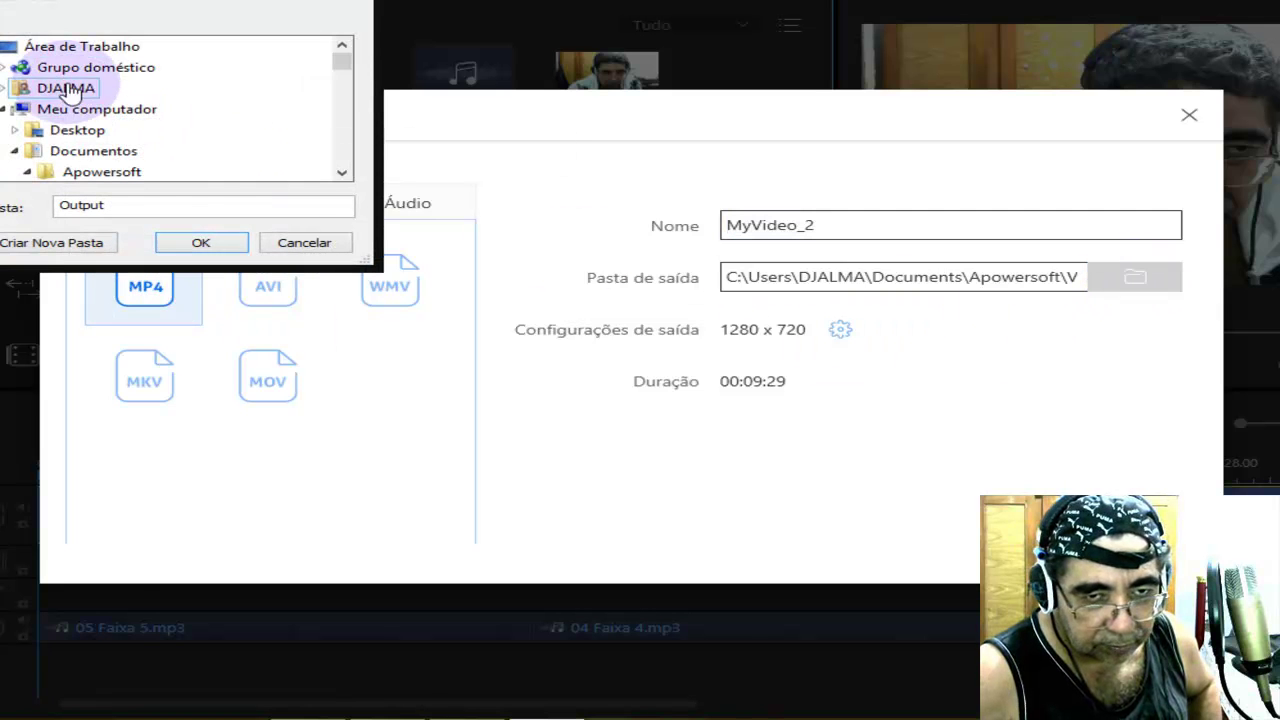
click(55, 46)
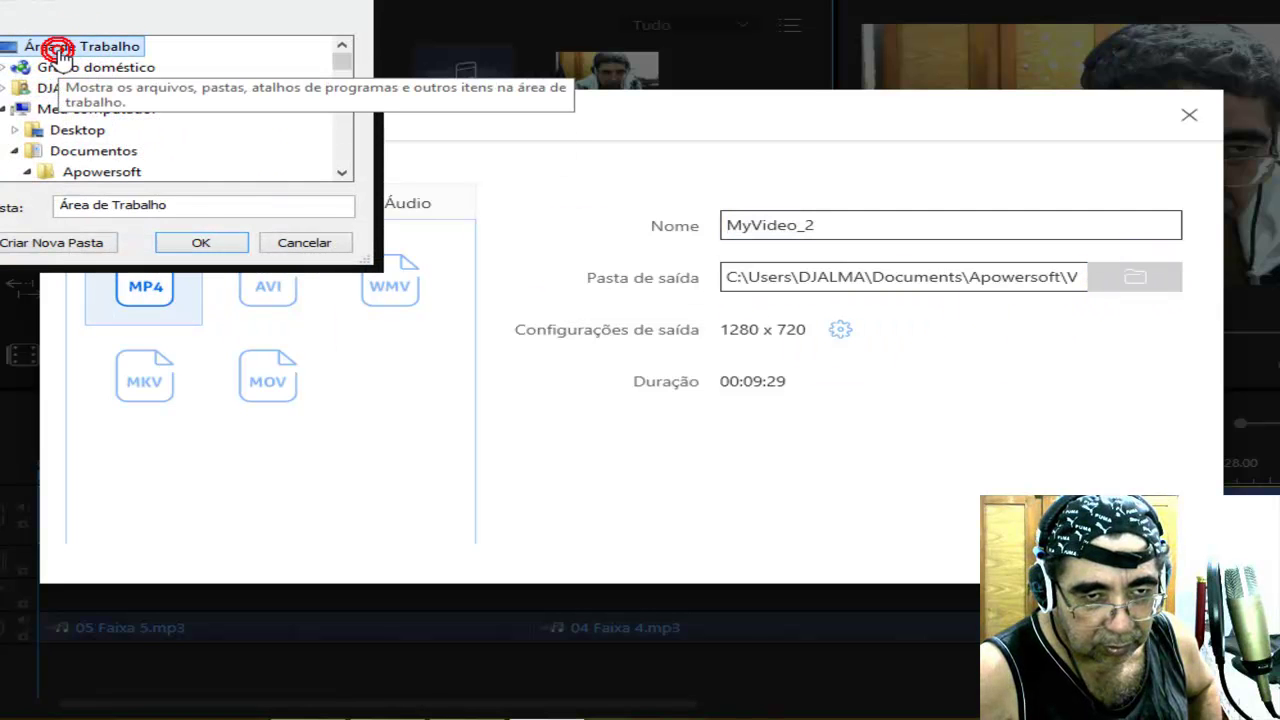
click(197, 245)
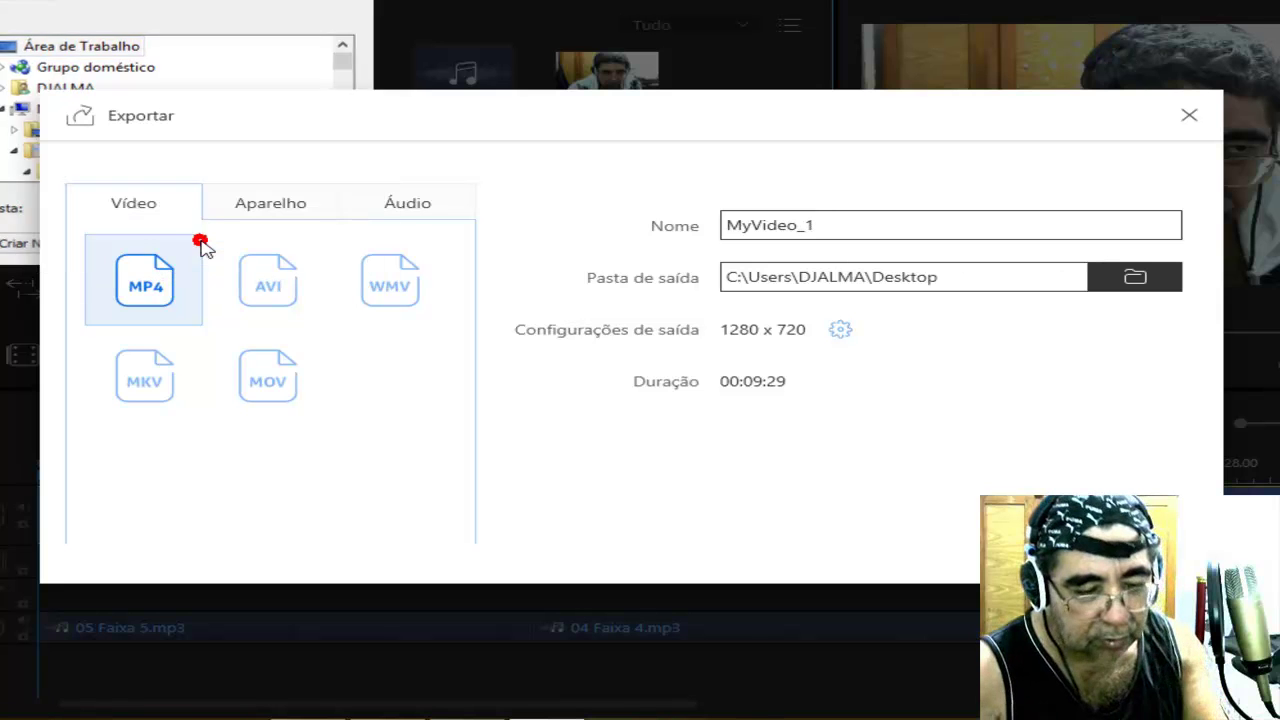
double_click(829, 225)
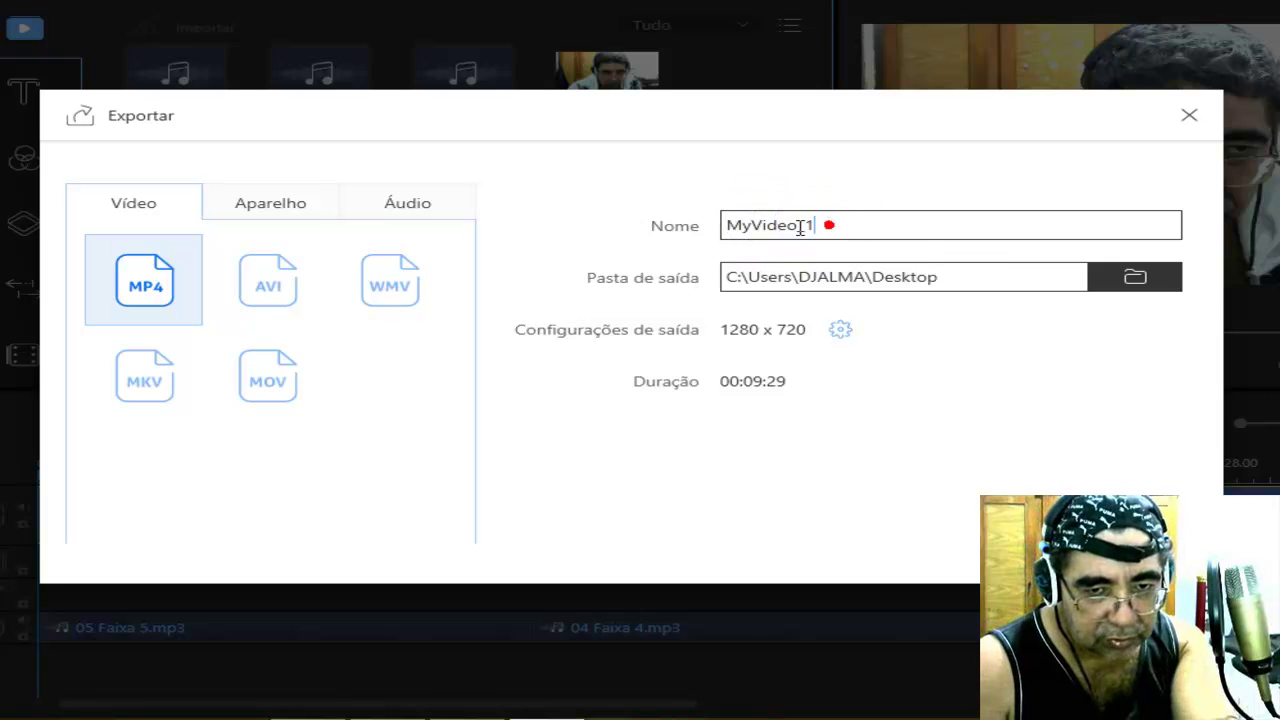
key(BackSpace)
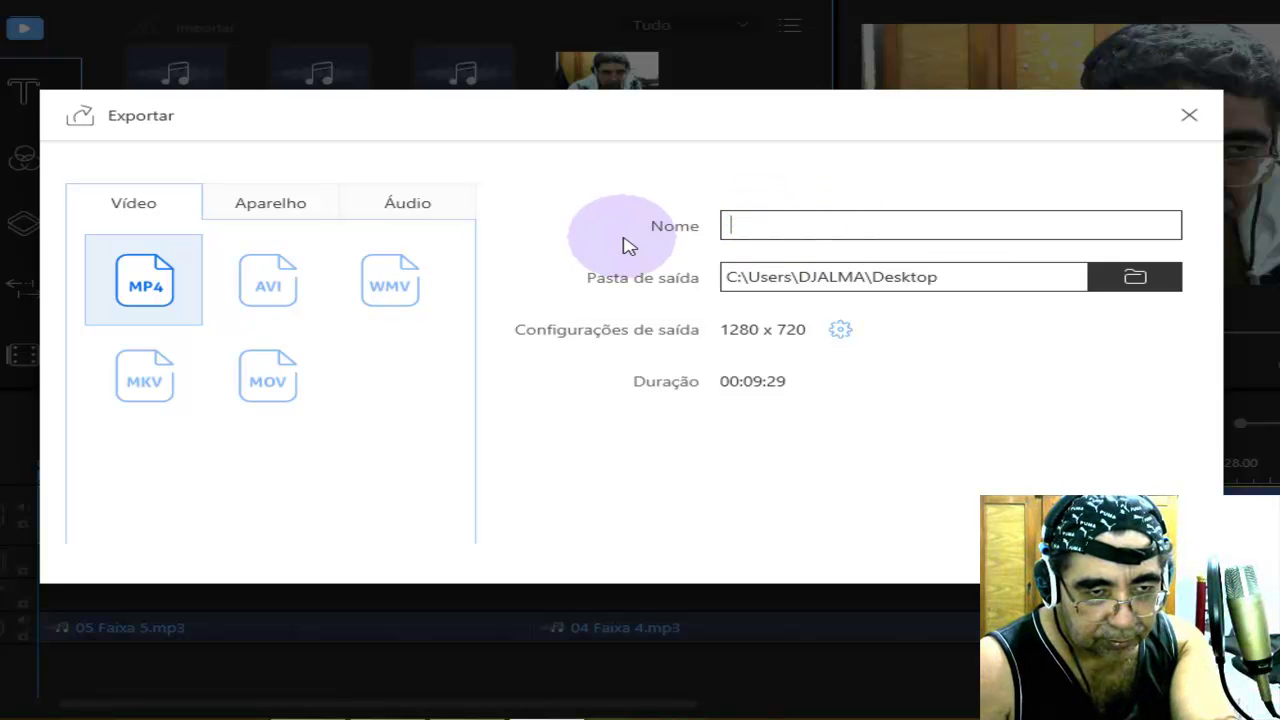
text(0)
text(0000000000)
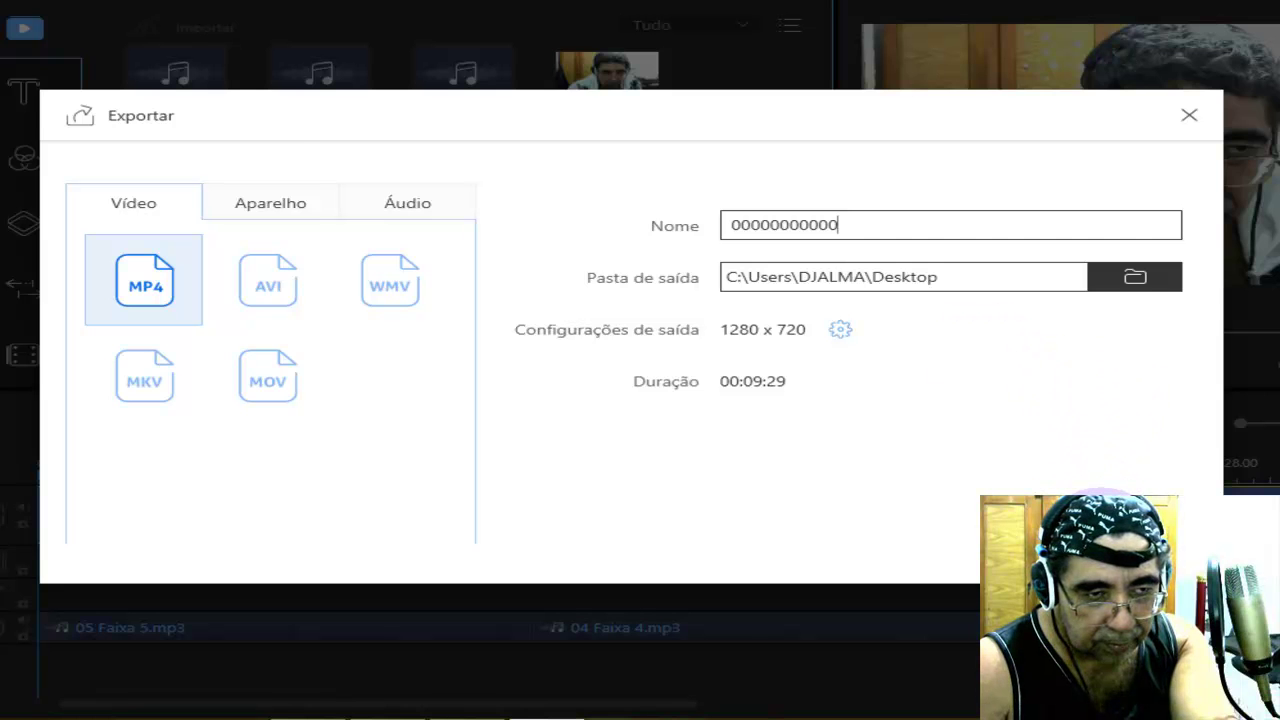
key(Return)
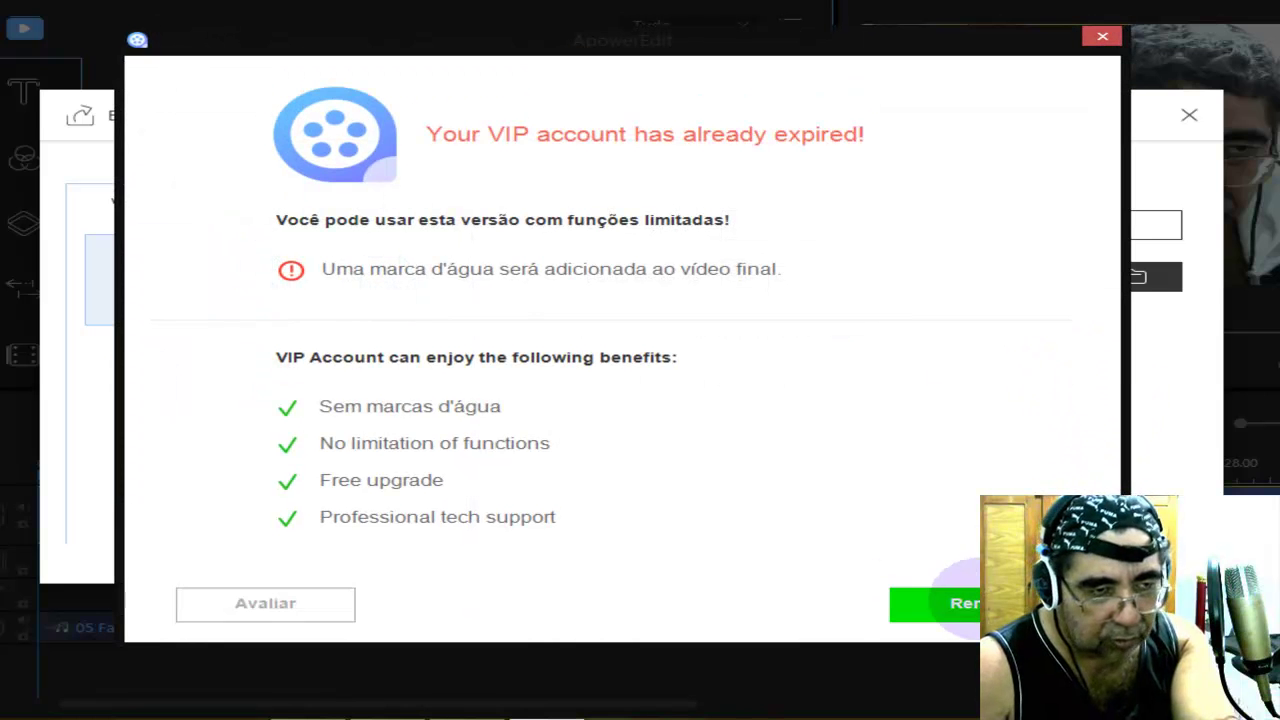
Dismiss the expired-VIP notice and let the 00000000000.mp4 export begin.
key(Escape)
click(973, 604)
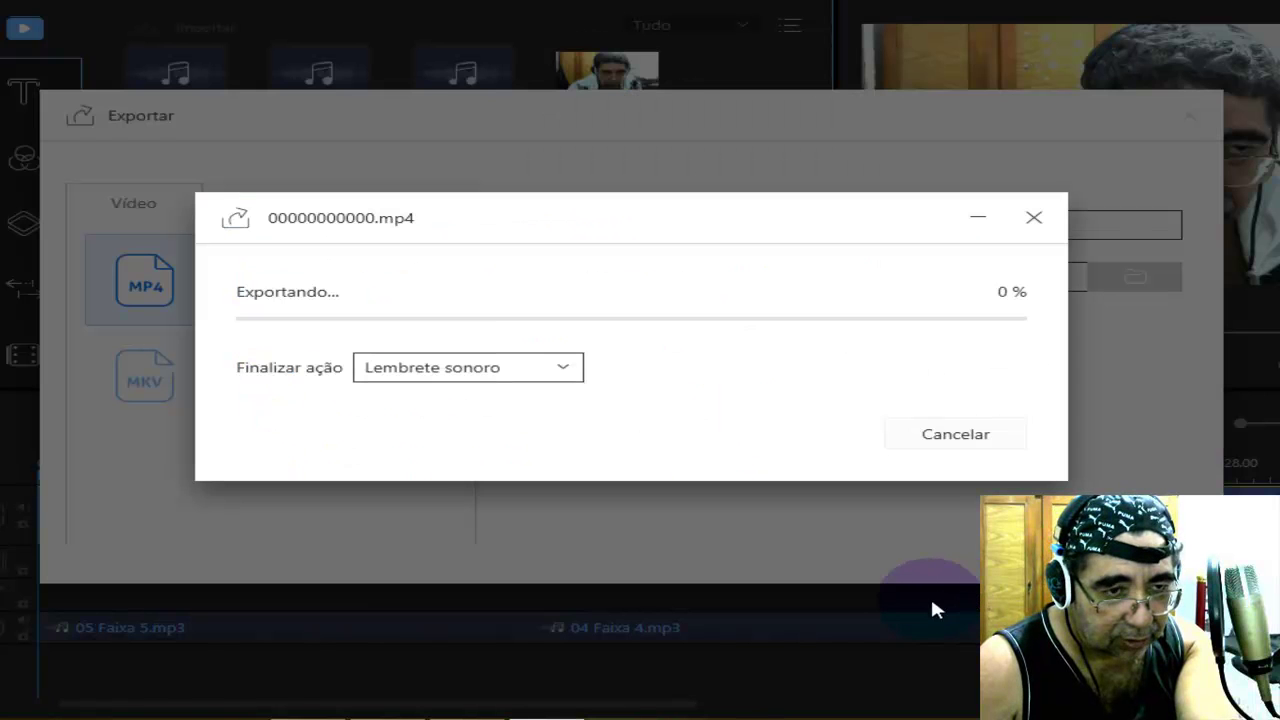
click(871, 553)
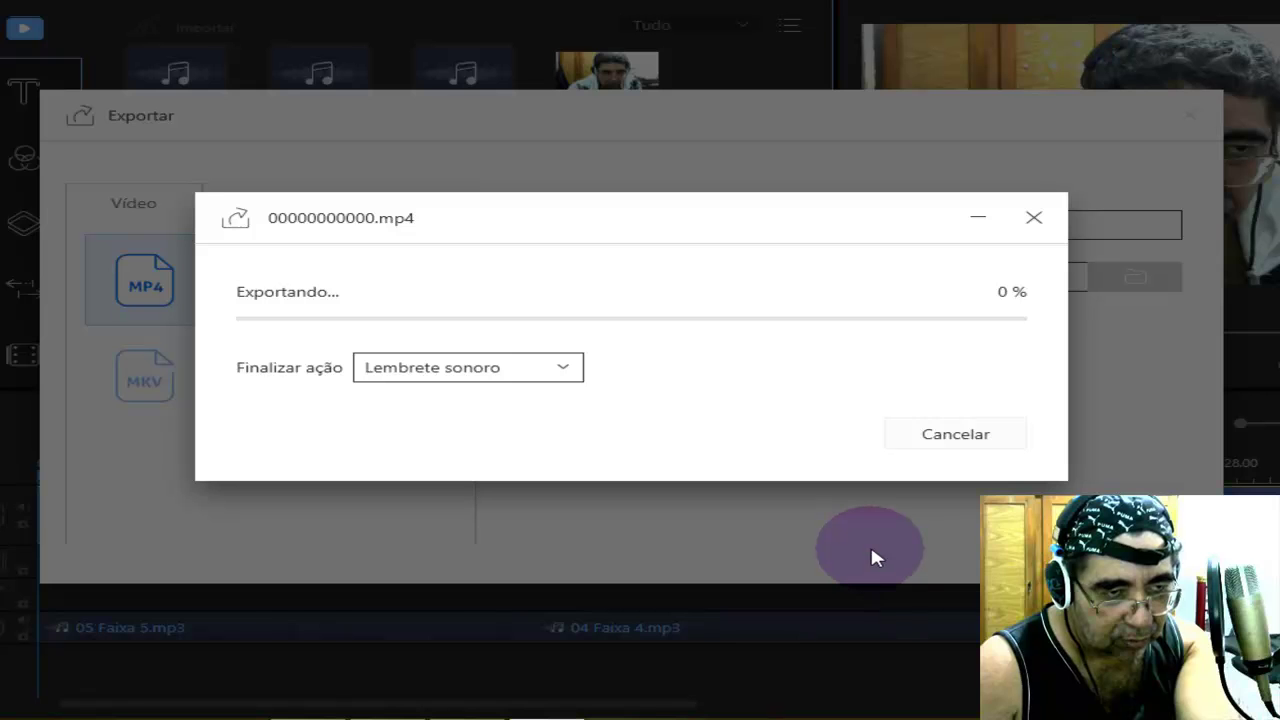